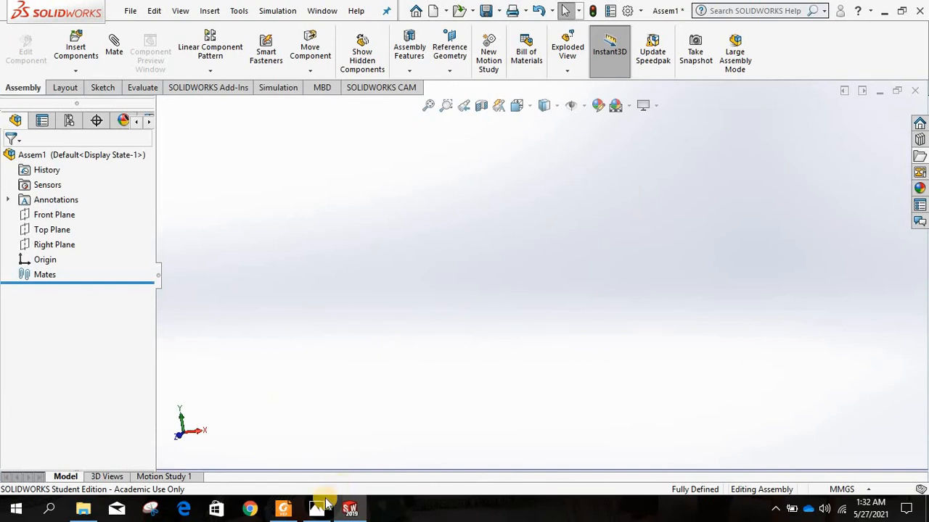
Step: Switch to Foxit Reader to review the concentric mate example in the notes, and return to SOLIDWORKS
click(283, 508)
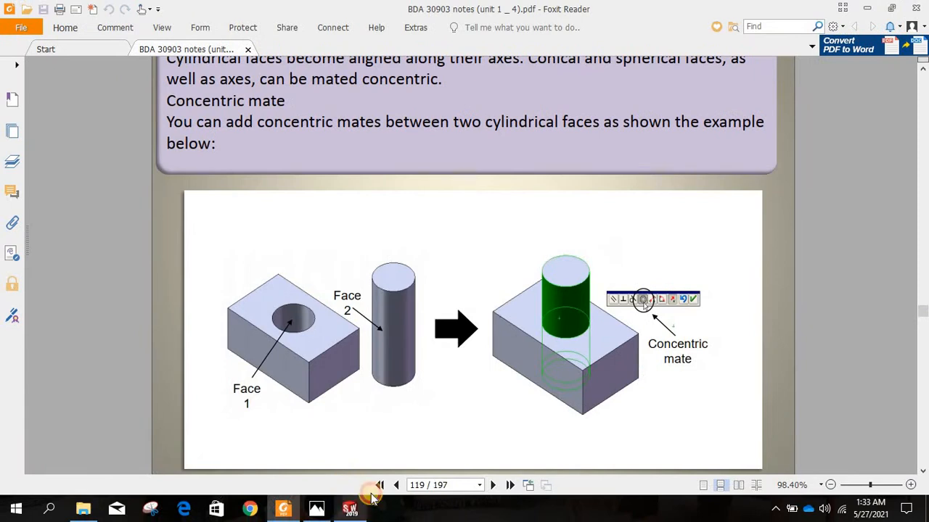
click(349, 508)
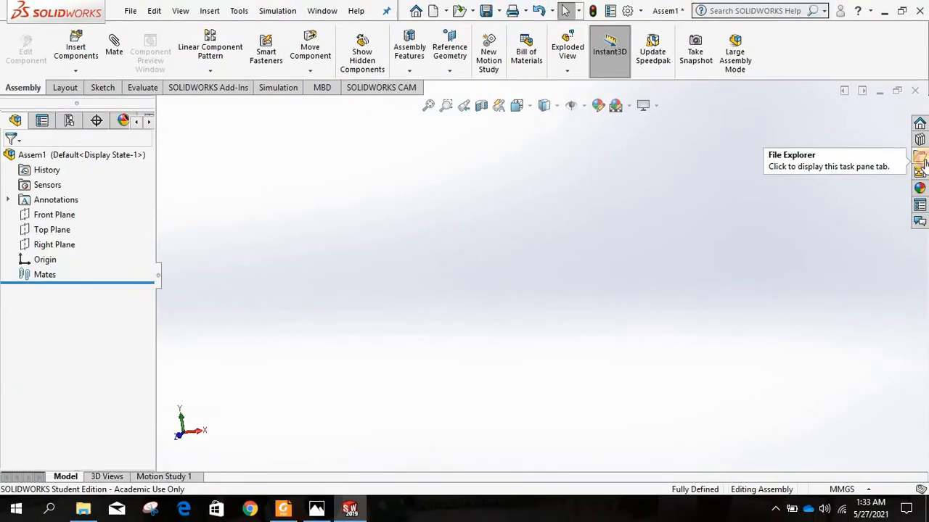
Step: Insert Part5, the rectangular block with a round hole, from the File Explorer into the empty assembly as its first component
click(911, 152)
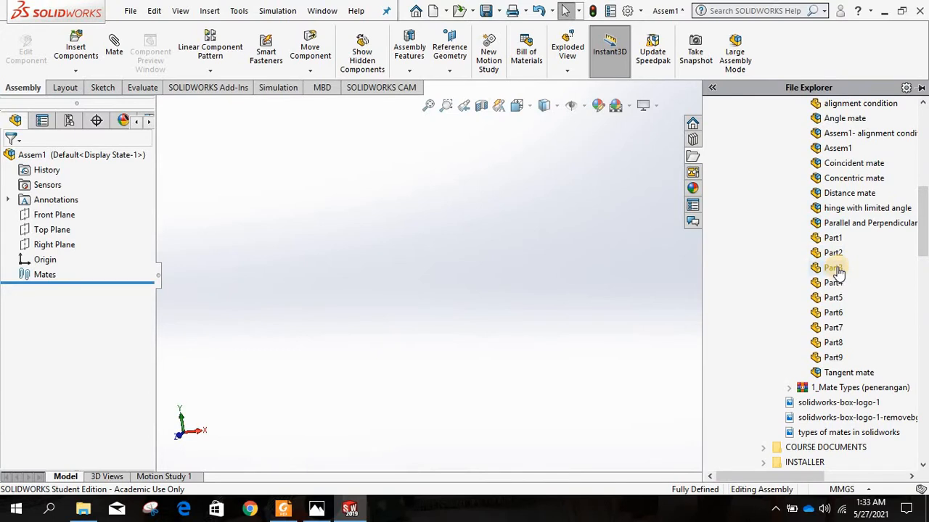
mouse_move(836, 268)
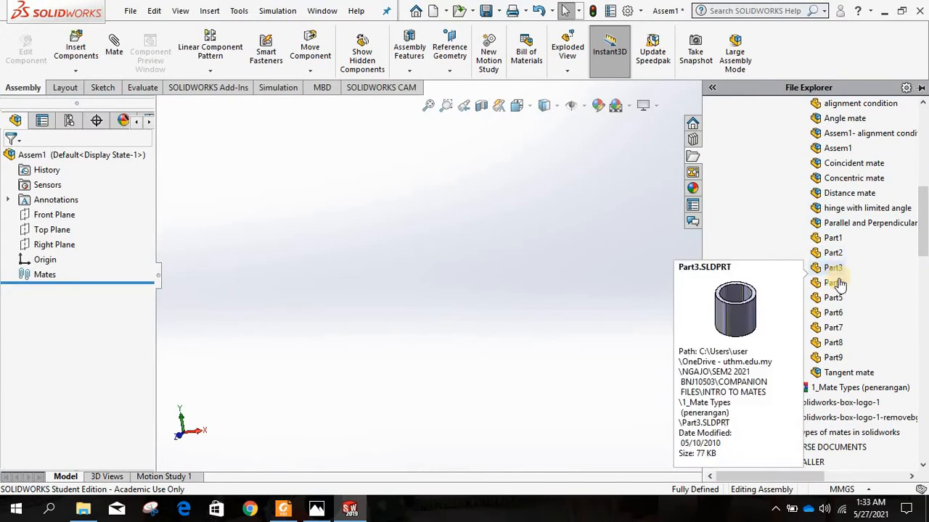
click(837, 282)
mouse_move(838, 286)
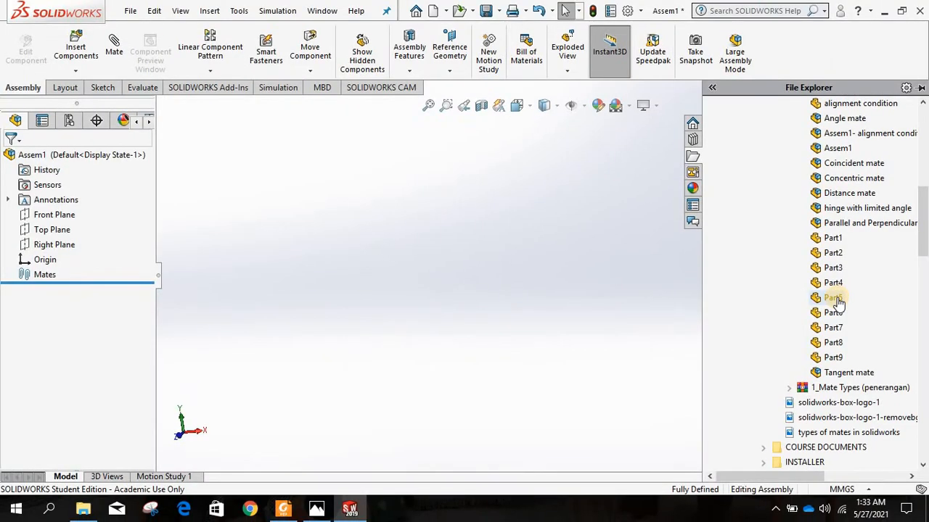
mouse_move(838, 303)
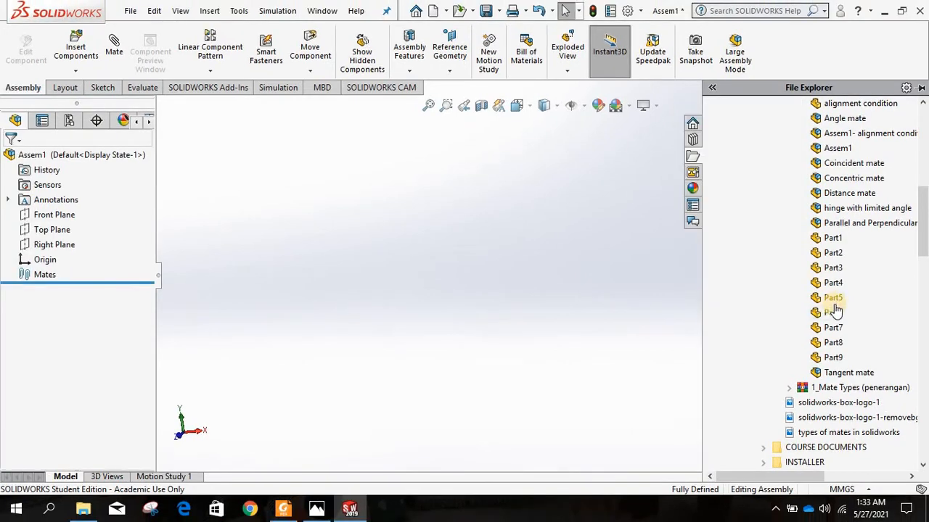
mouse_move(836, 308)
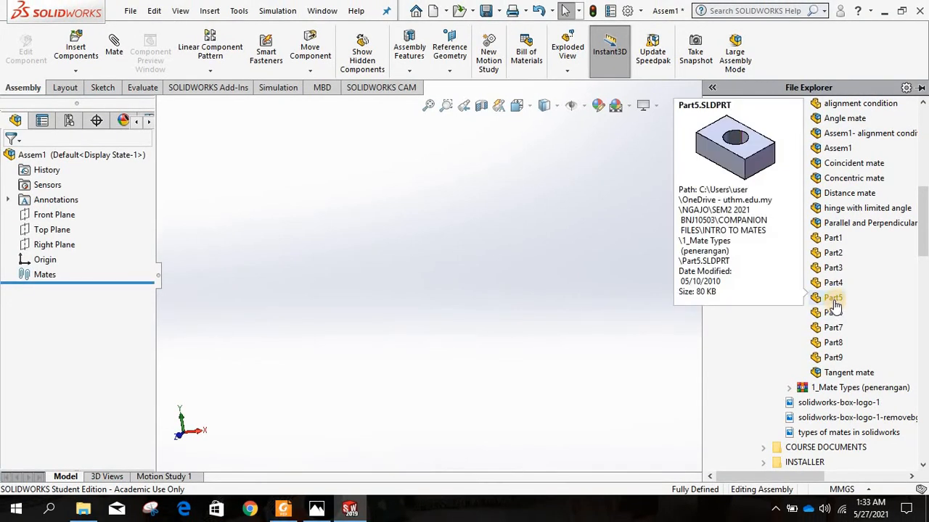
drag(835, 306, 704, 254)
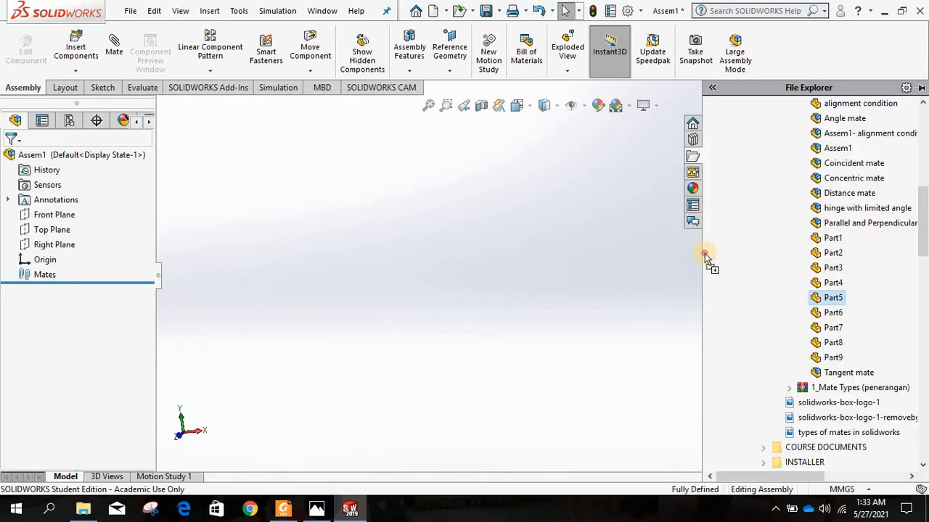
drag(646, 263, 503, 270)
scroll(503, 270, up, 4)
scroll(502, 270, down, 2)
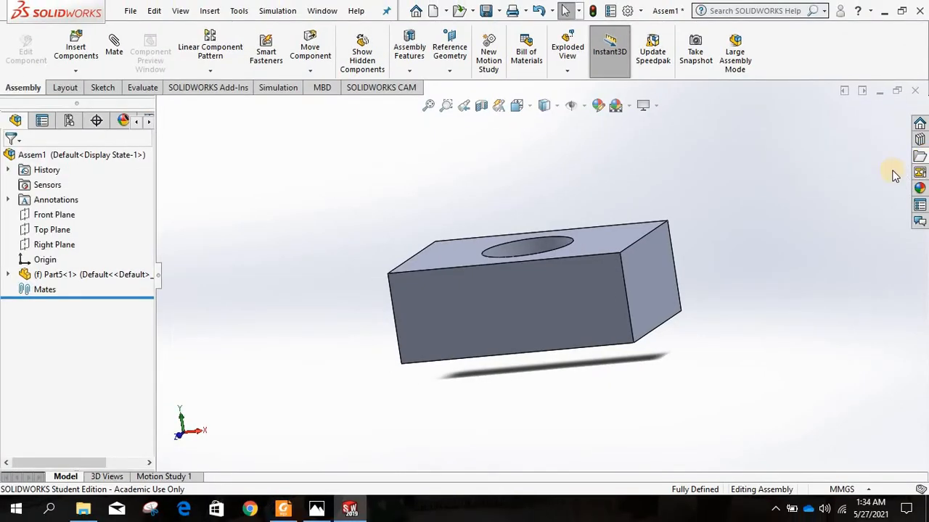
Step: Insert the solid cylinder Part4 from the File Explorer into the assembly, beside the block
click(910, 151)
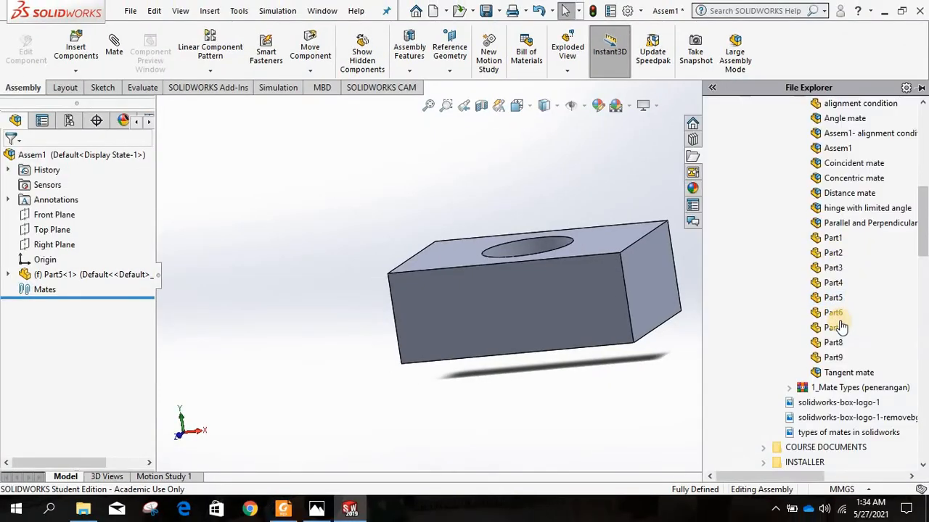
mouse_move(841, 288)
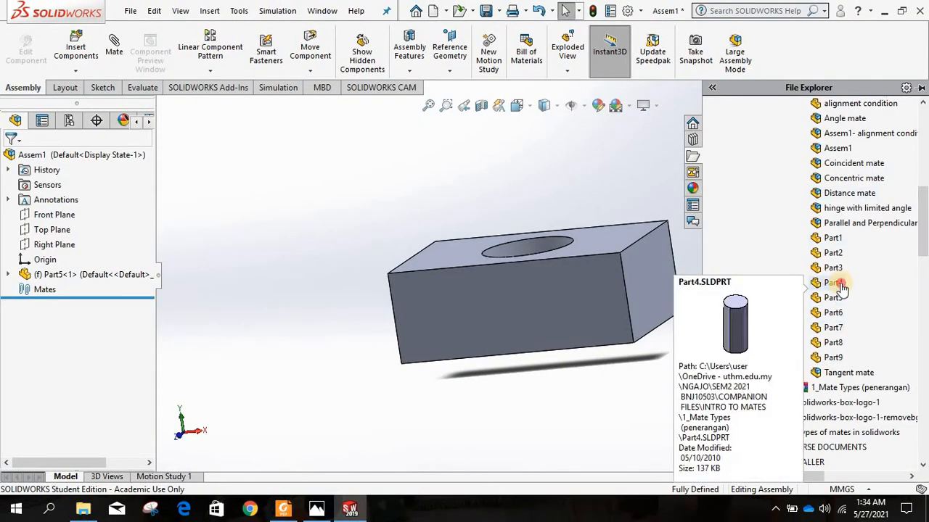
drag(840, 285, 342, 265)
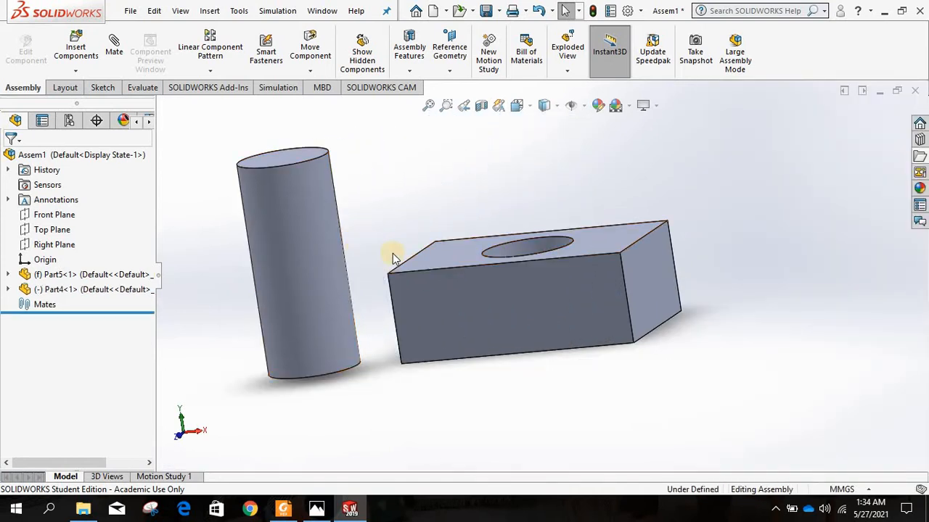
scroll(393, 254, up, 4)
scroll(397, 256, down, 4)
scroll(650, 257, up, 1)
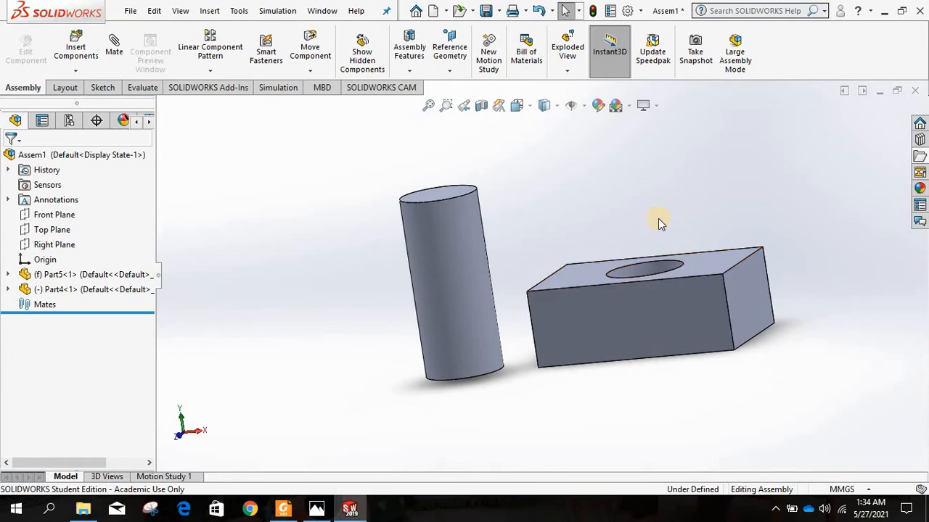
middle_drag(620, 243, 648, 297)
scroll(678, 244, down, 3)
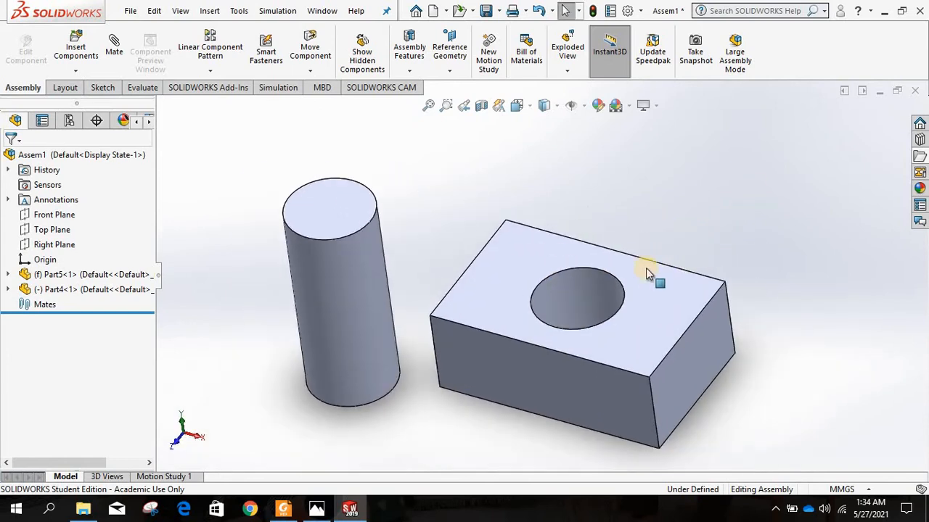
scroll(634, 287, up, 2)
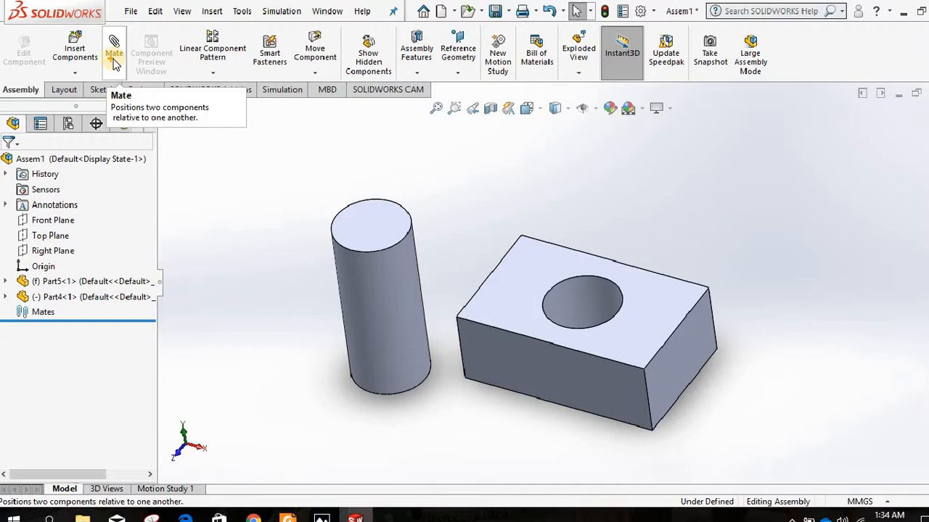
Step: Add a concentric mate between the cylinder's outer face and the cylindrical face of the block's hole
click(109, 68)
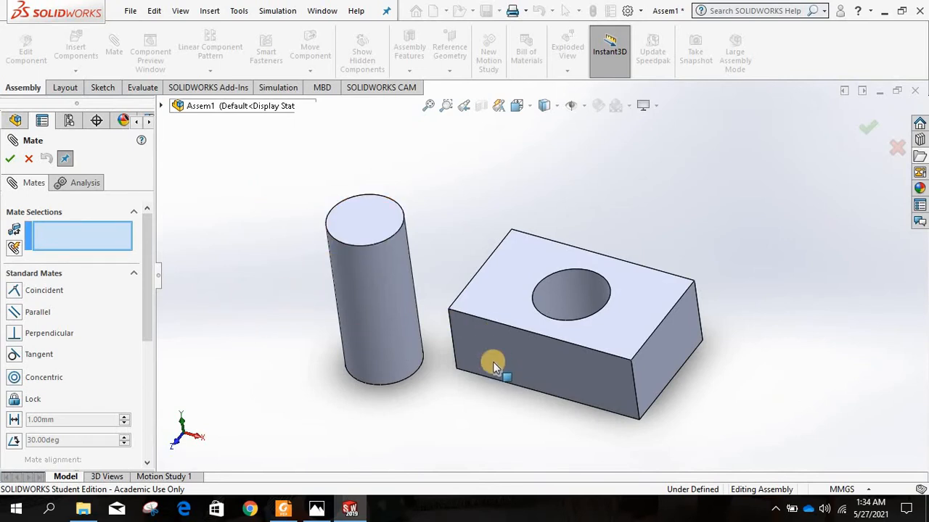
scroll(508, 195, up, 3)
scroll(497, 156, down, 4)
scroll(505, 166, up, 3)
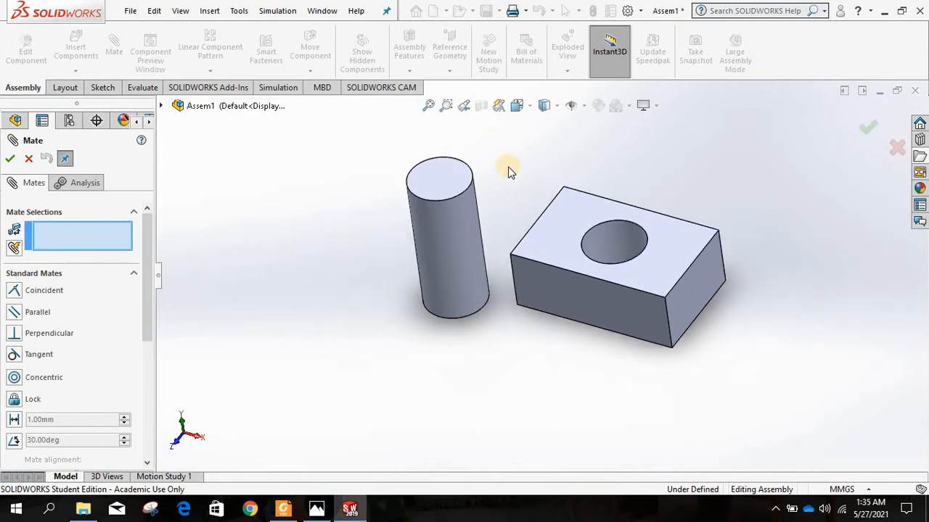
scroll(533, 216, down, 4)
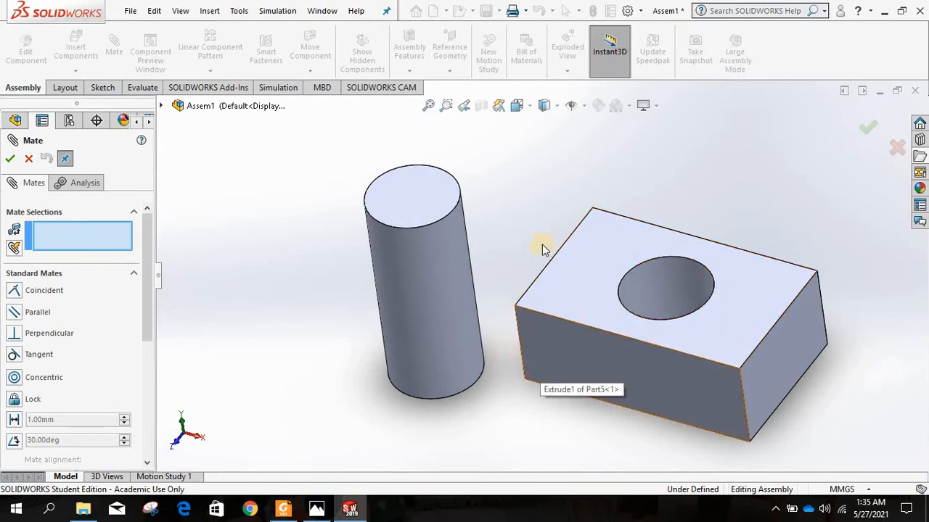
middle_drag(519, 261, 539, 311)
scroll(537, 312, down, 3)
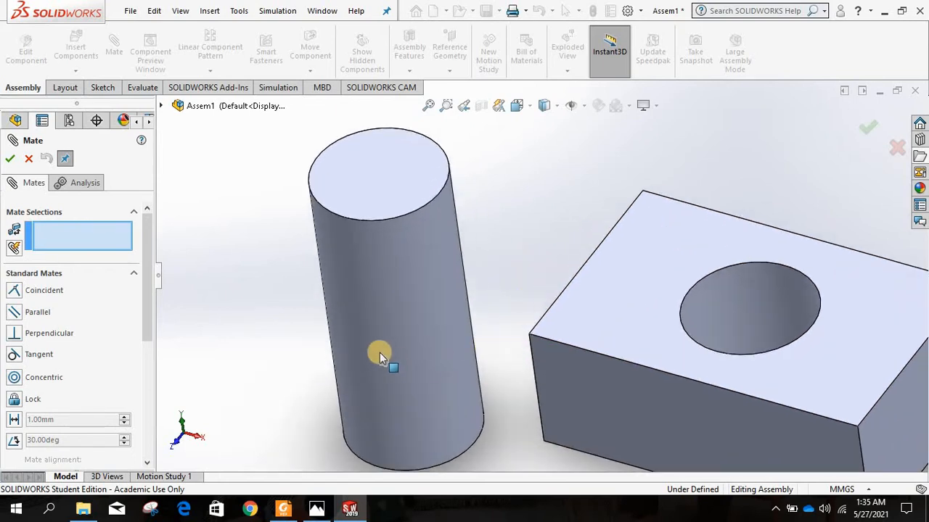
click(411, 310)
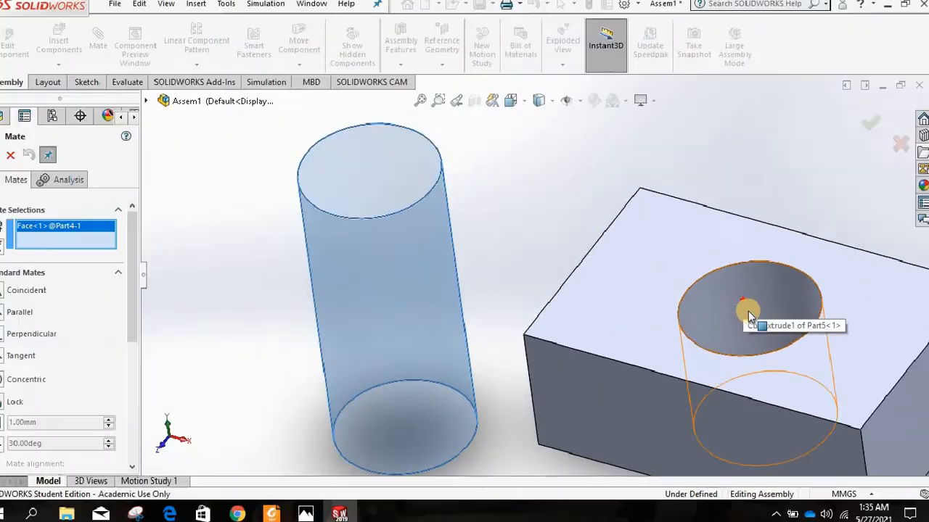
click(749, 314)
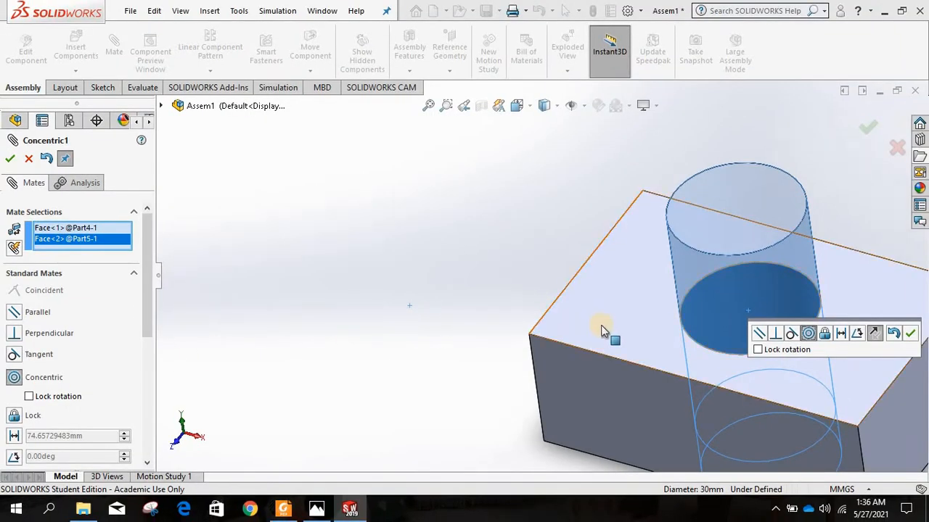
scroll(596, 332, up, 2)
mouse_move(736, 345)
middle_down()
mouse_move(701, 345)
mouse_move(711, 353)
mouse_move(746, 346)
middle_up()
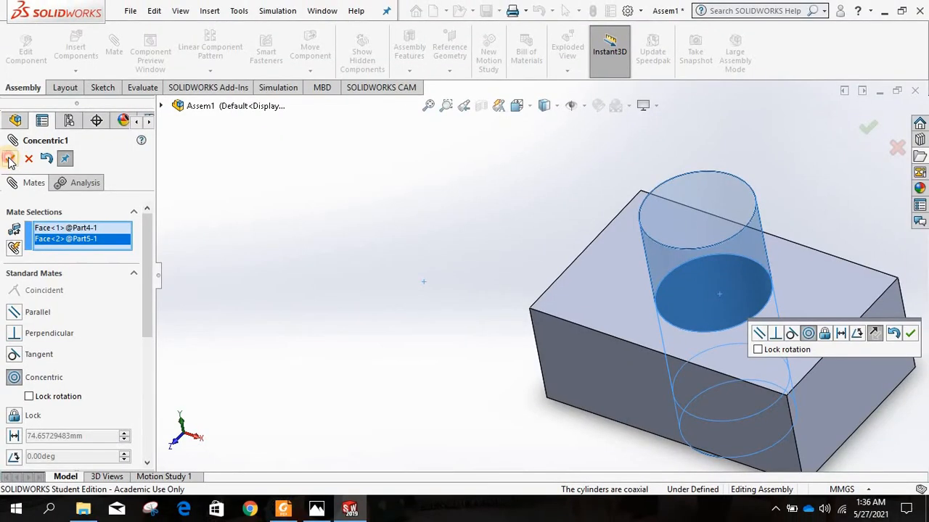
click(18, 155)
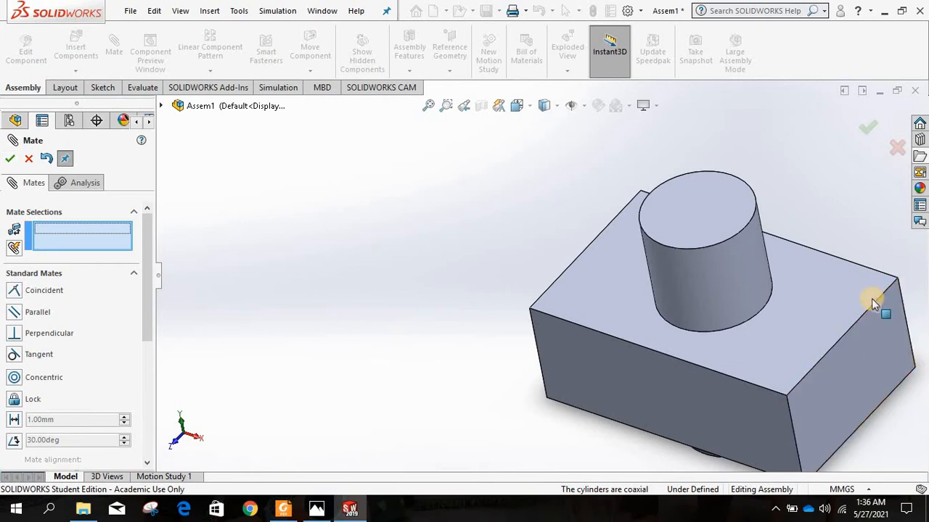
Step: Move the cylinder within the block's hole to examine its remaining freedom along and around the axis
scroll(871, 298, down, 2)
scroll(871, 298, up, 3)
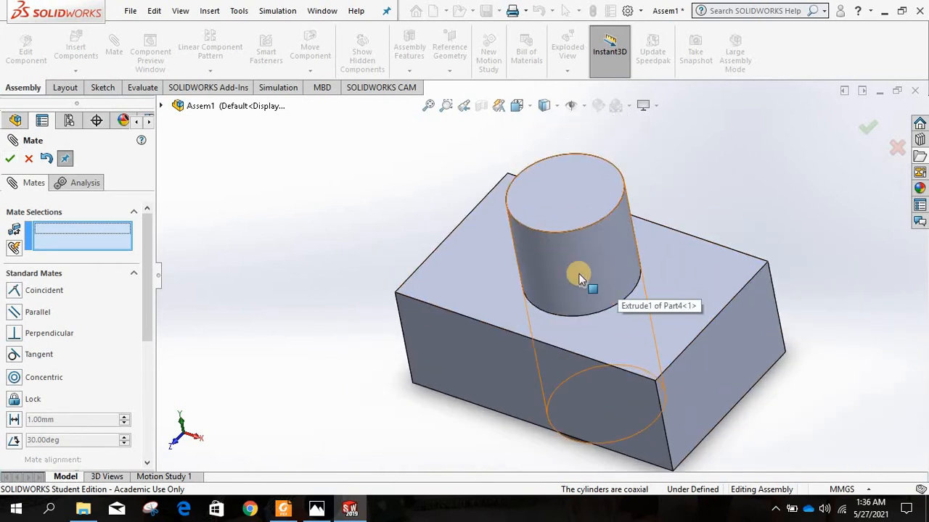
scroll(579, 279, up, 2)
drag(560, 238, 556, 204)
middle_drag(556, 203, 521, 246)
mouse_move(522, 246)
mouse_down()
mouse_move(524, 155)
mouse_move(533, 251)
mouse_move(527, 229)
mouse_move(532, 243)
mouse_up()
click(496, 416)
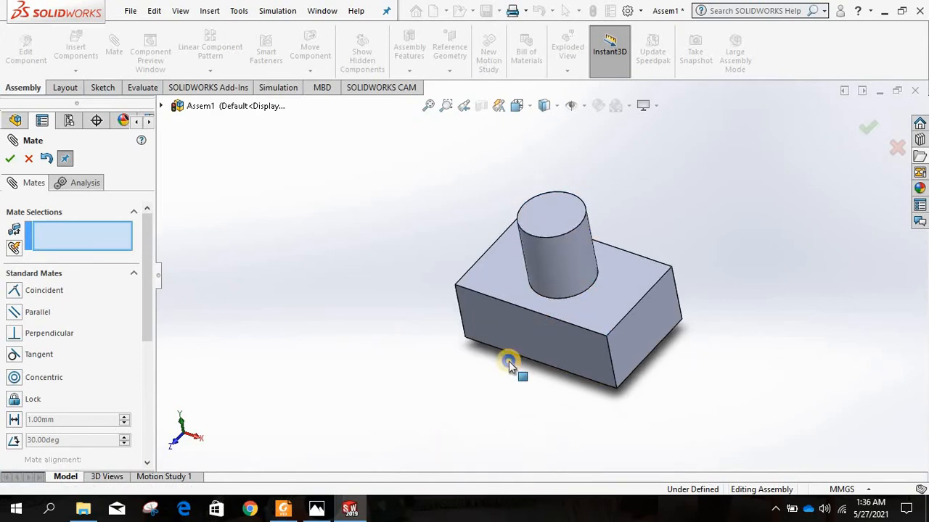
key(ctrl+5)
middle_drag(499, 317, 559, 242)
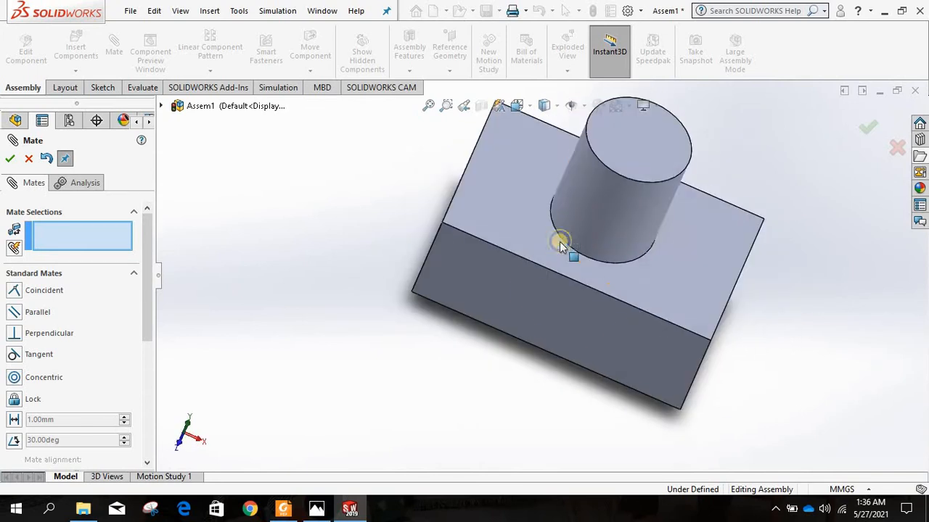
drag(574, 222, 610, 211)
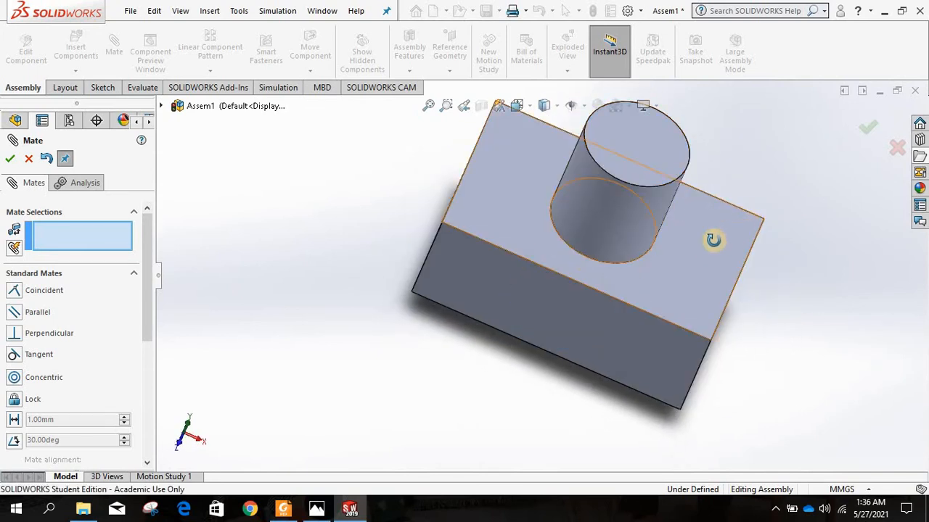
middle_drag(713, 238, 682, 262)
drag(682, 262, 703, 232)
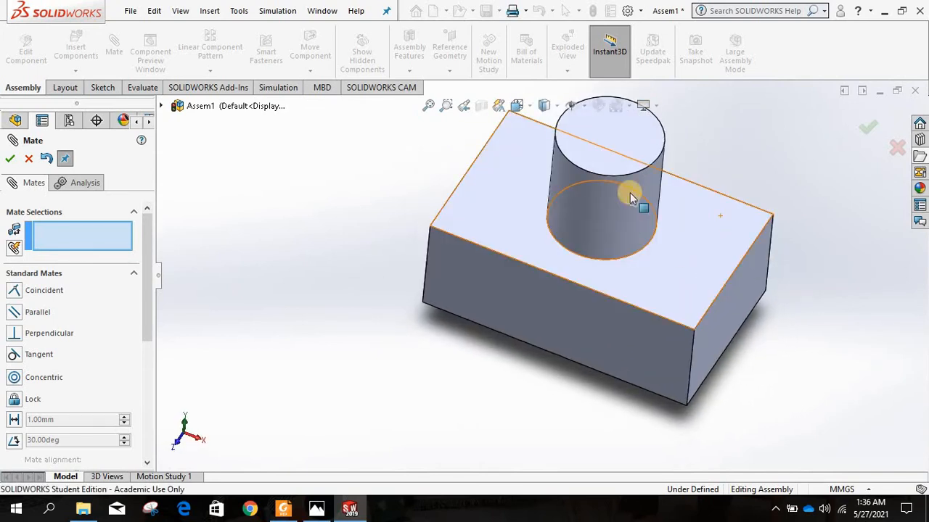
scroll(630, 199, up, 3)
scroll(624, 209, down, 2)
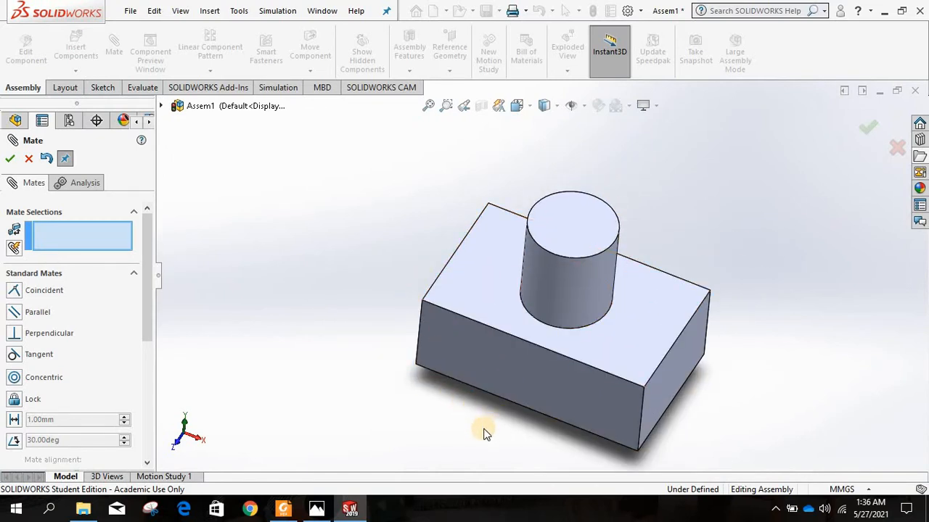
Step: Add a coincident mate between the underside of the block and the bottom end face of the cylinder
right_drag(483, 411, 435, 435)
middle_drag(464, 381, 576, 344)
scroll(576, 345, down, 4)
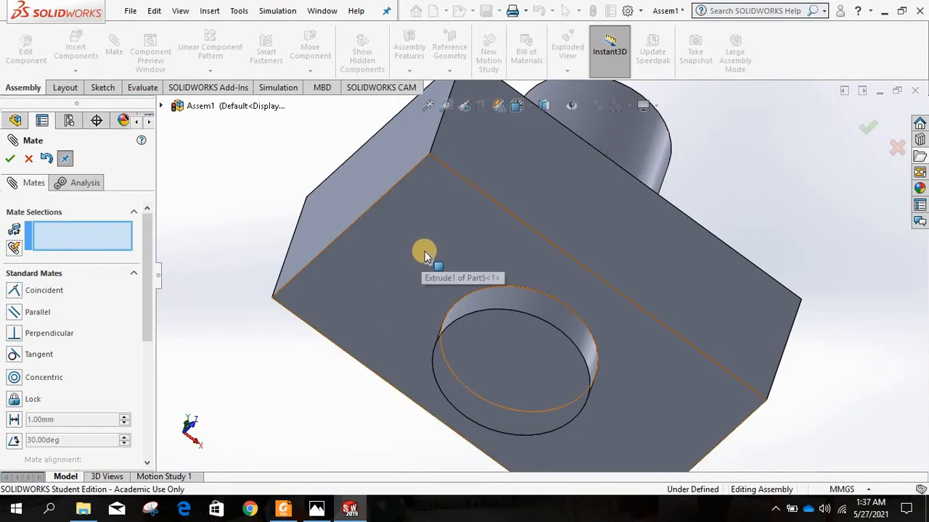
click(436, 245)
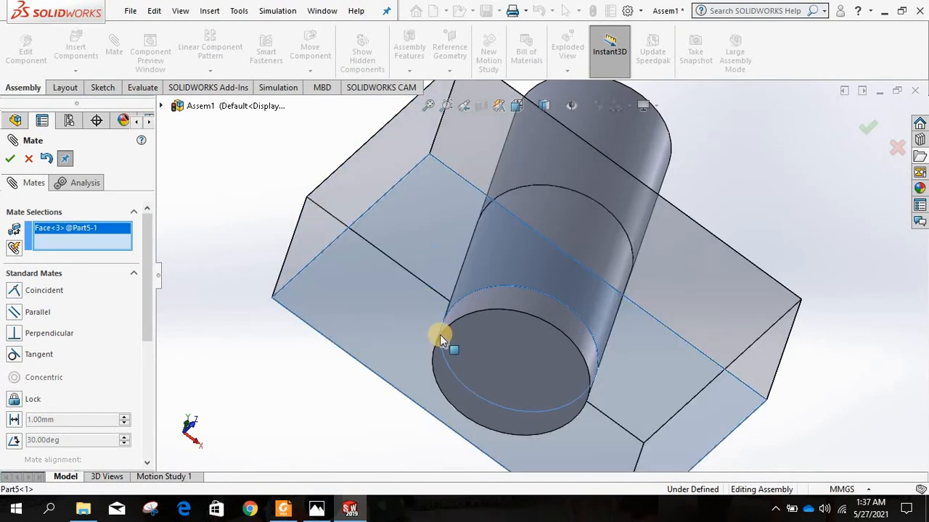
click(508, 340)
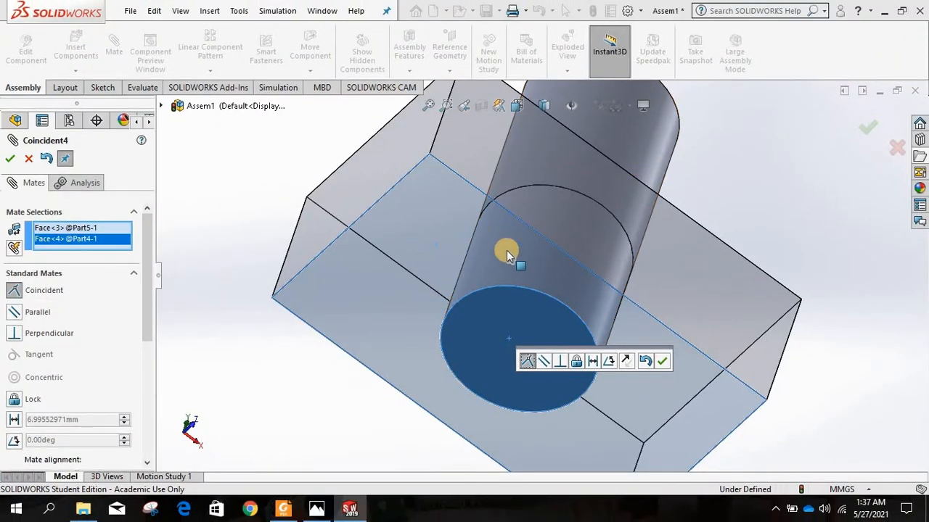
mouse_move(427, 292)
middle_down()
mouse_move(400, 284)
mouse_move(420, 304)
middle_up()
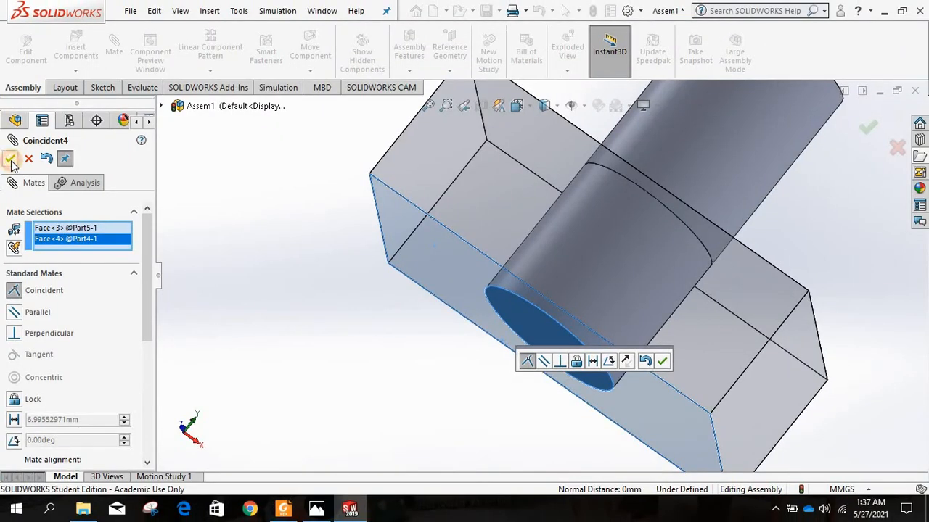
click(10, 159)
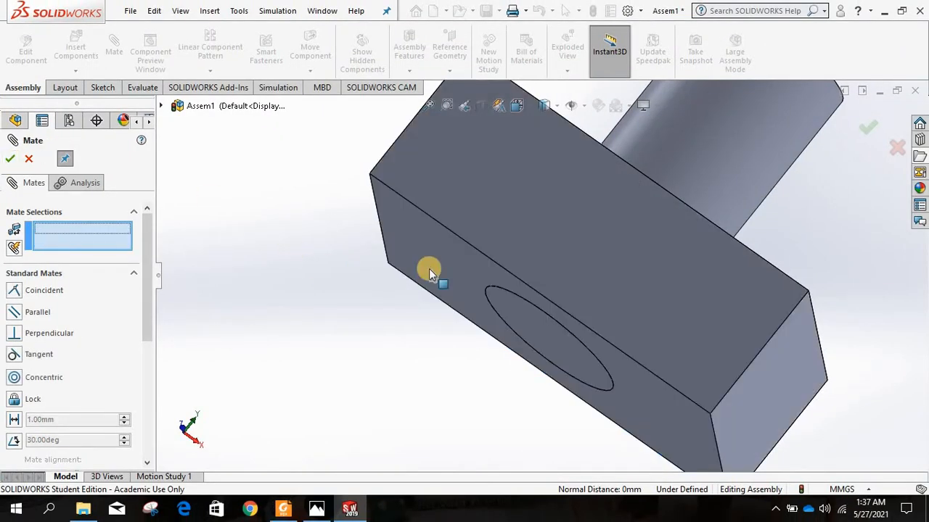
scroll(429, 268, up, 2)
middle_drag(659, 261, 657, 216)
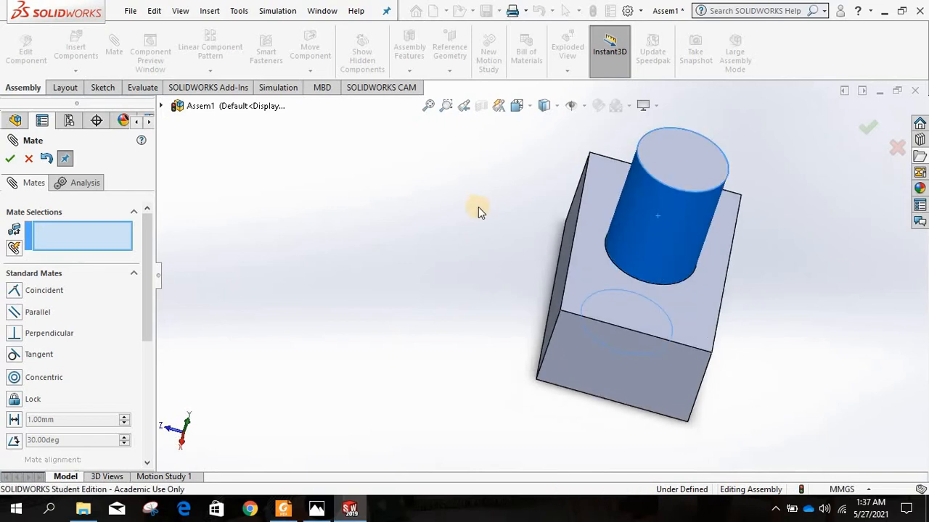
Step: Leave the Mate command and review the concentric and coincident mates between Part5 and Part4 in the assembly's mate list
middle_drag(478, 209, 655, 249)
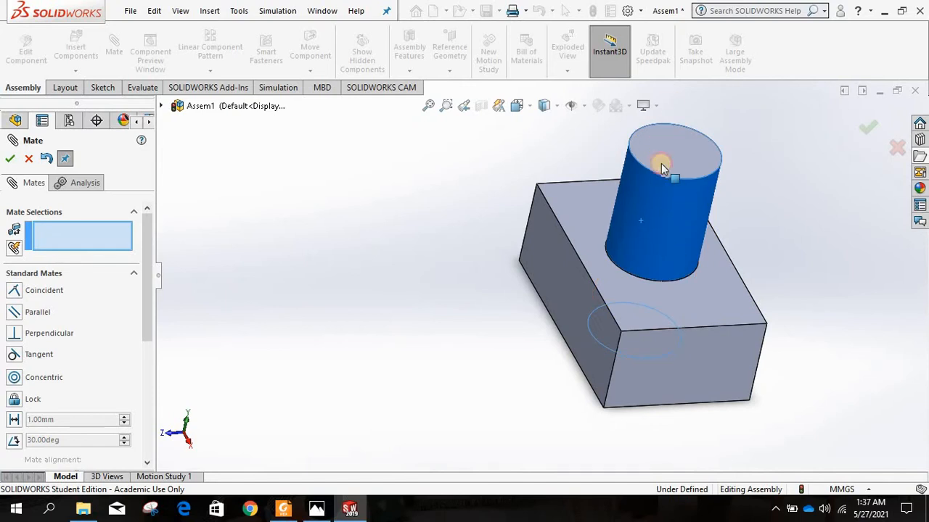
drag(669, 335, 271, 314)
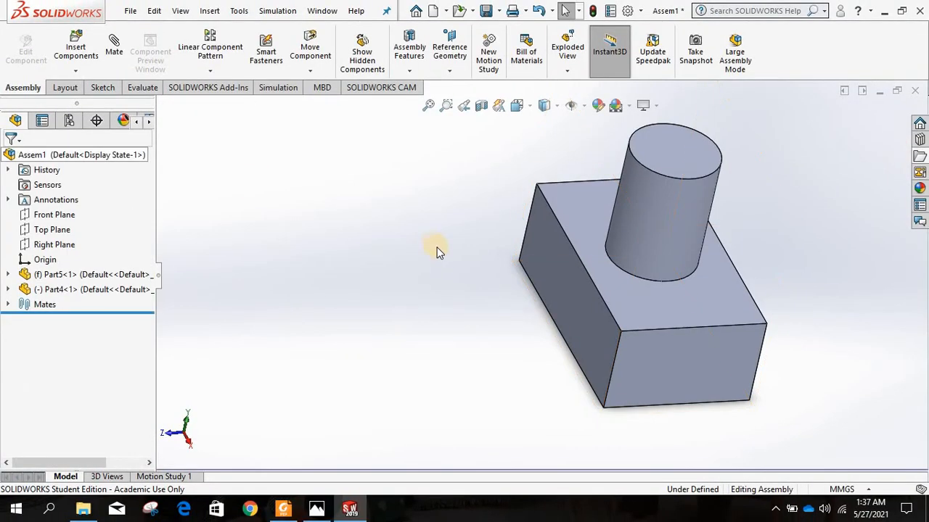
middle_drag(677, 232, 616, 286)
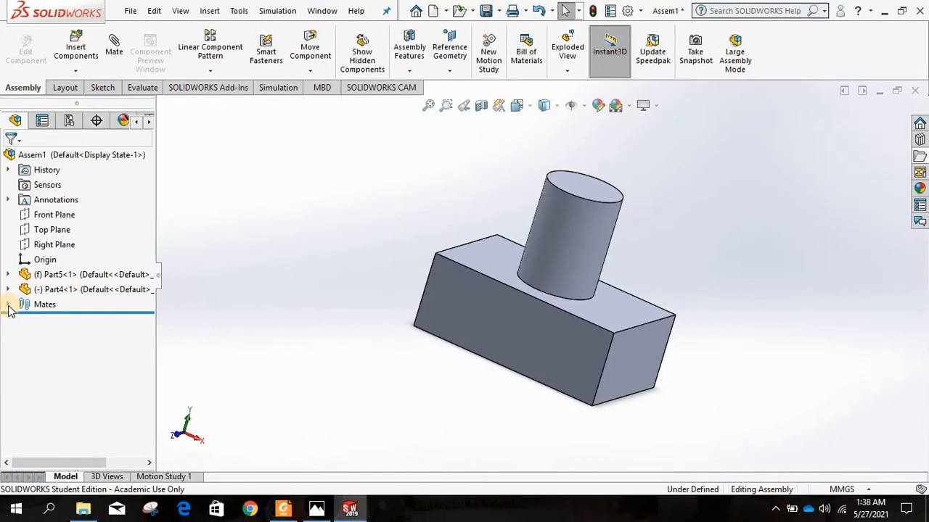
click(8, 305)
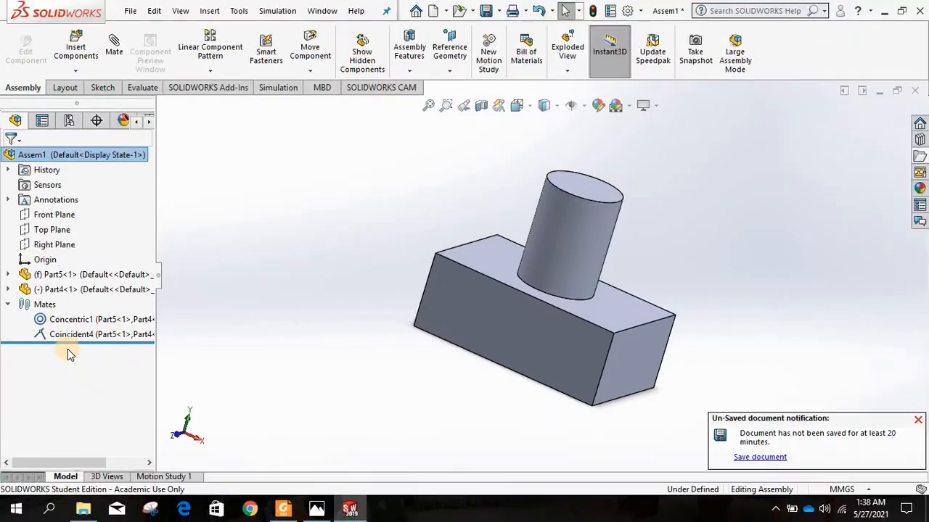
click(80, 322)
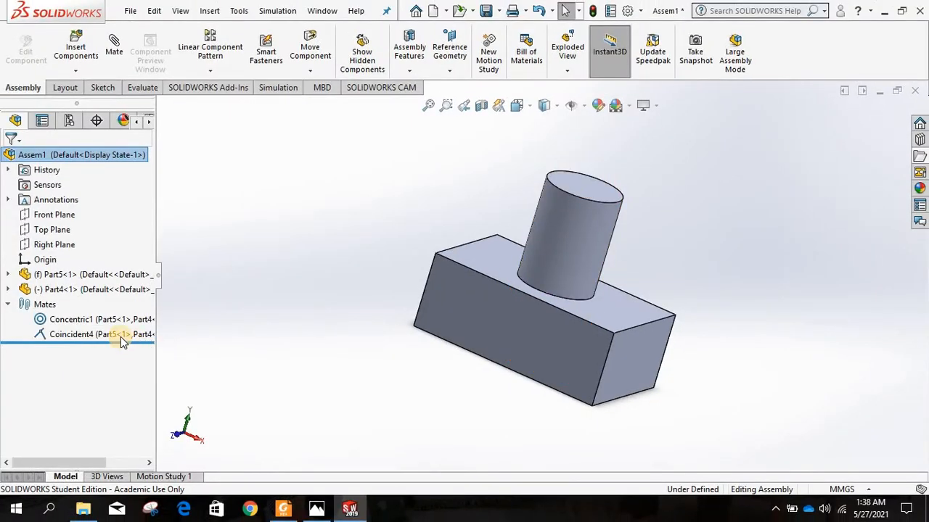
click(120, 336)
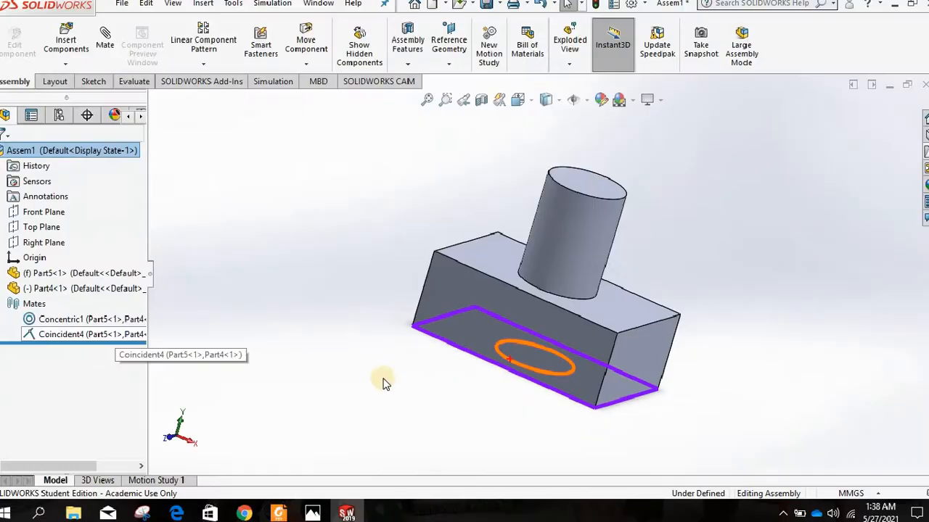
click(330, 340)
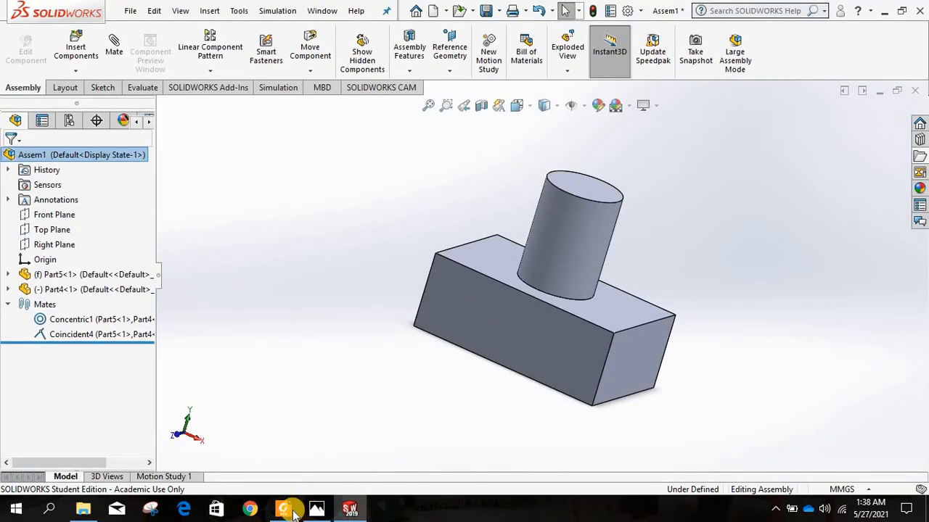
Step: Switch to the PDF notes in Foxit Reader and read the Parallel and Perpendicular mate section with its example figure
key(alt+Tab)
scroll(502, 337, down, 10)
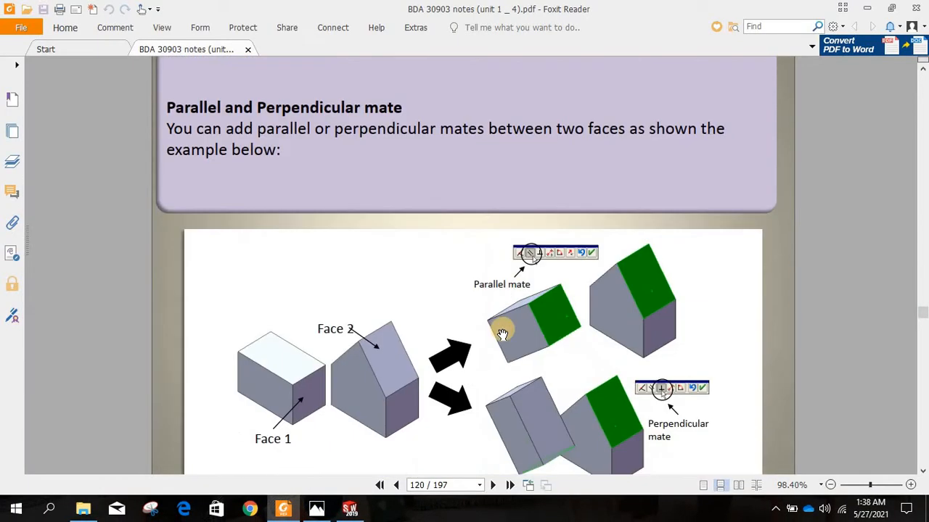
scroll(139, 301, up, 3)
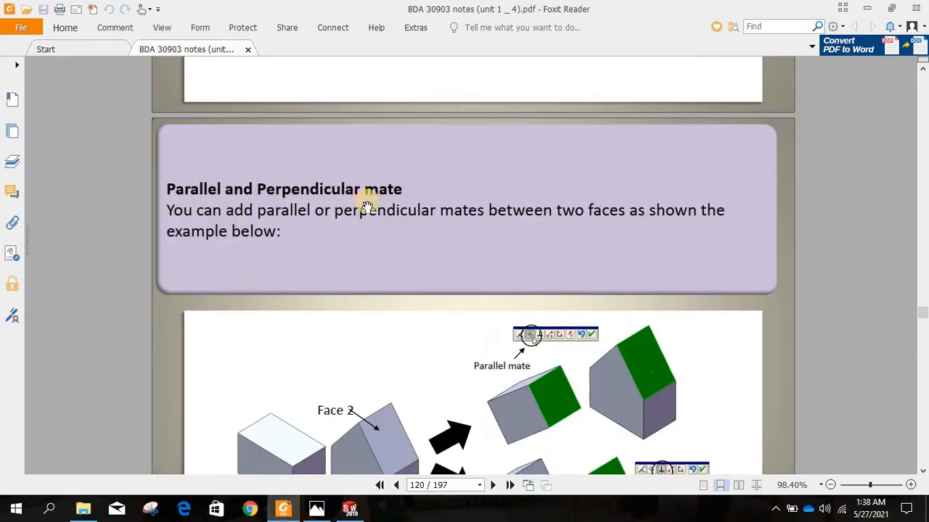
scroll(375, 210, down, 4)
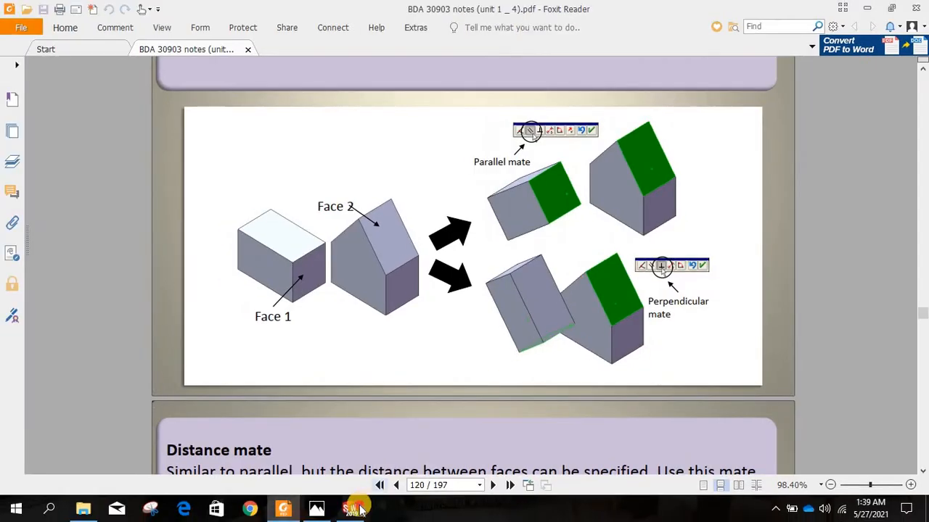
Step: Switch back to SOLIDWORKS and delete both the Part5 block and the Part4 cylinder together with their dependent mates
click(352, 510)
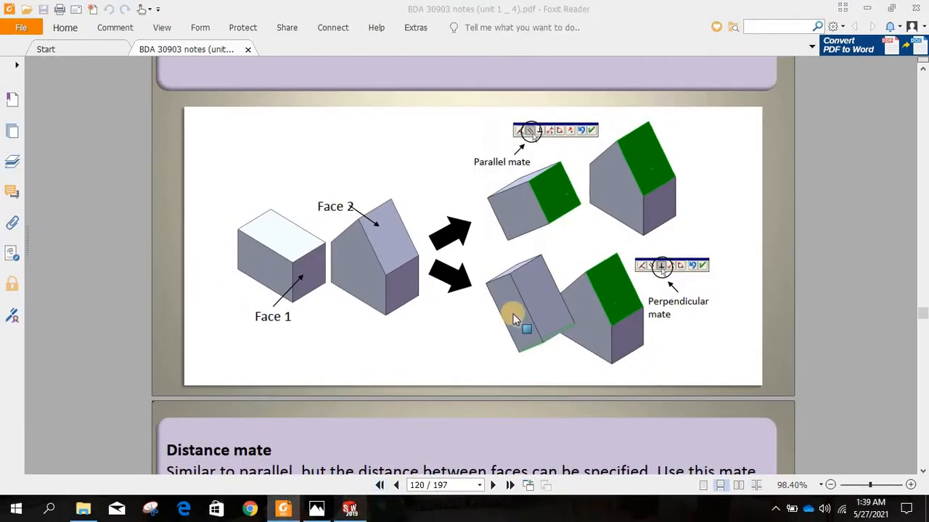
drag(801, 438, 314, 131)
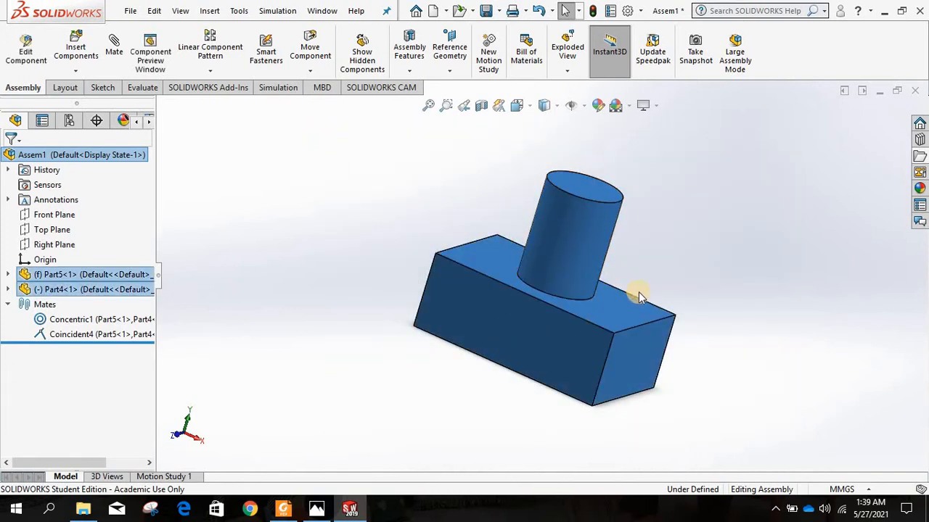
key(Delete)
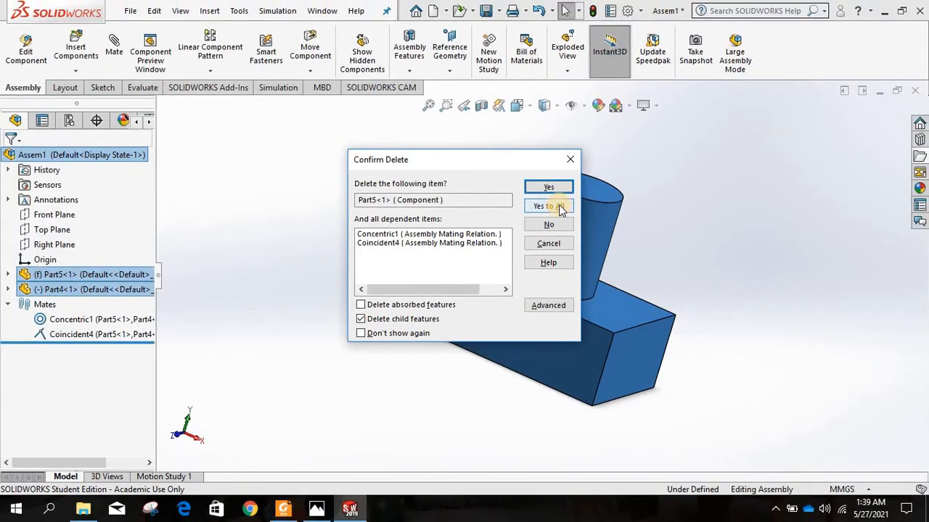
click(578, 201)
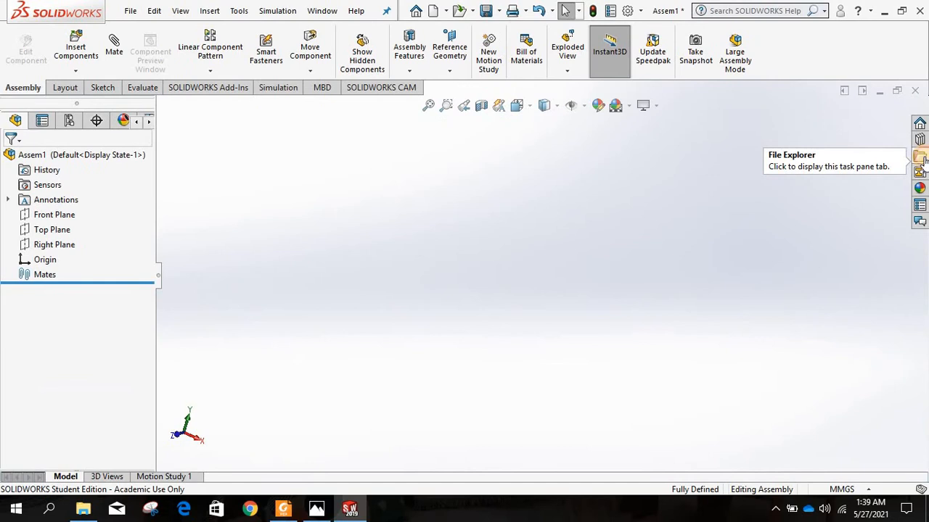
Step: Insert the house-shaped Part1 from the File Explorer as the first, fixed component of the emptied assembly
click(911, 156)
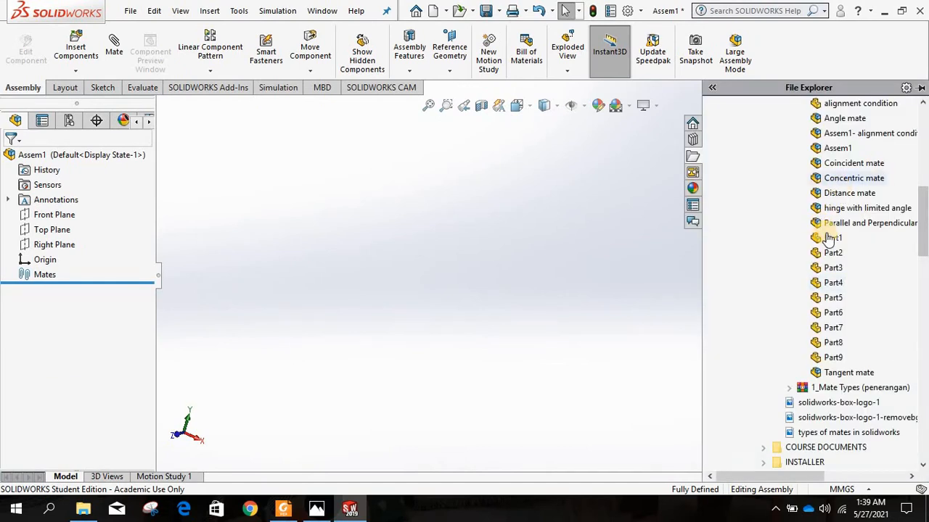
mouse_move(832, 245)
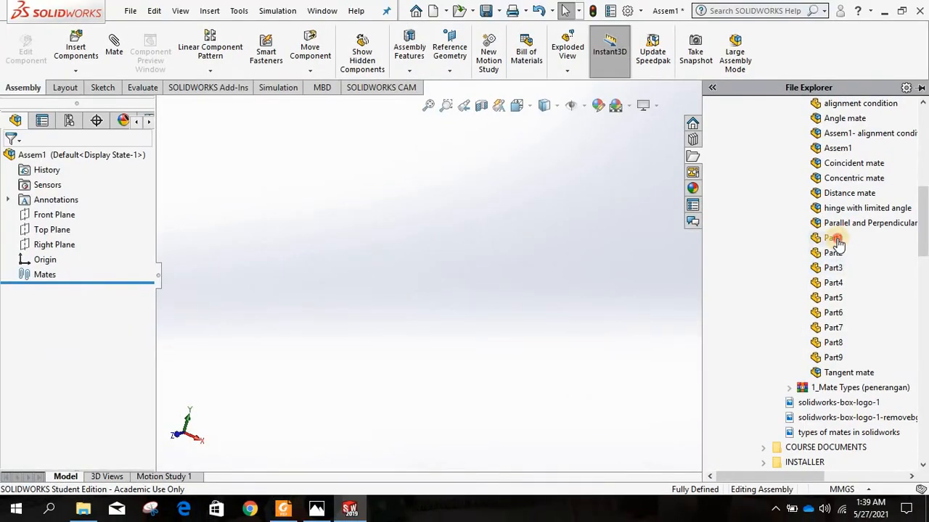
drag(838, 244, 562, 246)
drag(494, 272, 479, 294)
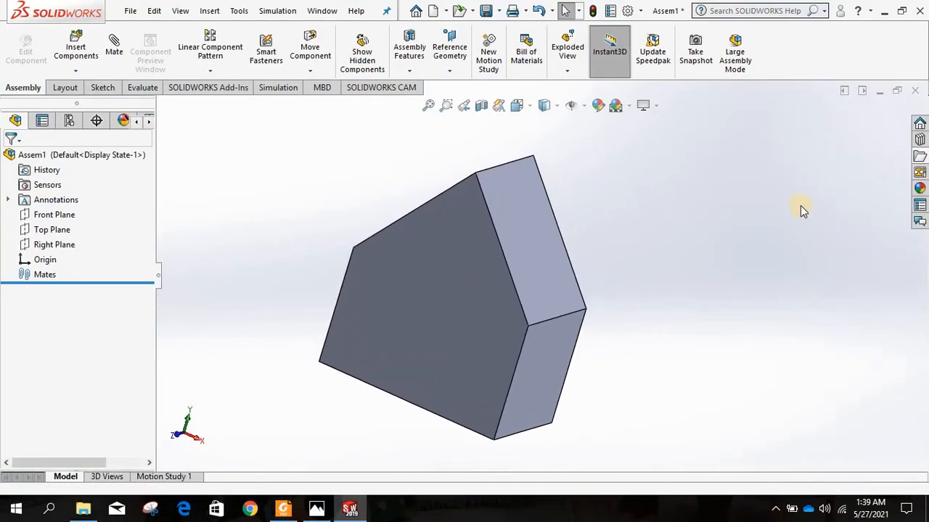
middle_drag(701, 250, 607, 327)
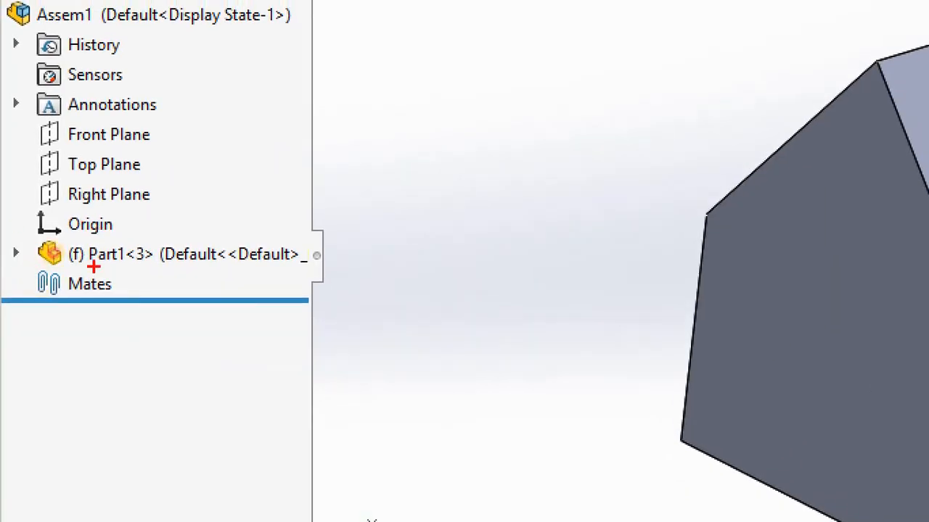
drag(33, 271, 58, 259)
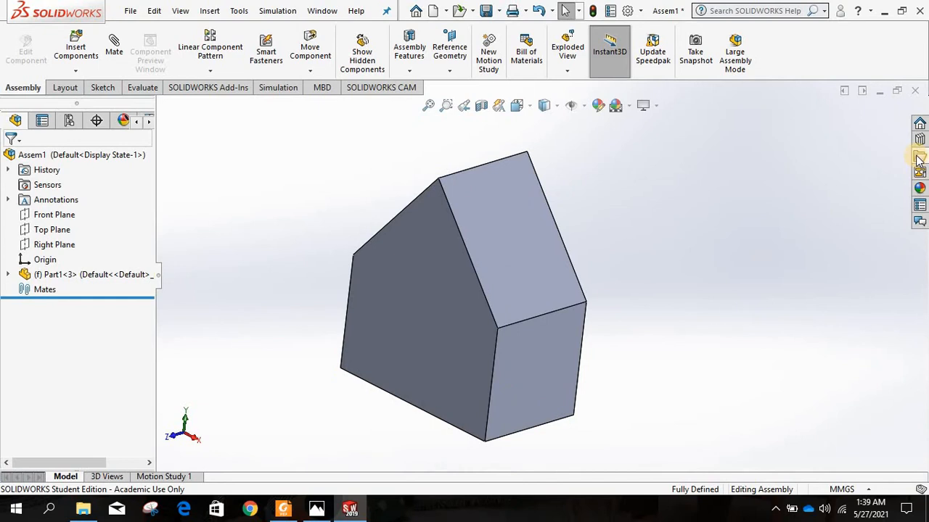
Step: Insert the rectangular block Part2 from the File Explorer into the assembly, beside Part1
click(919, 158)
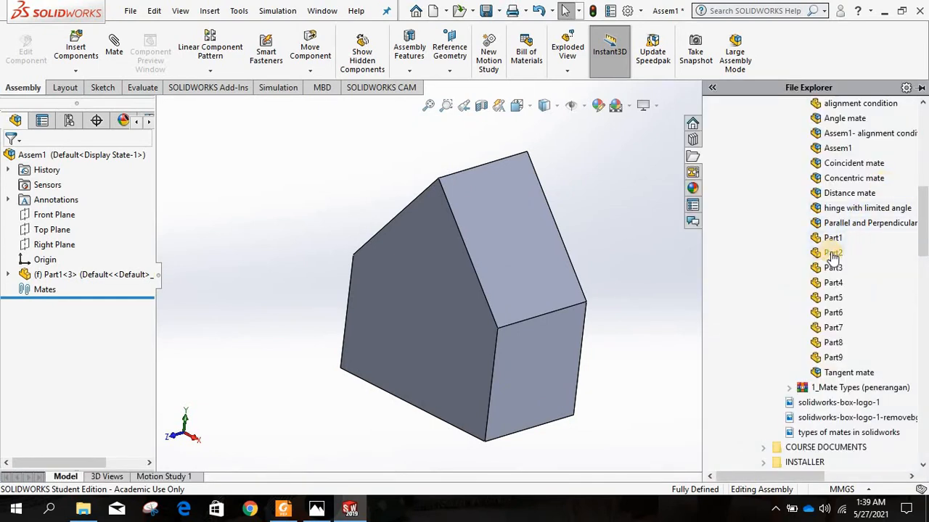
drag(832, 253, 225, 241)
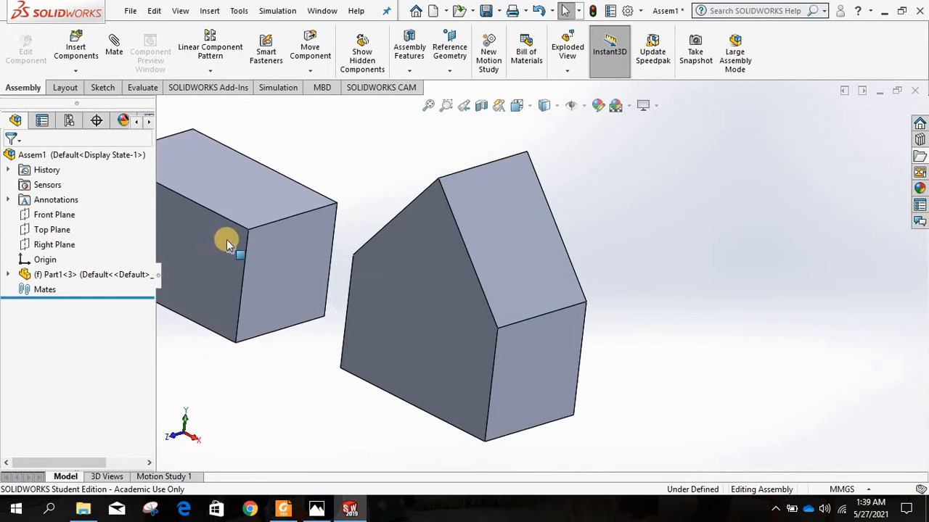
scroll(352, 270, up, 3)
mouse_move(352, 271)
ctrl+middle_down()
mouse_move(534, 259)
mouse_move(584, 270)
ctrl+middle_up()
scroll(598, 265, down, 3)
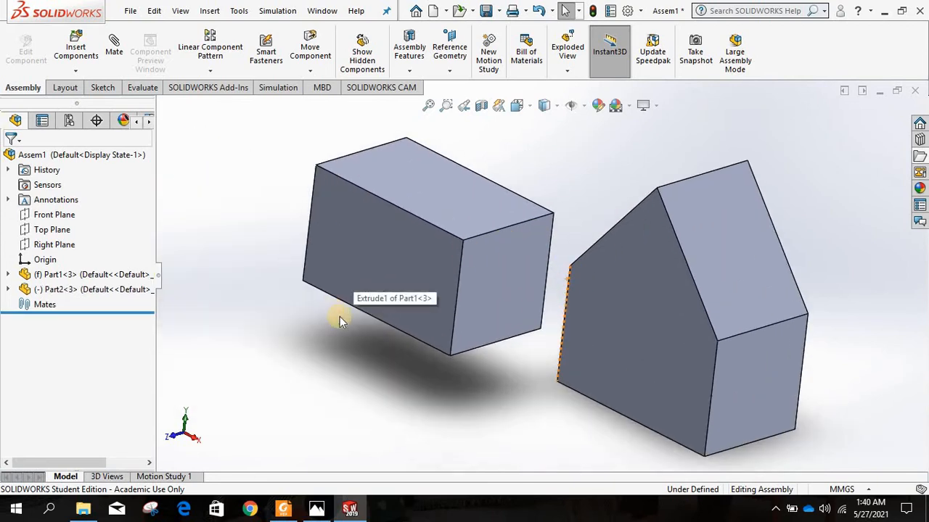
click(310, 370)
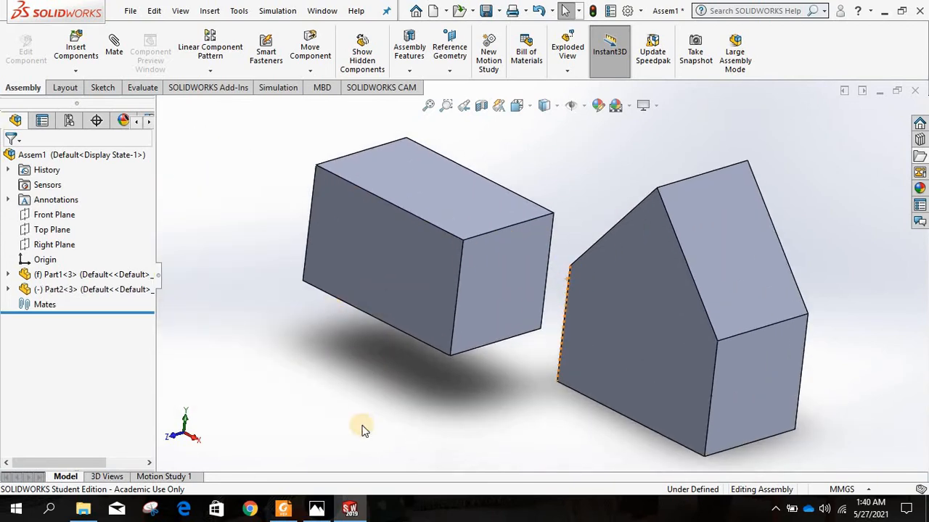
Step: Check the parallel mate example in the Foxit Reader notes and set a parallel mate between Part1's sloped face and Part2's end face in SOLIDWORKS
click(283, 509)
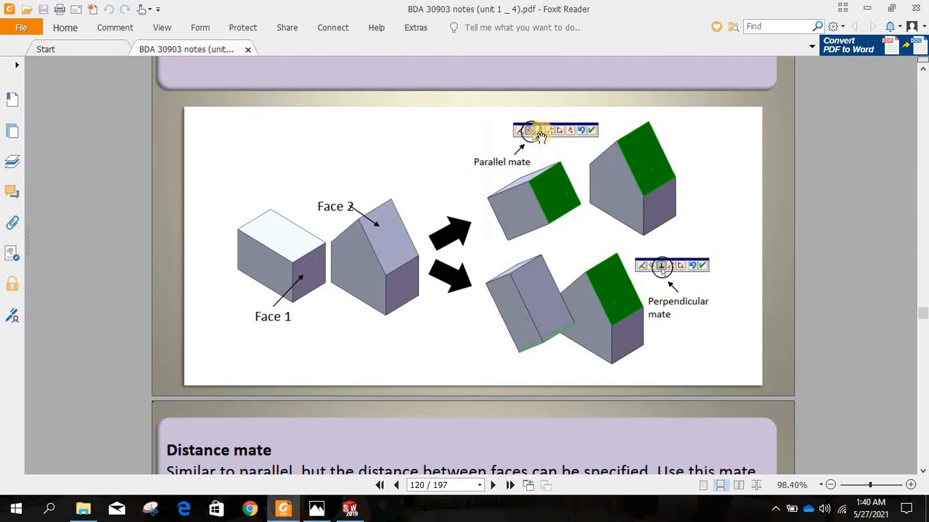
click(349, 510)
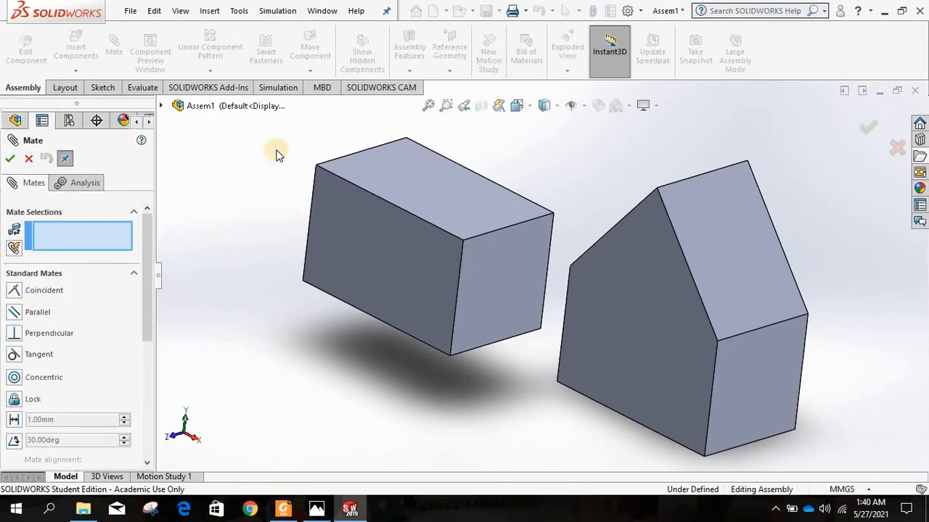
click(727, 230)
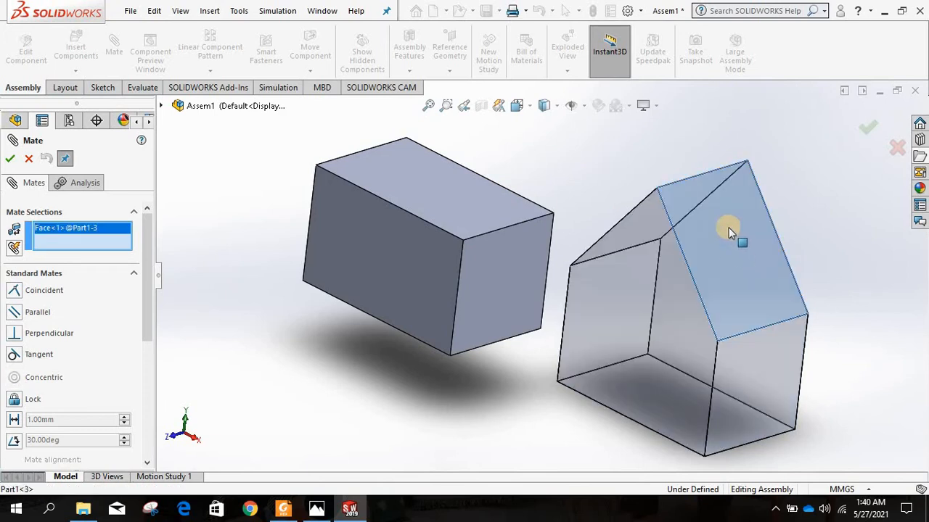
click(505, 278)
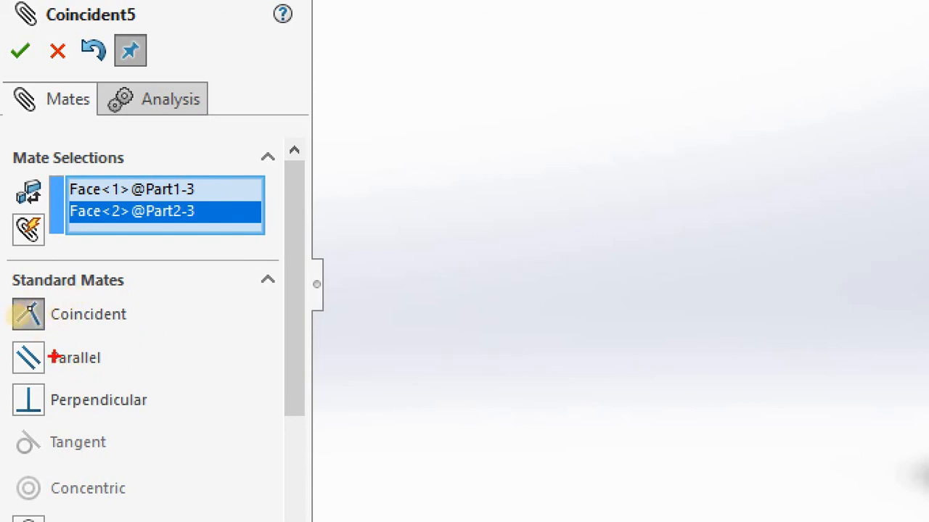
drag(35, 370, 112, 367)
mouse_move(156, 279)
mouse_down()
mouse_move(130, 334)
mouse_move(154, 336)
mouse_up()
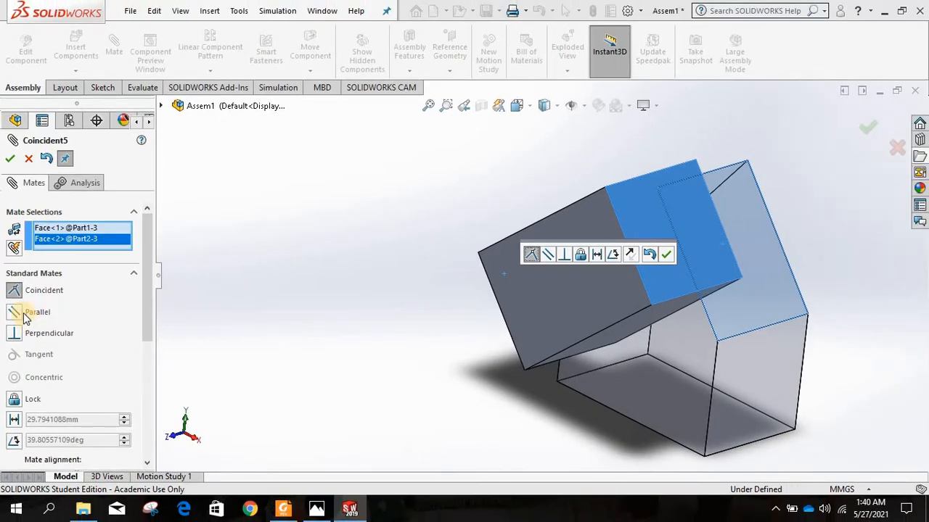
click(21, 317)
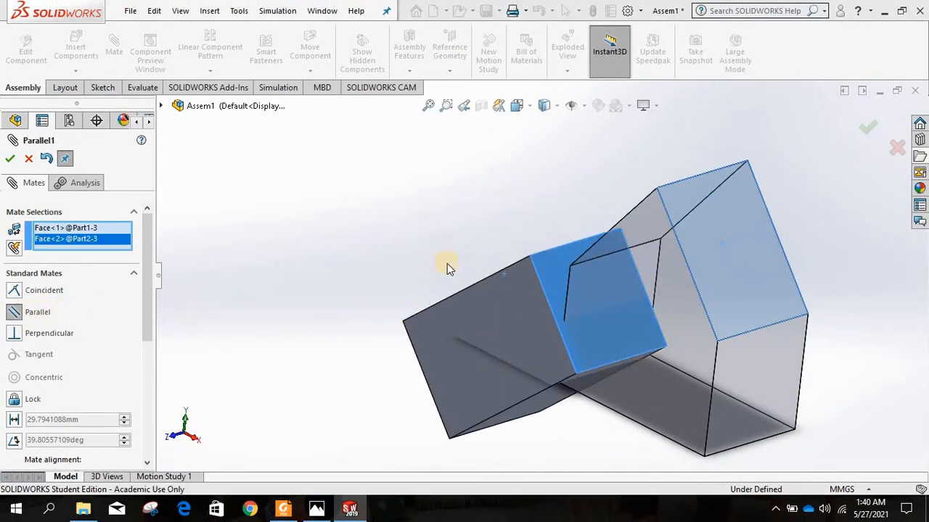
middle_drag(475, 252, 624, 288)
middle_drag(536, 212, 711, 228)
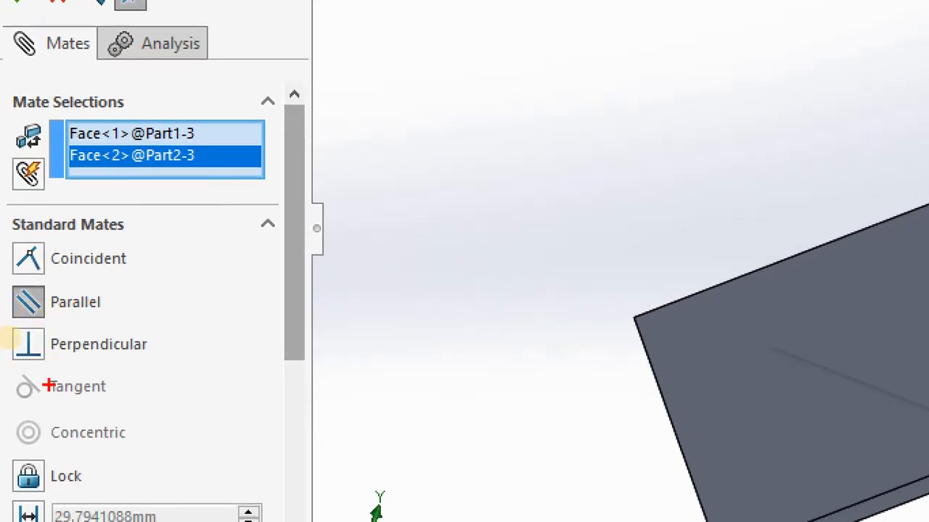
Step: Change the mate between Part1's sloped face and Part2's end face to perpendicular, accept it and leave the Mate command
drag(17, 339, 72, 359)
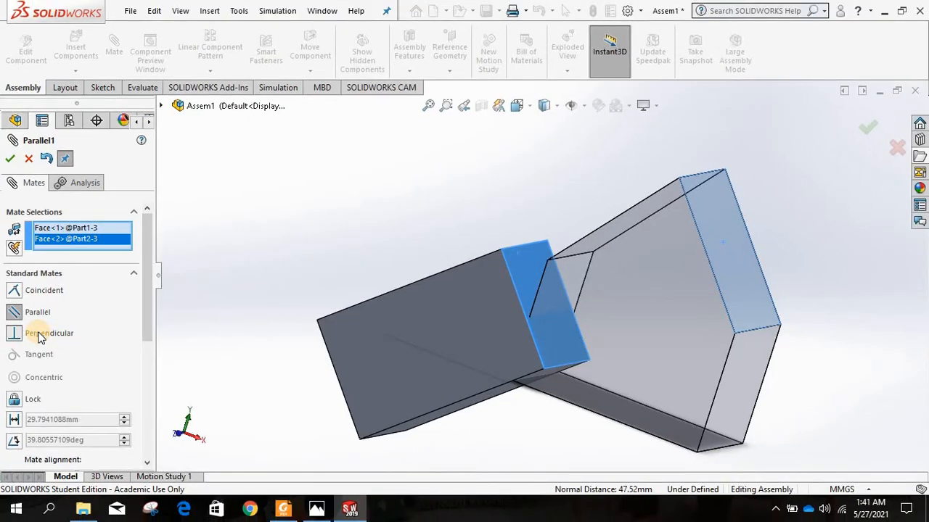
click(40, 333)
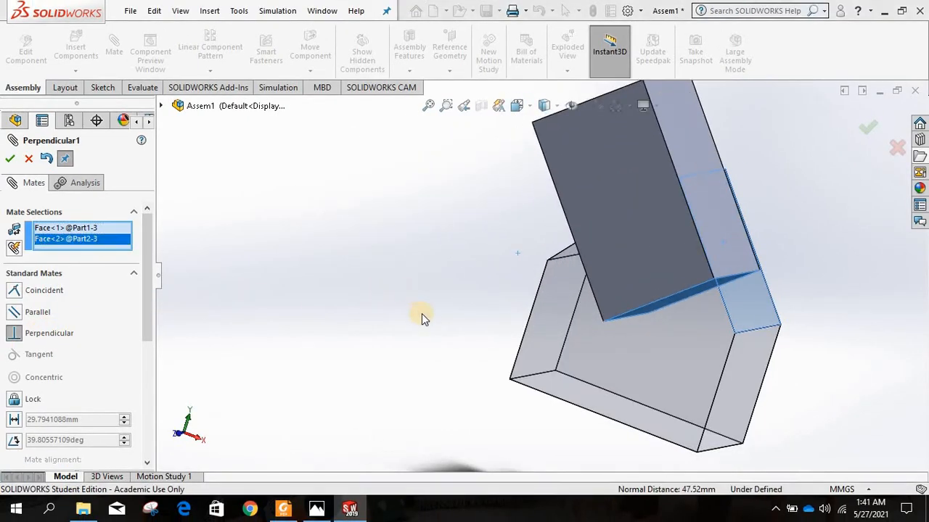
middle_drag(374, 247, 309, 335)
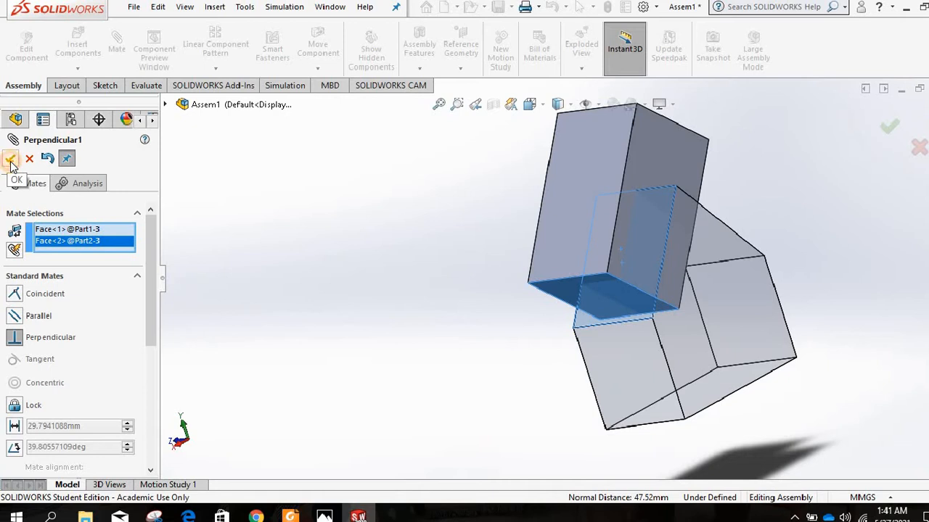
click(20, 160)
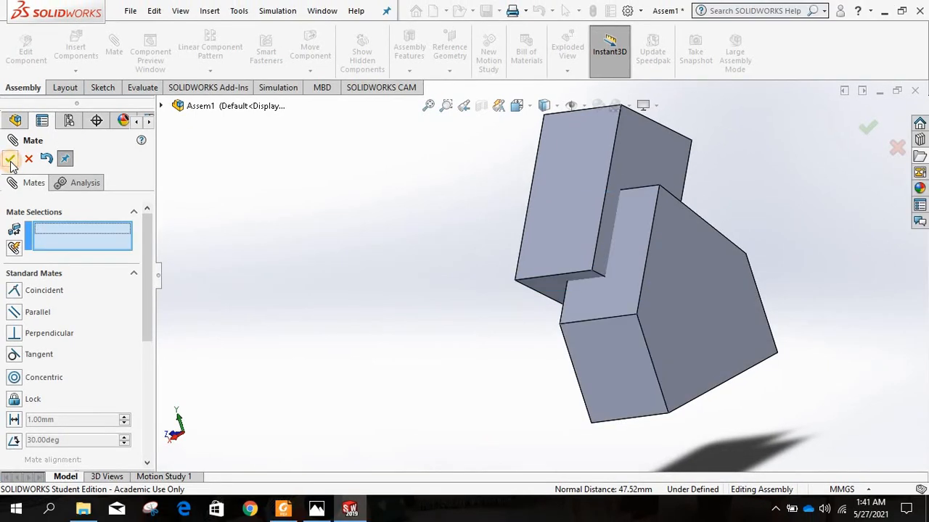
click(10, 161)
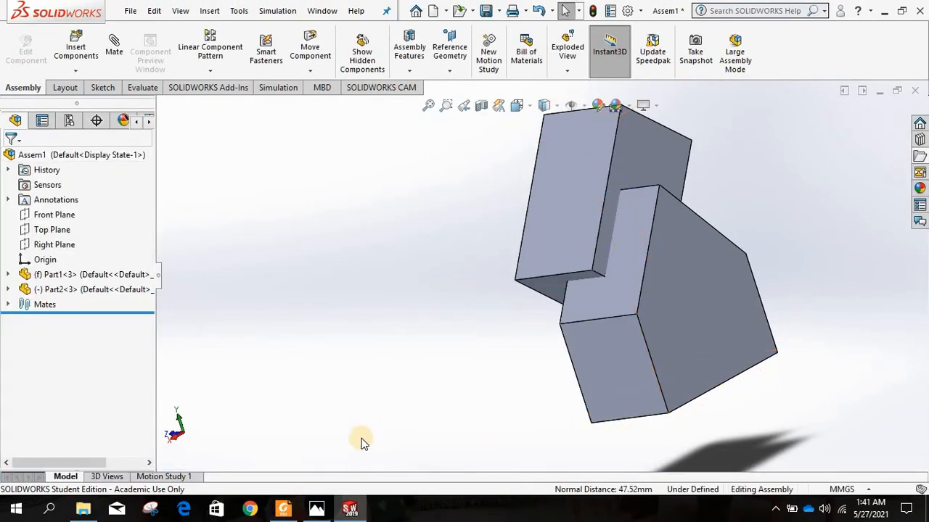
Step: Switch to the Foxit Reader notes and review the Distance mate section with its toothed ring and cylinder example
click(287, 510)
scroll(414, 278, down, 1)
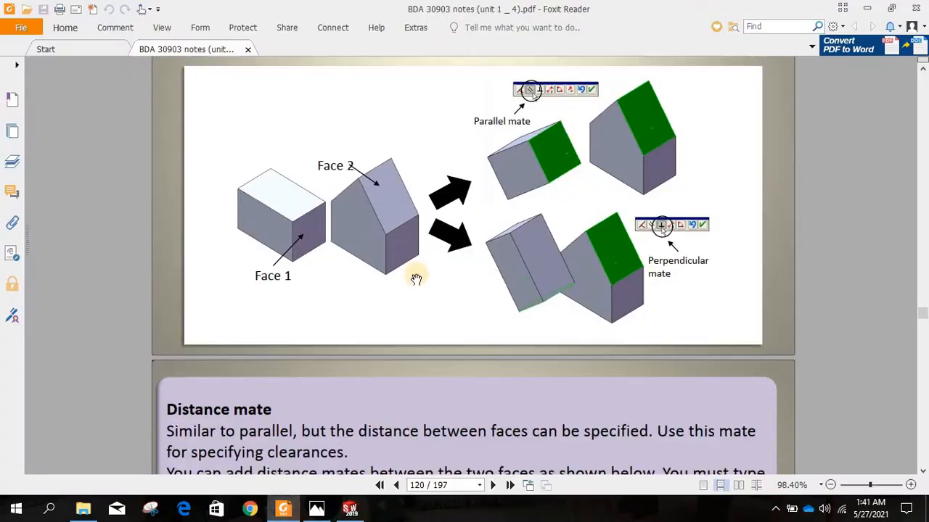
scroll(416, 279, down, 9)
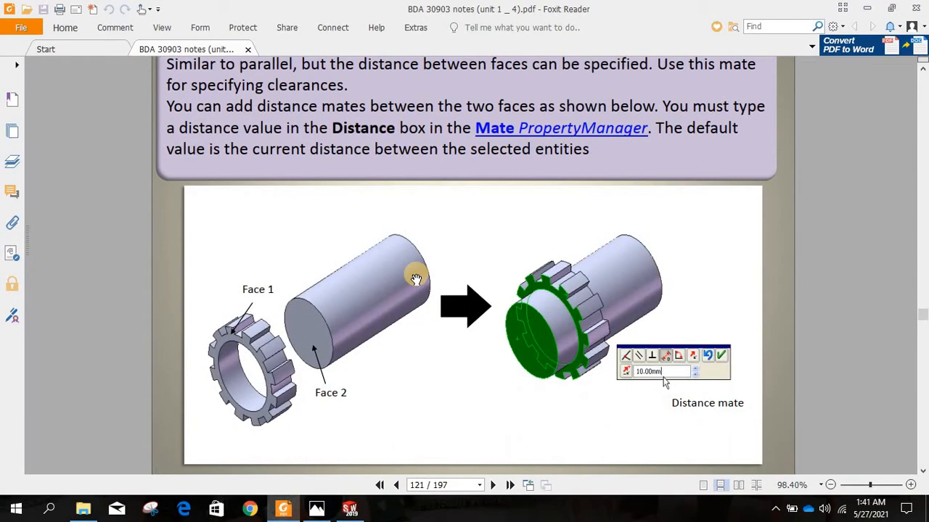
scroll(410, 283, up, 1)
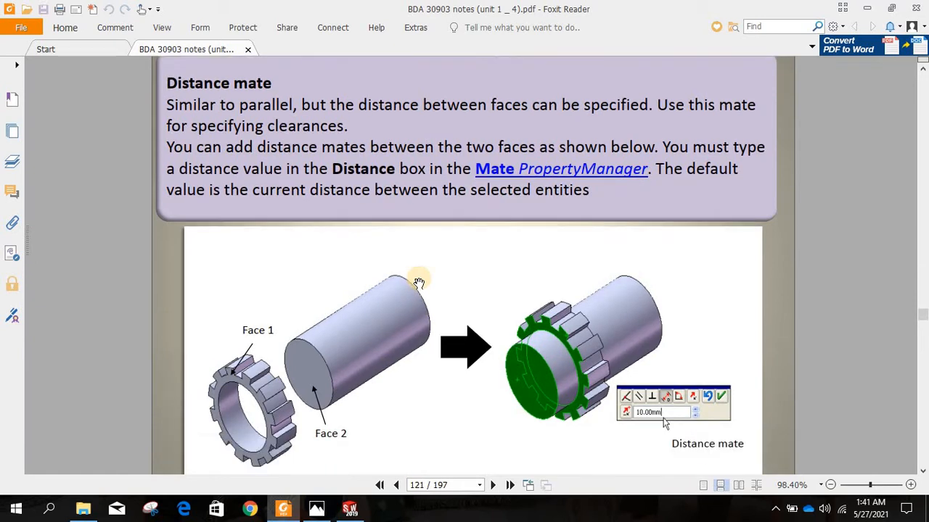
scroll(414, 276, down, 1)
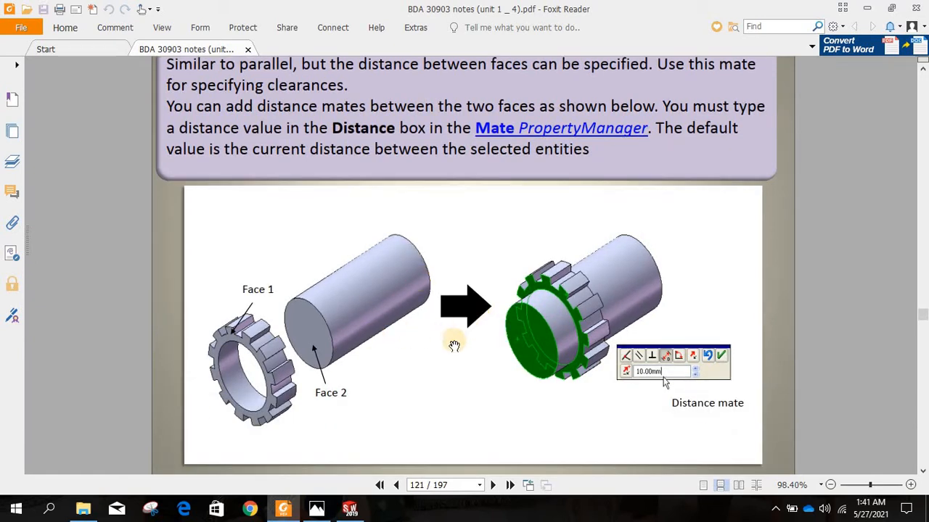
scroll(494, 346, up, 15)
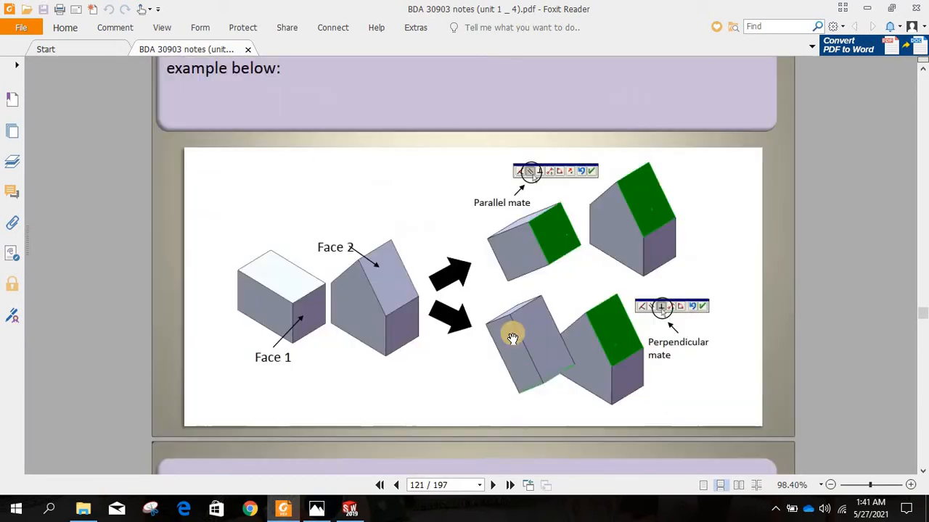
scroll(512, 337, up, 4)
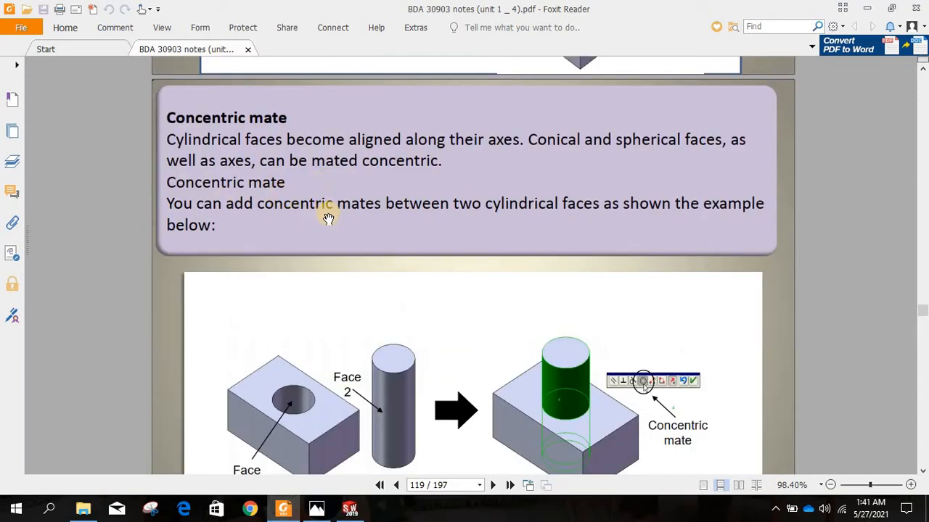
scroll(328, 218, down, 16)
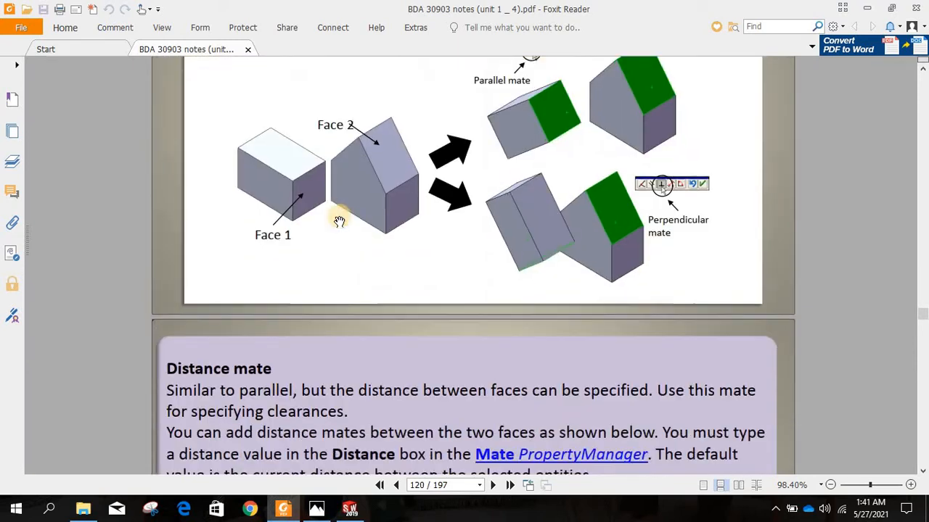
scroll(339, 221, down, 10)
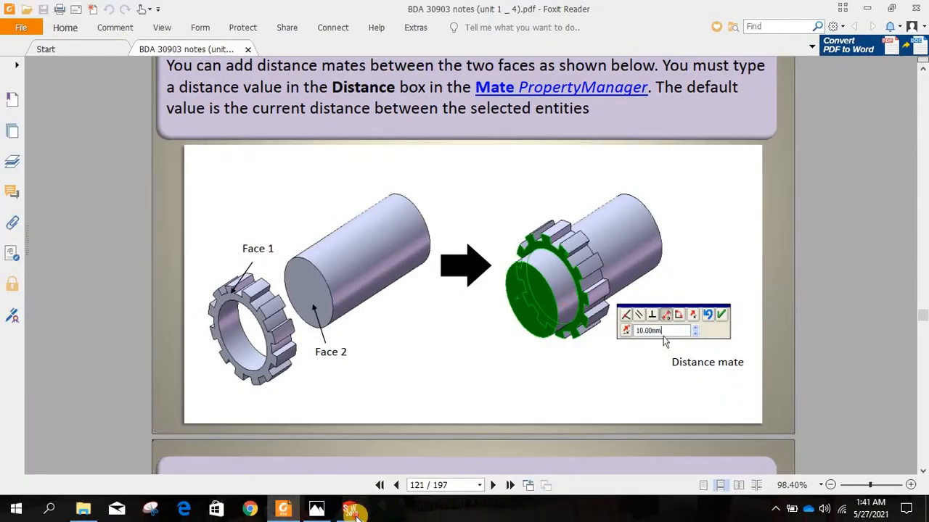
Step: Switch back to SOLIDWORKS and delete both Part1 and Part2 together with their perpendicular mate from the assembly
click(355, 513)
scroll(747, 362, up, 3)
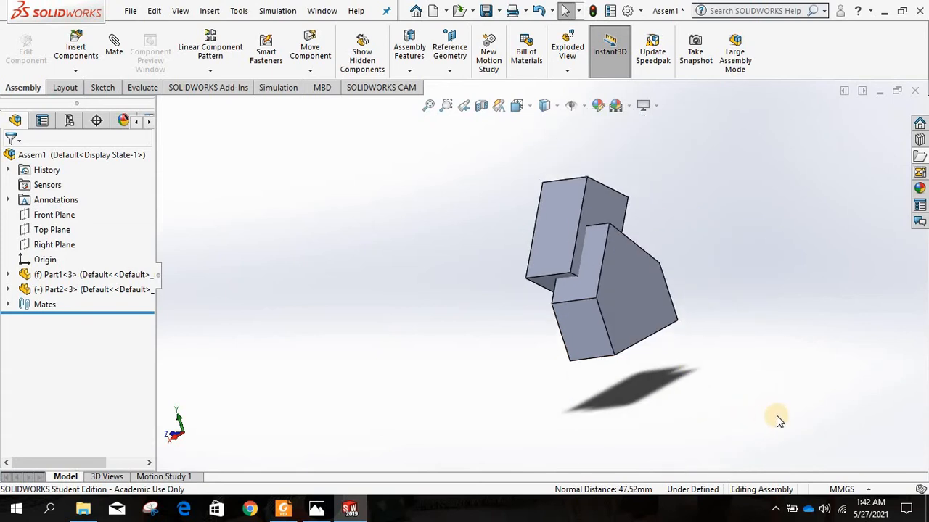
drag(795, 421, 468, 159)
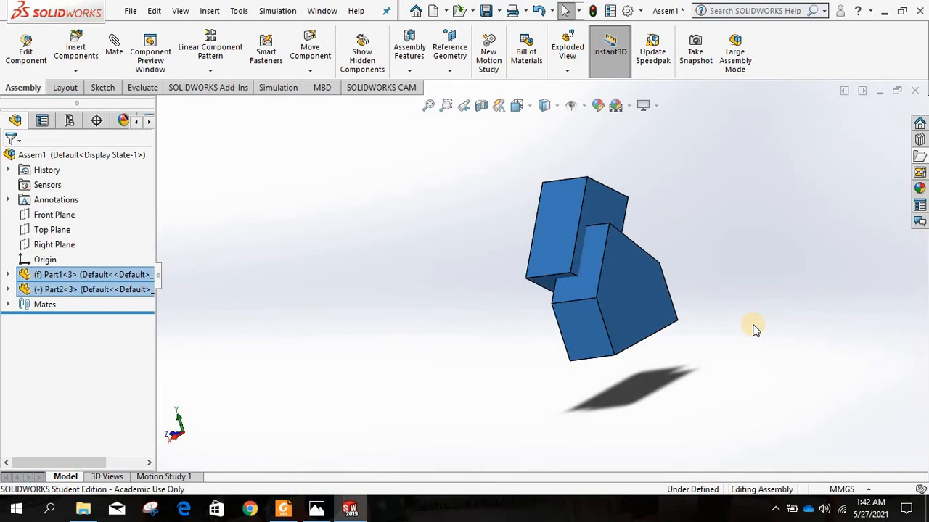
key(Delete)
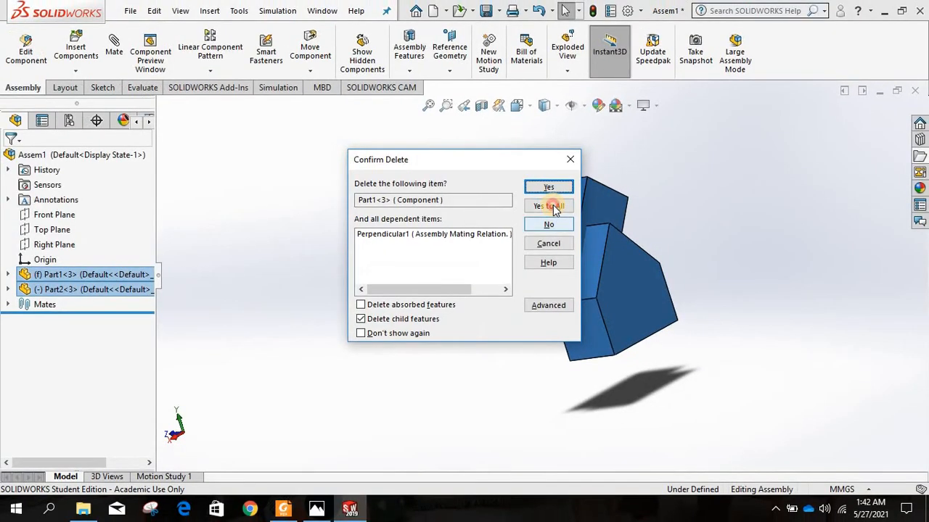
click(562, 202)
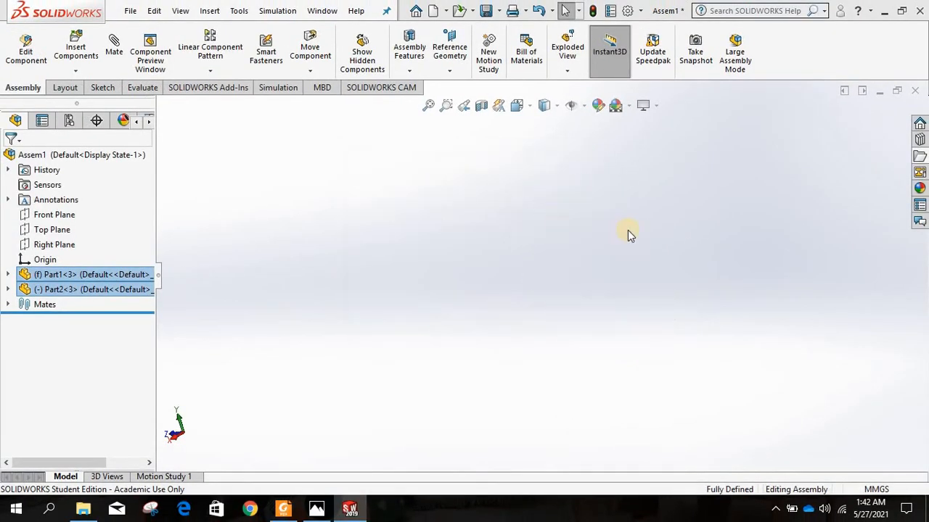
Step: Check the distance mate example in the Foxit Reader notes and insert the cylinder Part8 from the File Explorer into the SOLIDWORKS assembly
click(283, 509)
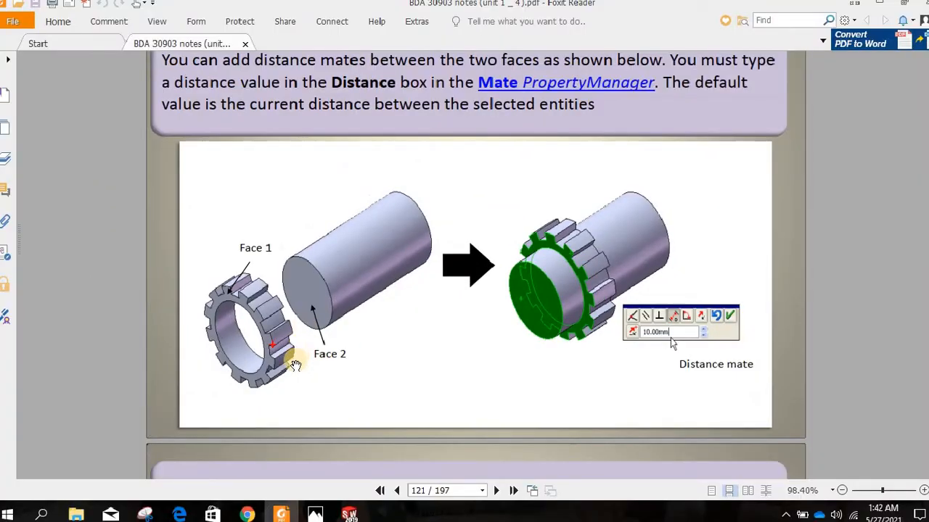
click(349, 509)
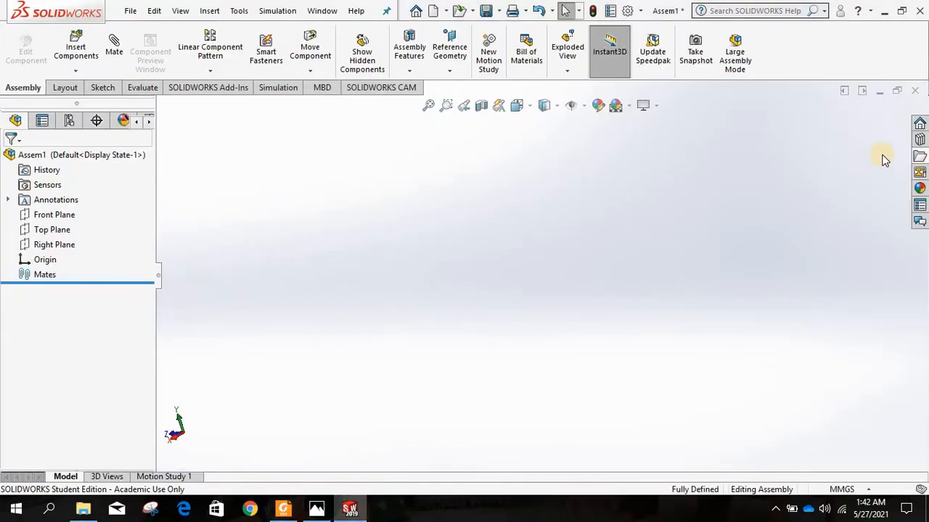
click(920, 160)
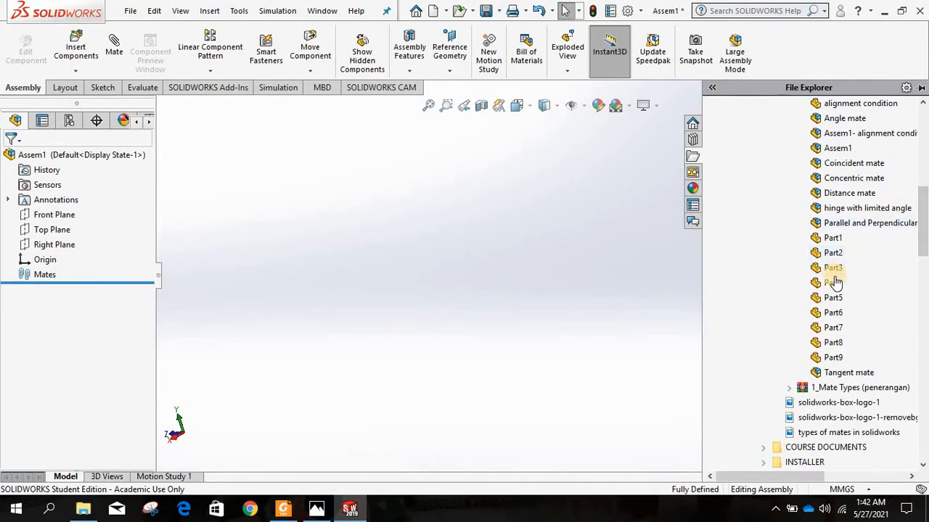
mouse_move(835, 288)
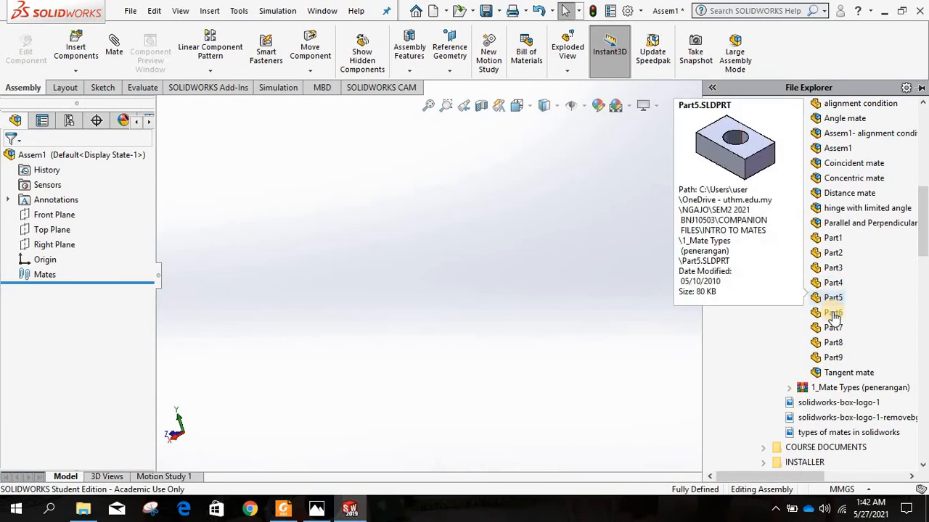
mouse_move(834, 332)
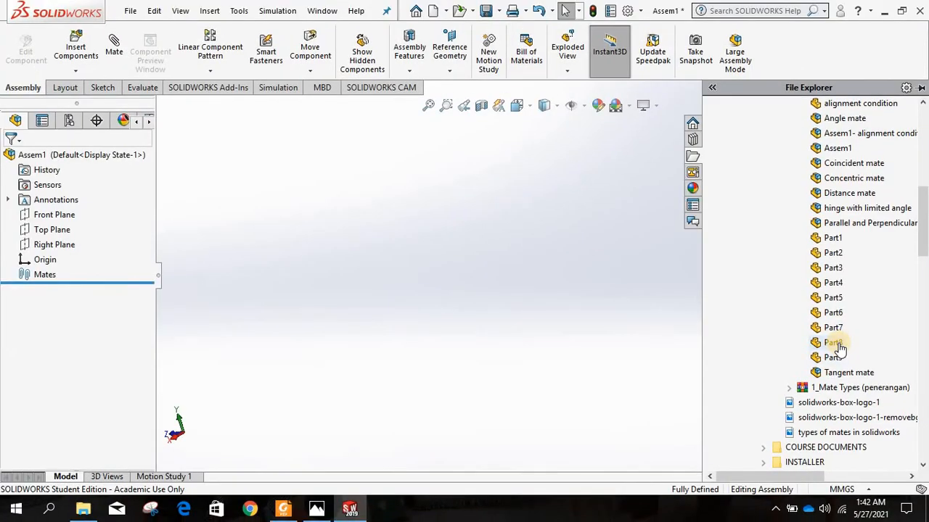
mouse_move(840, 349)
drag(834, 346, 511, 266)
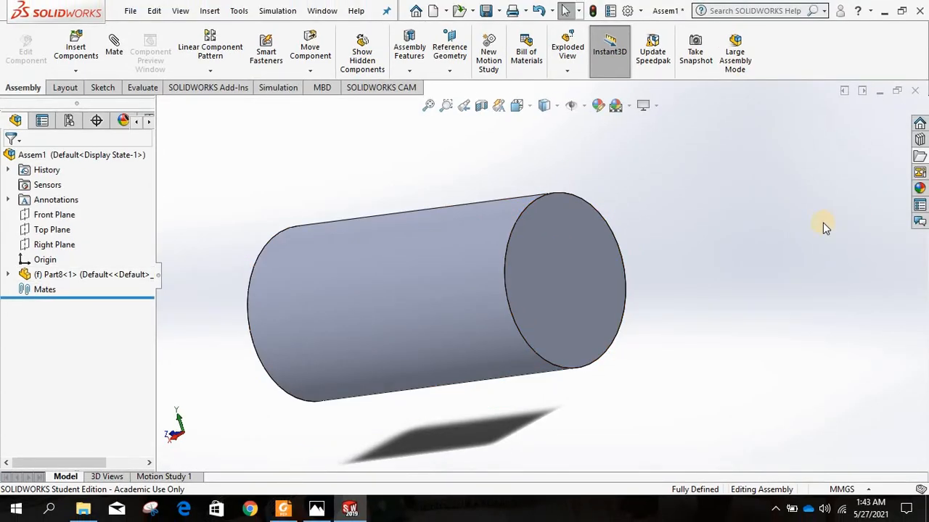
Step: Insert the toothed ring Part7 from the File Explorer into the assembly, beside the flat end of the cylinder
scroll(823, 222, up, 2)
scroll(811, 223, down, 1)
scroll(777, 233, up, 1)
click(701, 248)
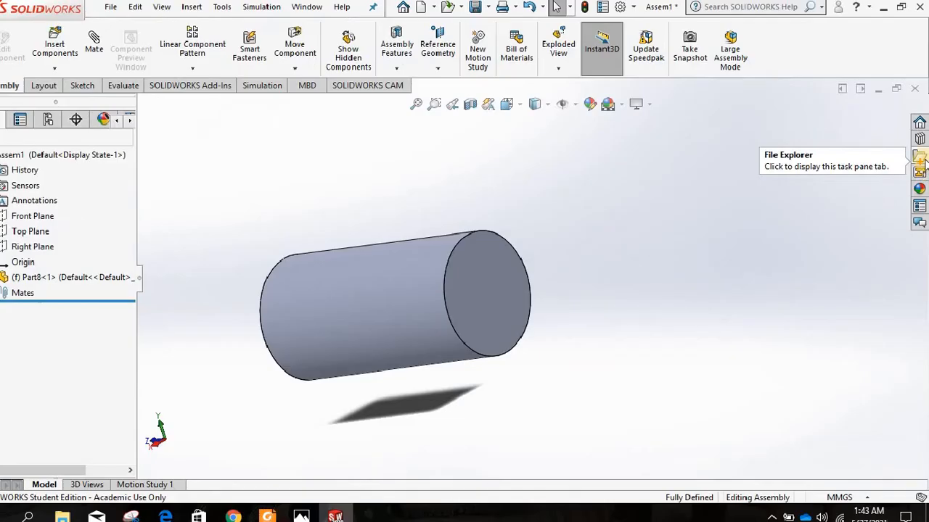
click(910, 155)
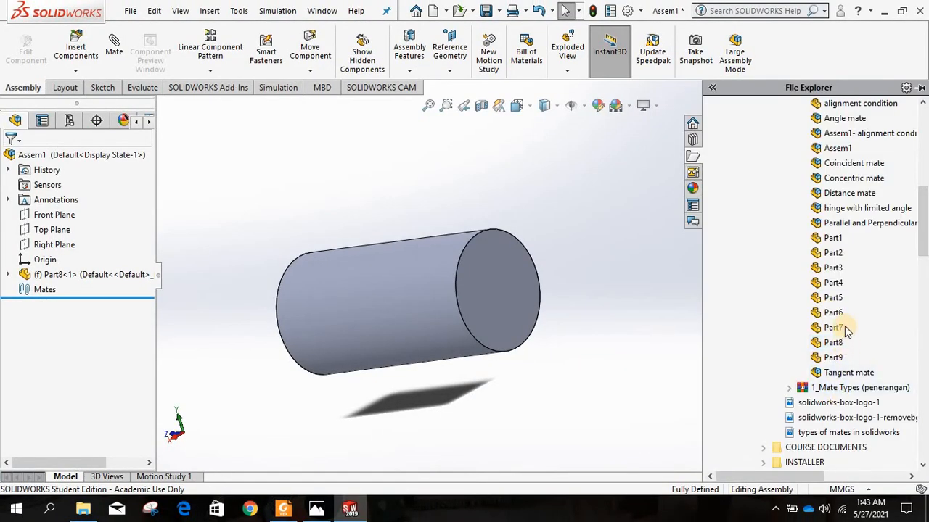
mouse_move(835, 330)
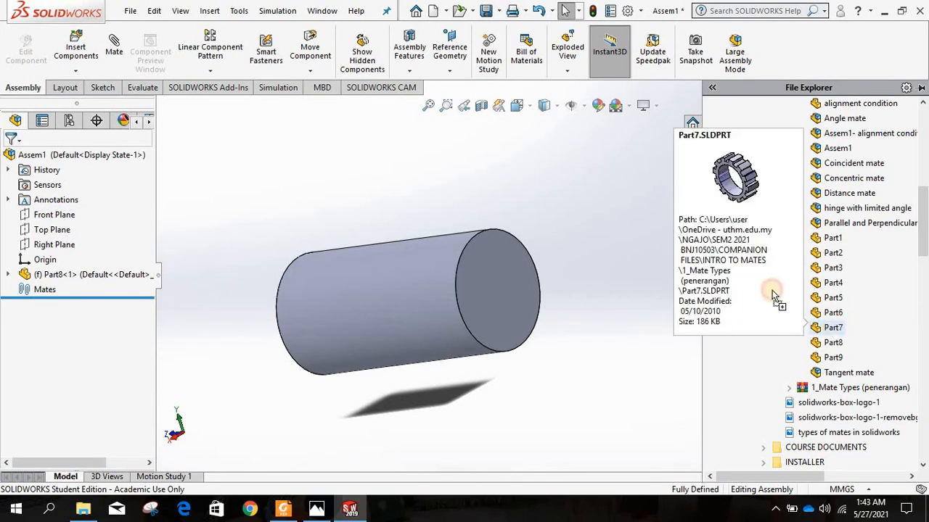
drag(772, 290, 657, 280)
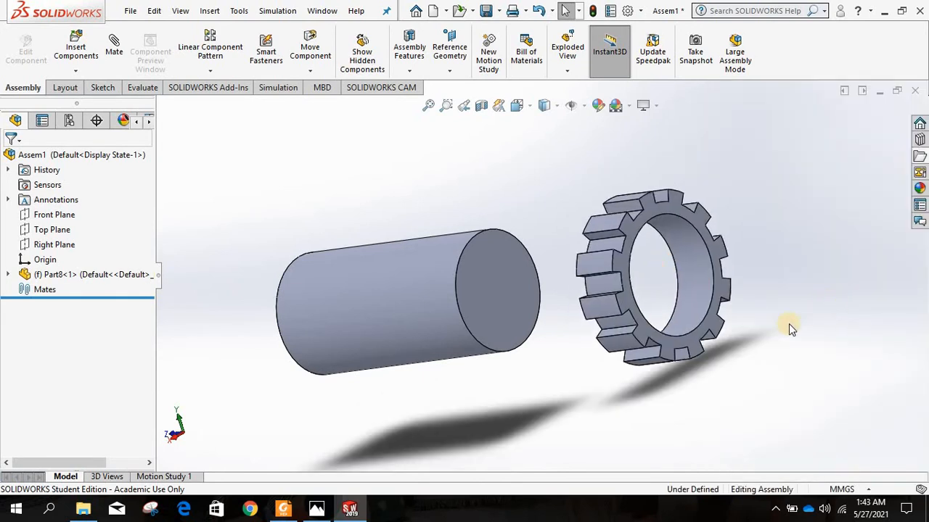
Step: Add a concentric mate between Part8's cylindrical face and the inner bore face of the toothed ring Part7
middle_drag(802, 315, 452, 373)
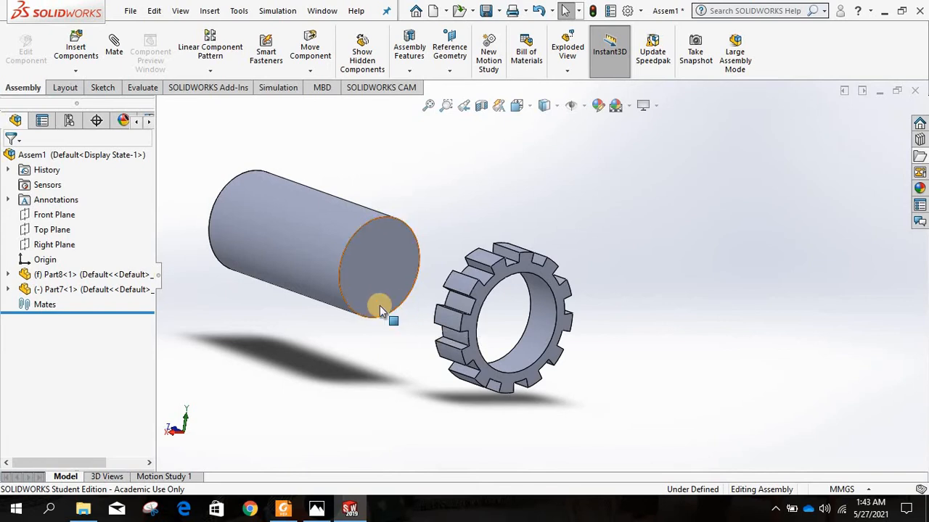
ctrl+middle_drag(476, 327, 540, 342)
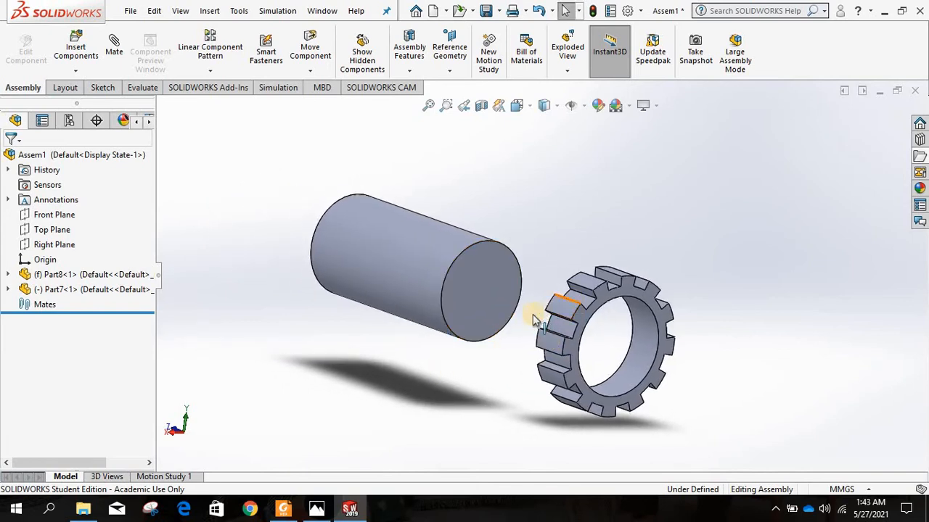
scroll(533, 319, down, 2)
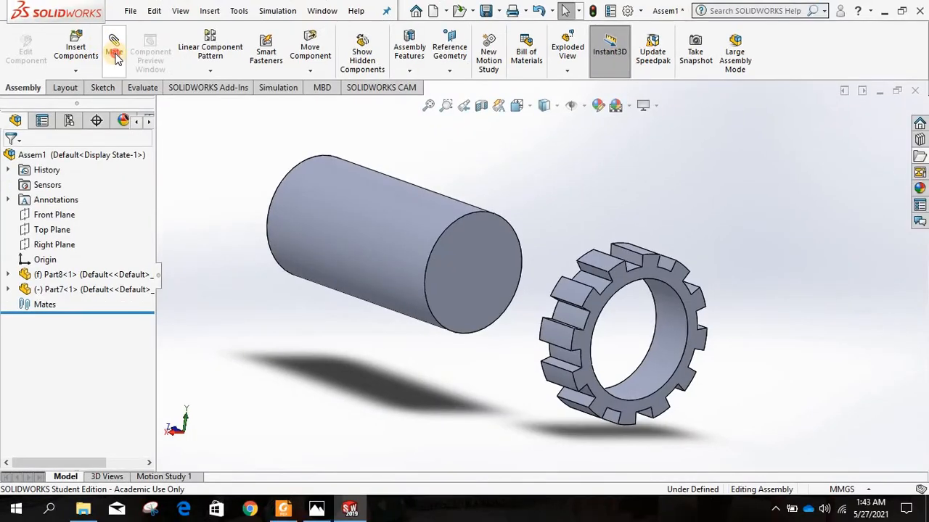
click(228, 33)
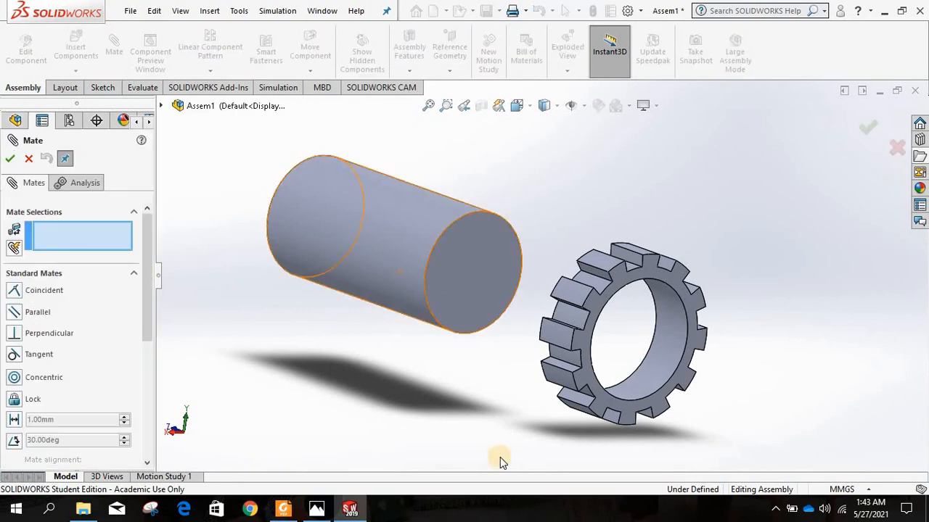
scroll(412, 249, up, 1)
scroll(426, 229, down, 1)
click(426, 231)
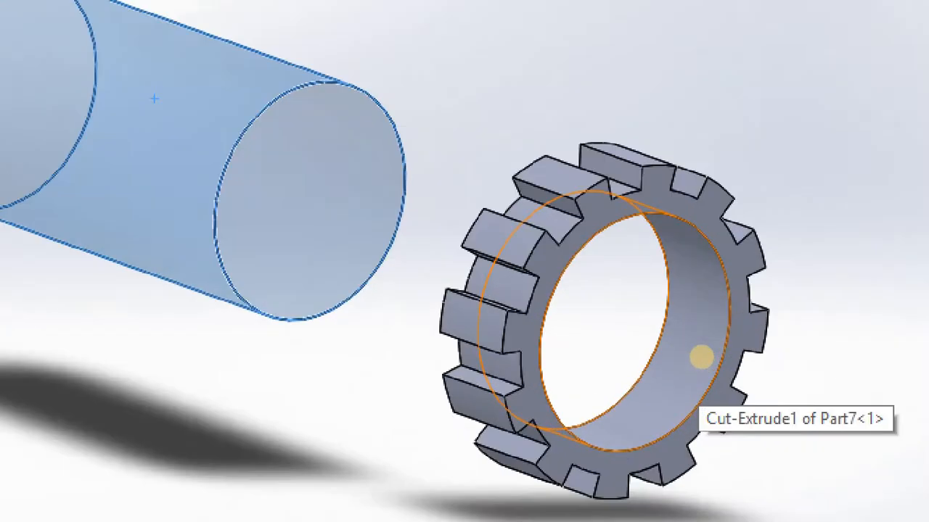
click(701, 356)
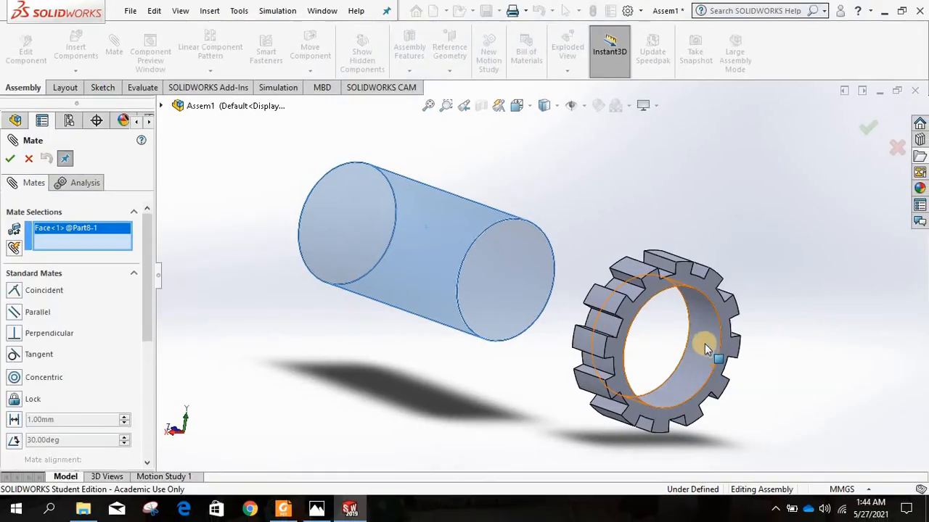
click(703, 364)
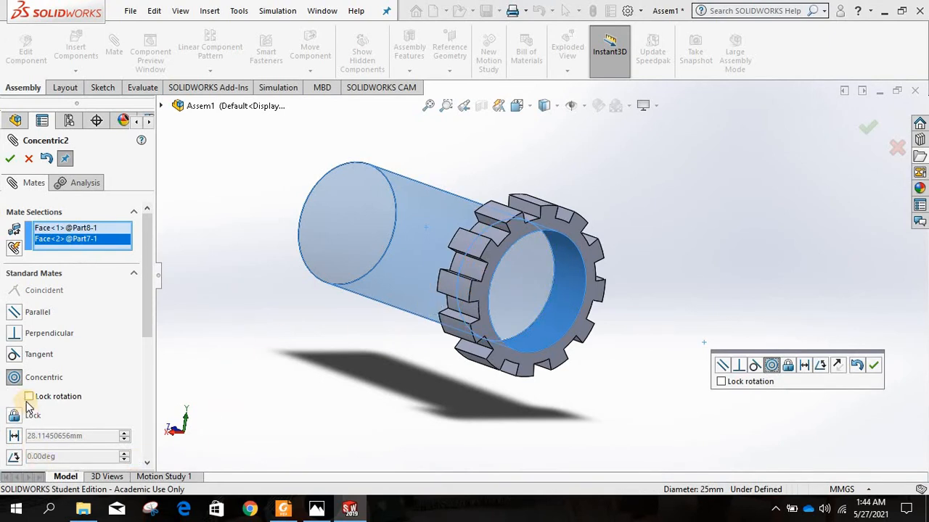
scroll(28, 406, down, 3)
scroll(56, 370, up, 3)
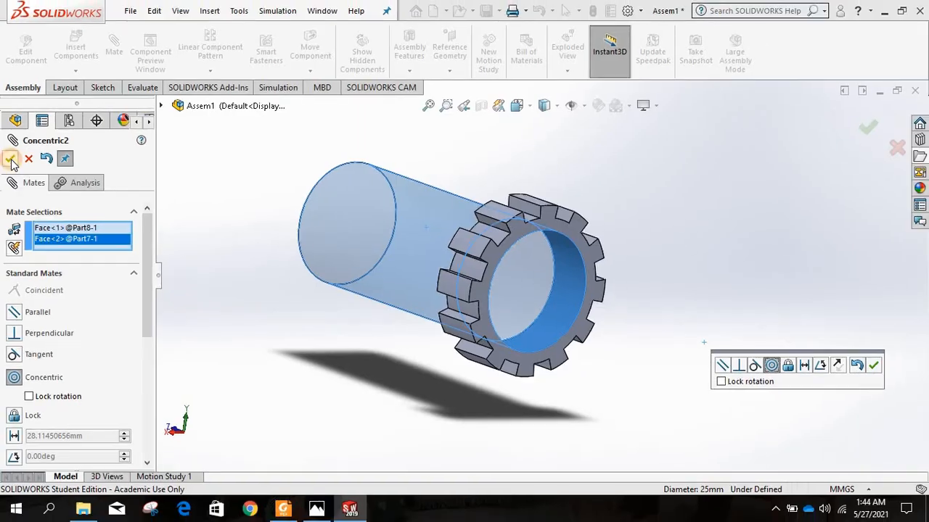
click(15, 157)
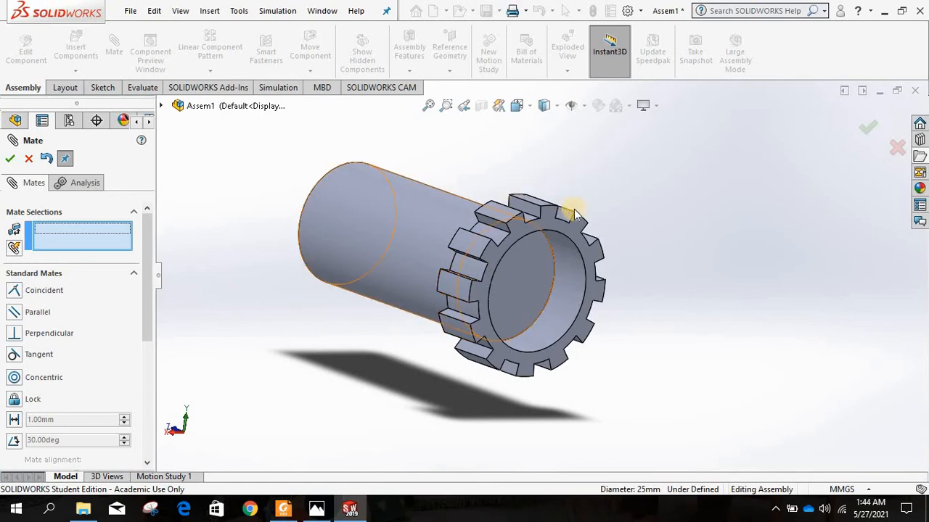
Step: Slide the toothed ring along the cylinder until the cylinder's flat end protrudes through the ring
scroll(574, 209, down, 3)
scroll(458, 256, up, 3)
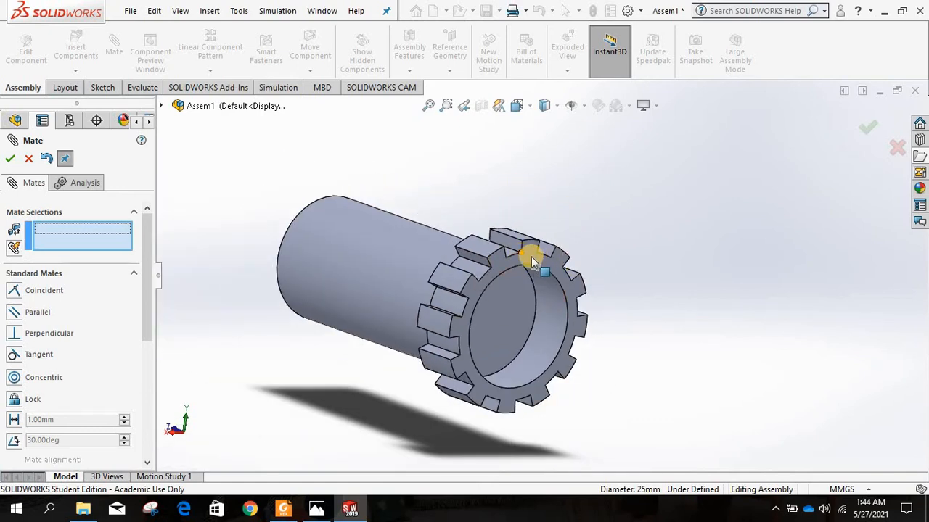
drag(530, 257, 435, 269)
scroll(514, 275, up, 3)
scroll(611, 312, down, 6)
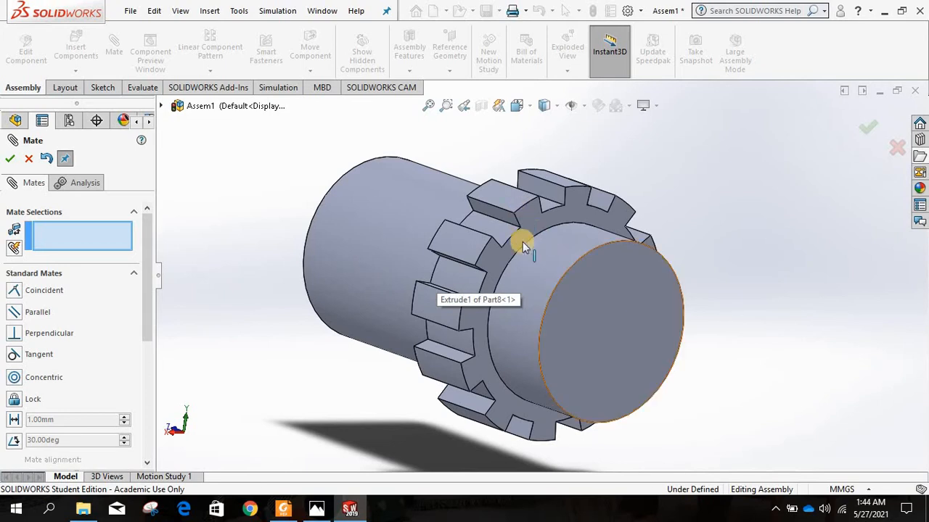
scroll(605, 263, down, 2)
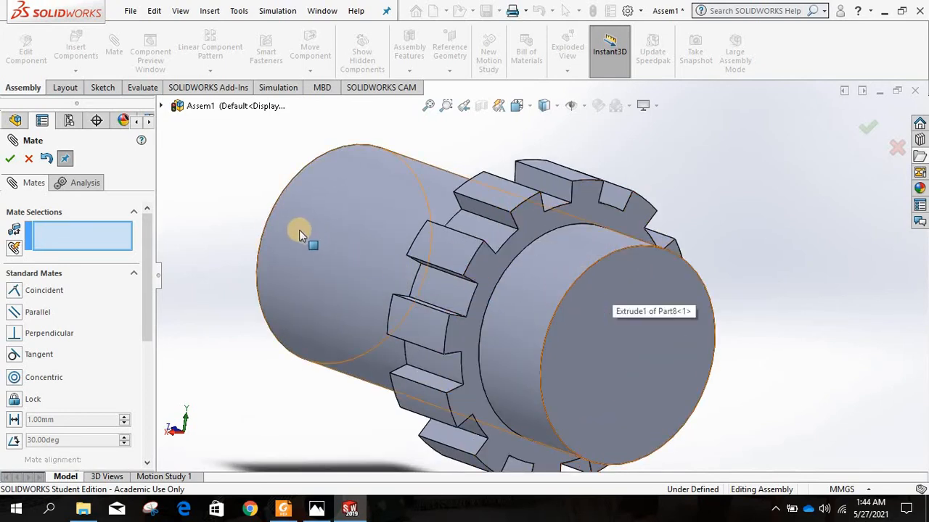
scroll(591, 238, down, 2)
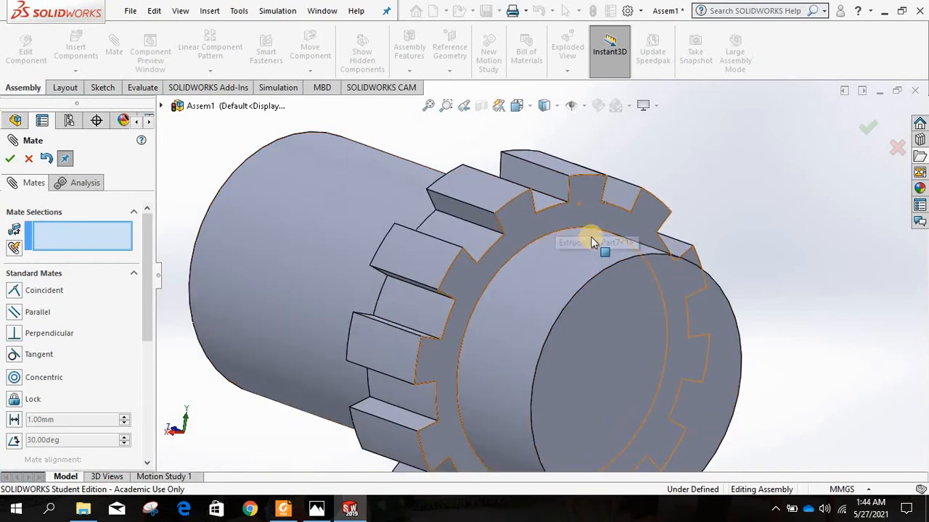
Step: Start a distance mate between the front toothed face of the ring Part7 and the flat end face of the cylinder Part8
scroll(574, 230, up, 3)
click(575, 232)
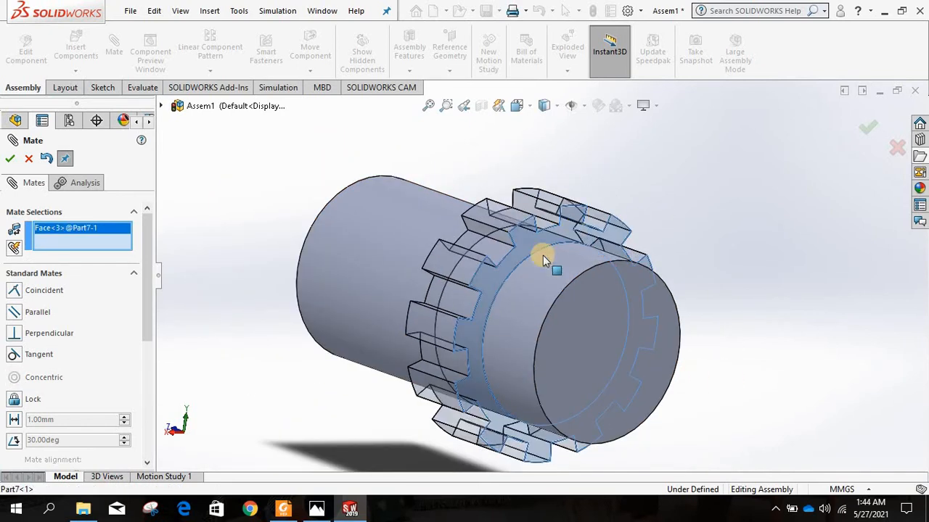
click(577, 344)
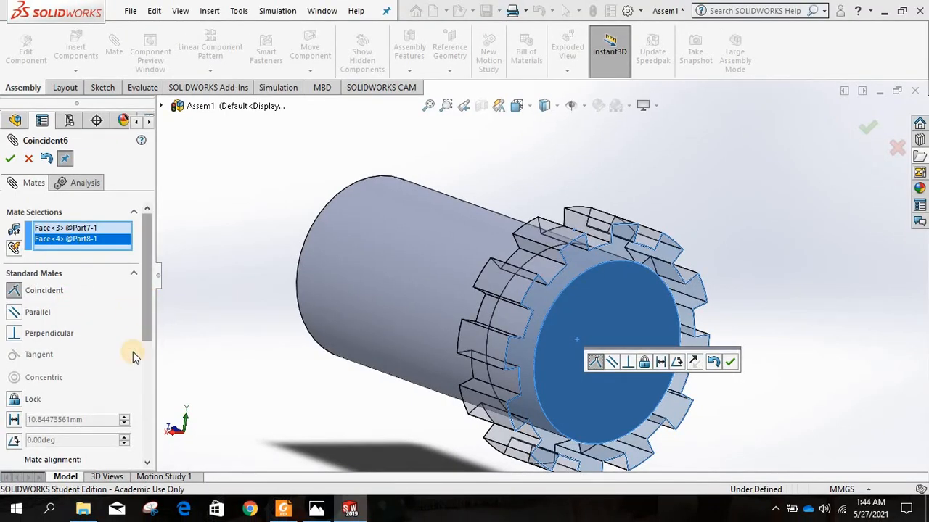
scroll(31, 332, down, 3)
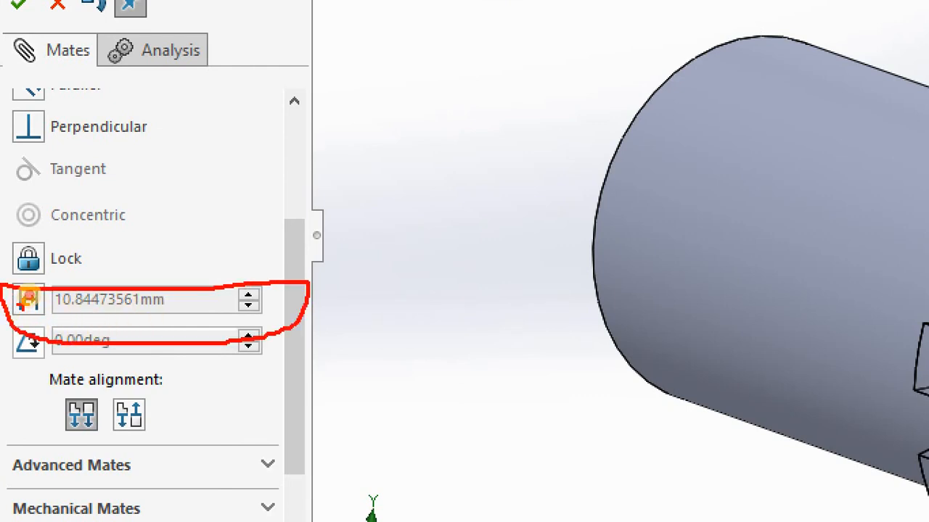
drag(23, 305, 58, 274)
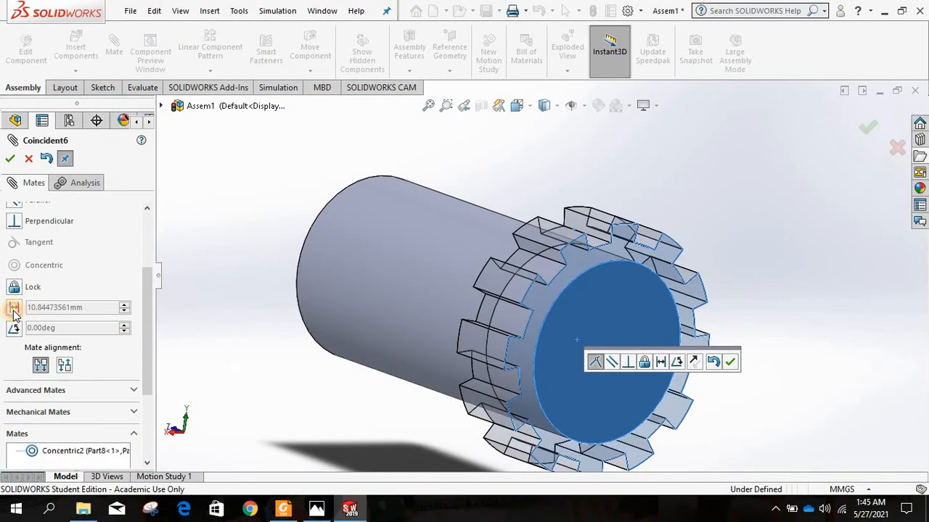
click(13, 308)
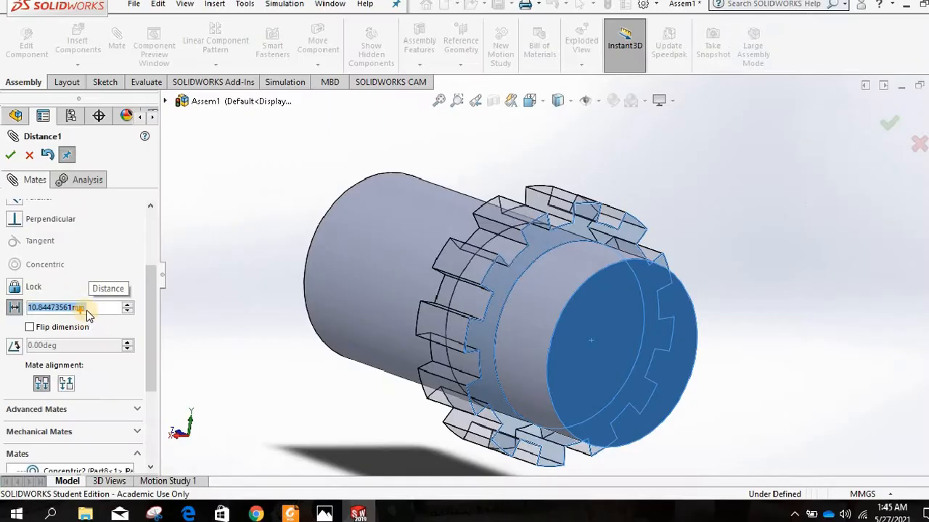
Step: Enter 15 as the mate distance between the ring face and the cylinder's end face
click(177, 309)
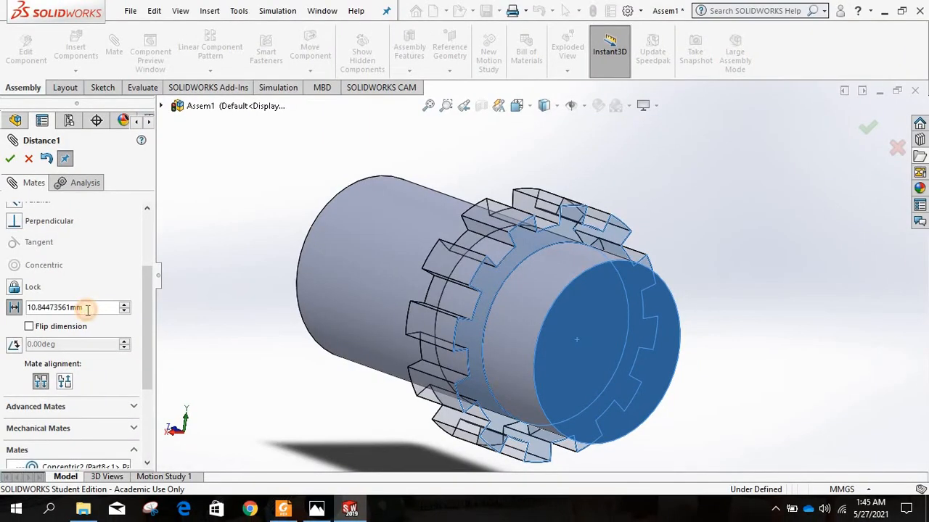
drag(43, 308, 13, 308)
text(1)
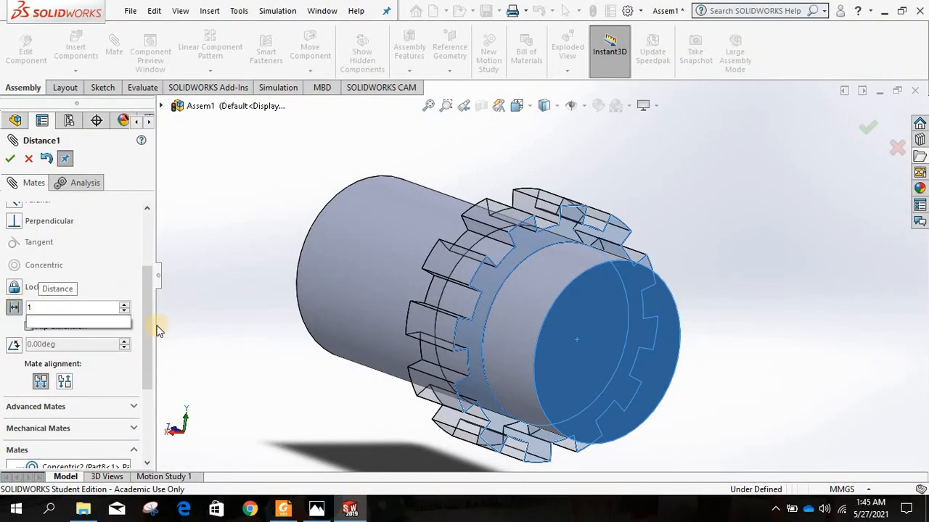
text(54)
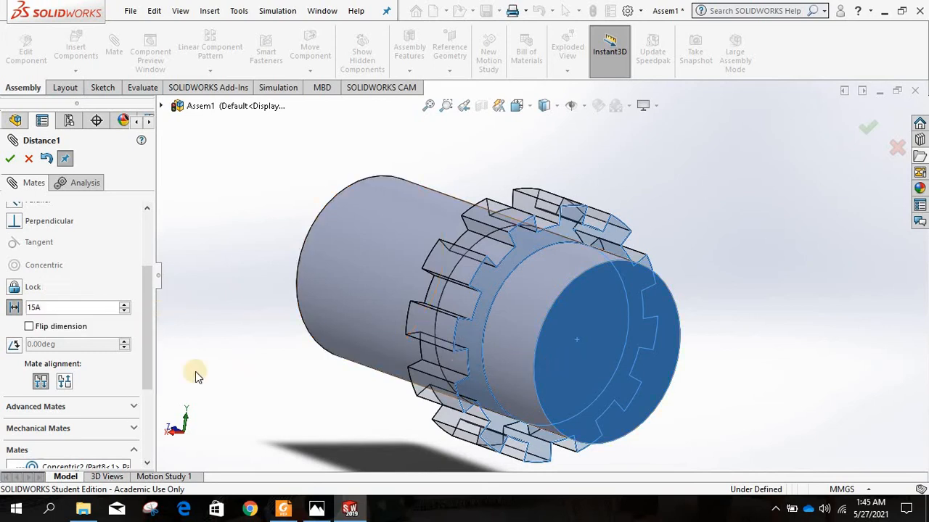
key(BackSpace)
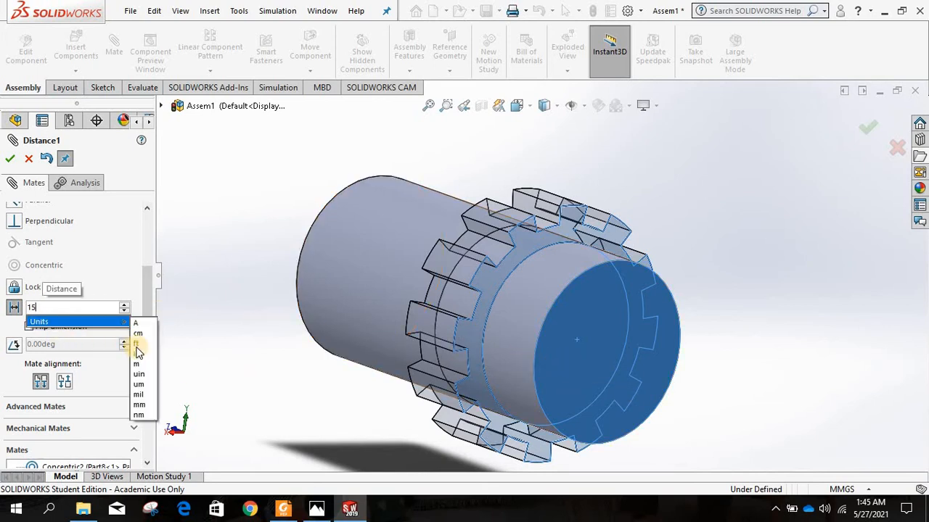
click(137, 345)
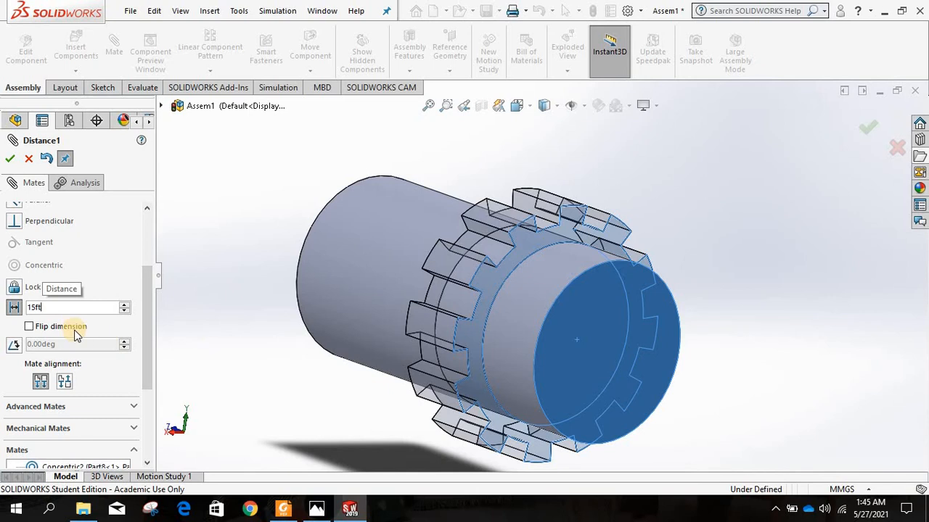
key(BackSpace)
key(BackSpace)
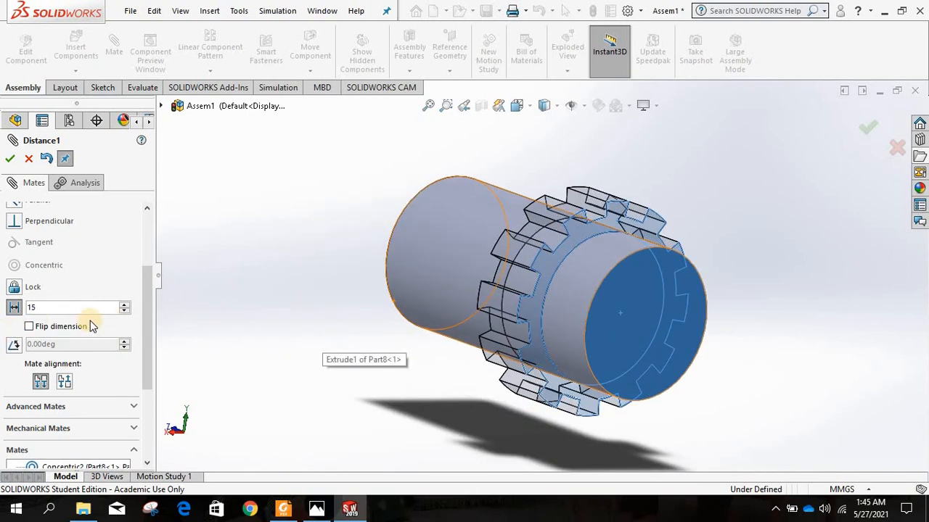
Step: Set the mate distance to 20 mm, preview the flipped dimension, and accept the distance mate with the flip off
click(18, 306)
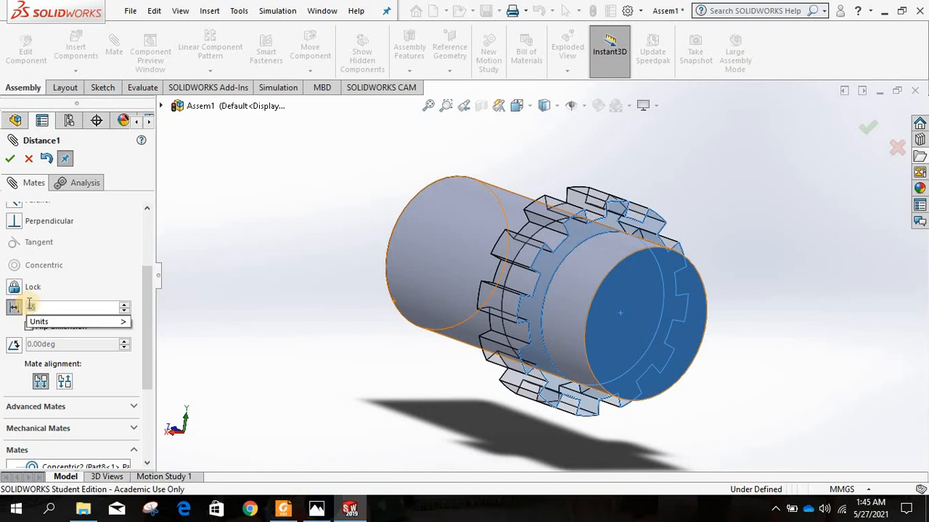
text(20)
key(Return)
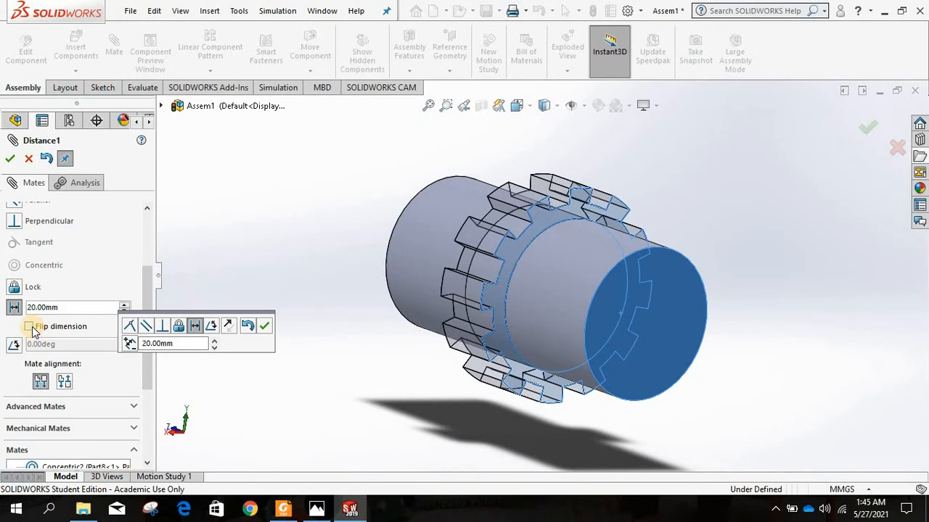
click(29, 327)
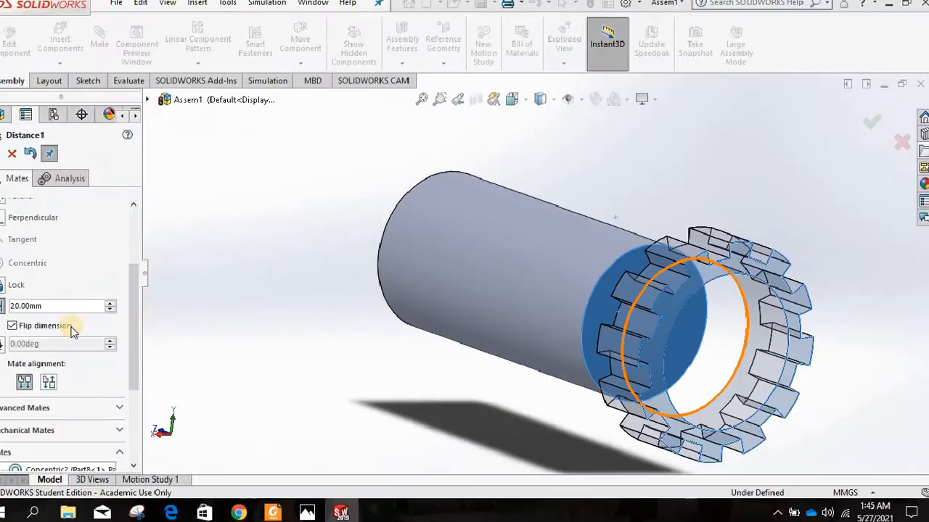
click(12, 325)
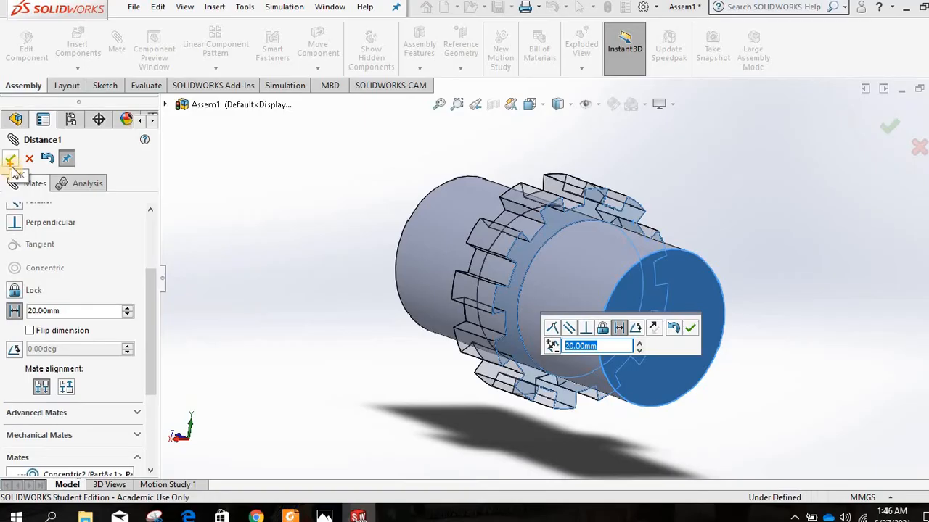
click(19, 161)
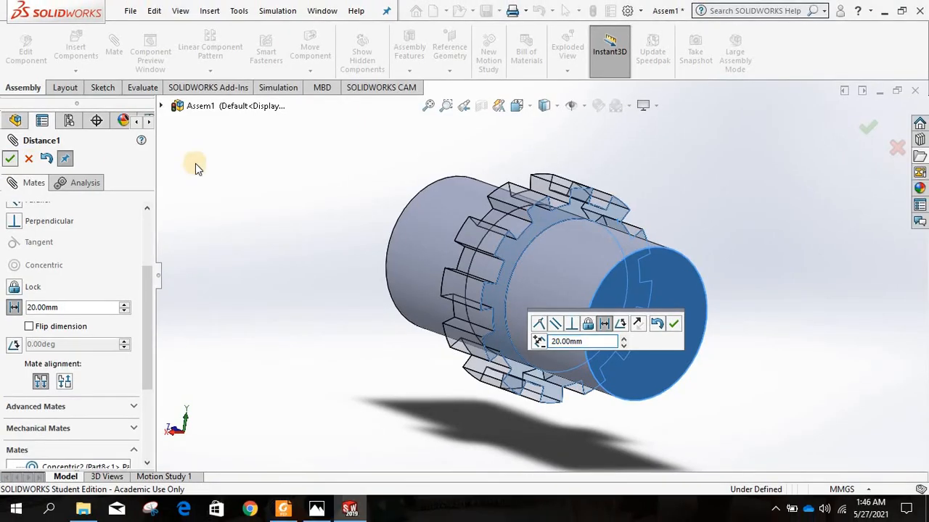
click(10, 159)
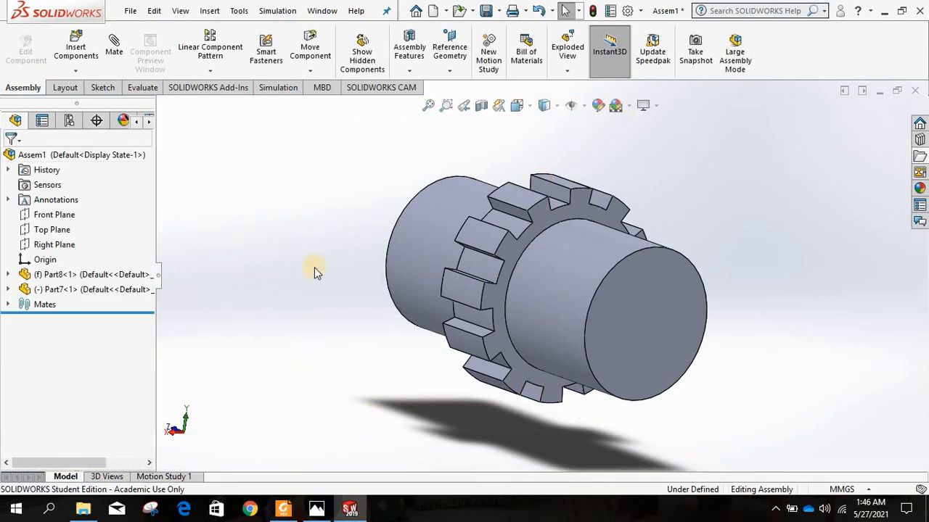
Step: Test the ring's remaining movement by turning it around the cylinder in both directions
right_drag(304, 251, 366, 291)
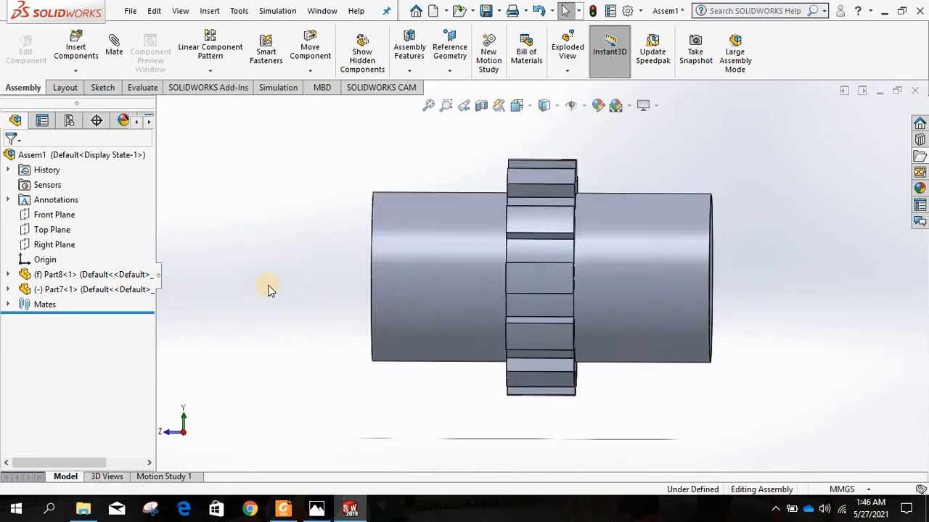
middle_drag(431, 343, 396, 390)
scroll(399, 391, down, 1)
drag(485, 276, 441, 373)
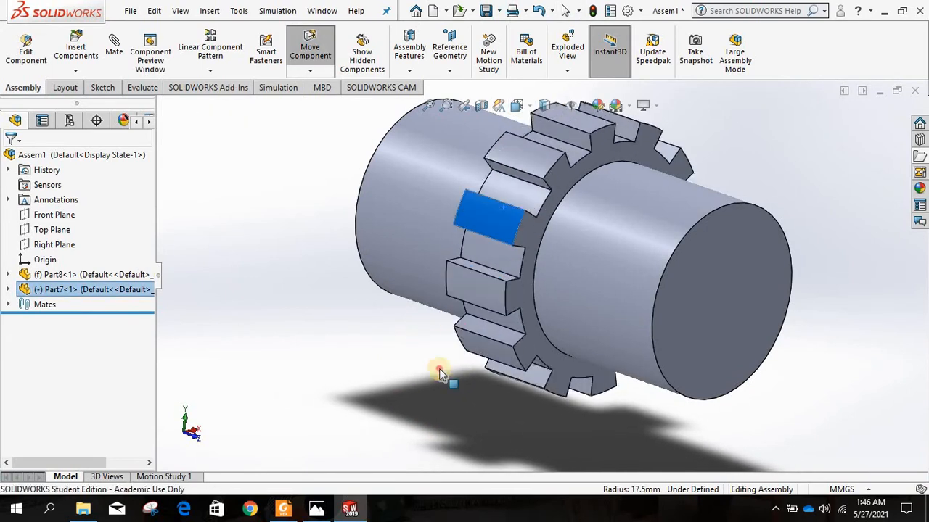
drag(553, 242, 534, 166)
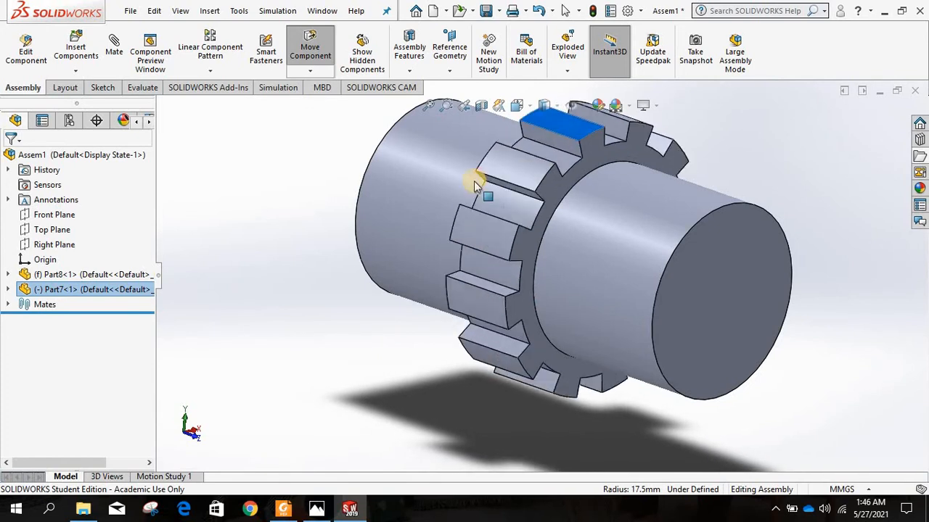
mouse_move(518, 231)
mouse_down()
mouse_move(529, 239)
mouse_move(369, 244)
mouse_move(529, 303)
mouse_move(474, 357)
mouse_move(514, 216)
mouse_up()
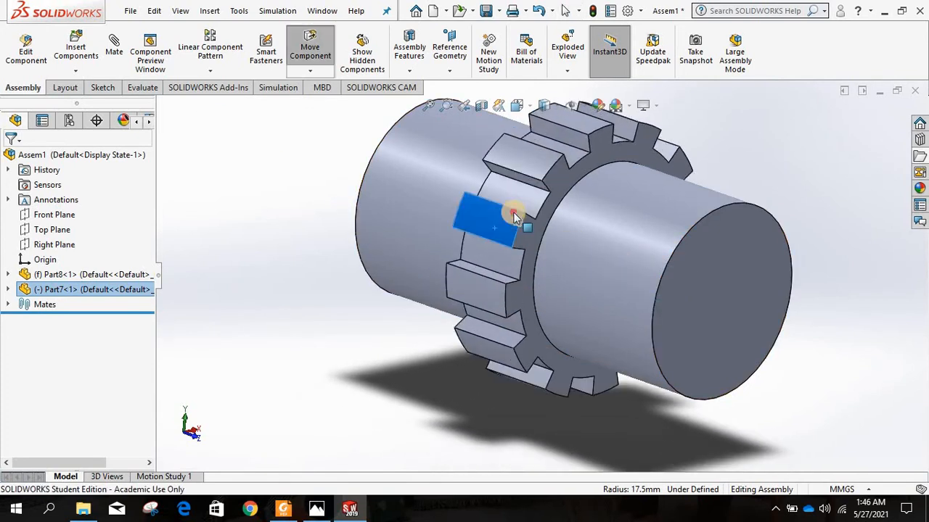
middle_drag(276, 311, 332, 511)
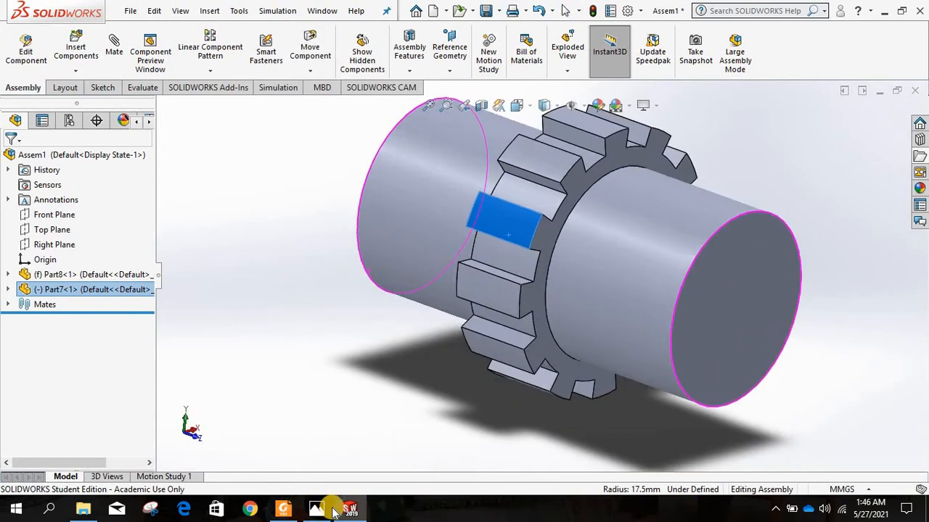
Step: Switch to the notes in Foxit Reader and read the angle mate example with the hinge on page 122
click(283, 510)
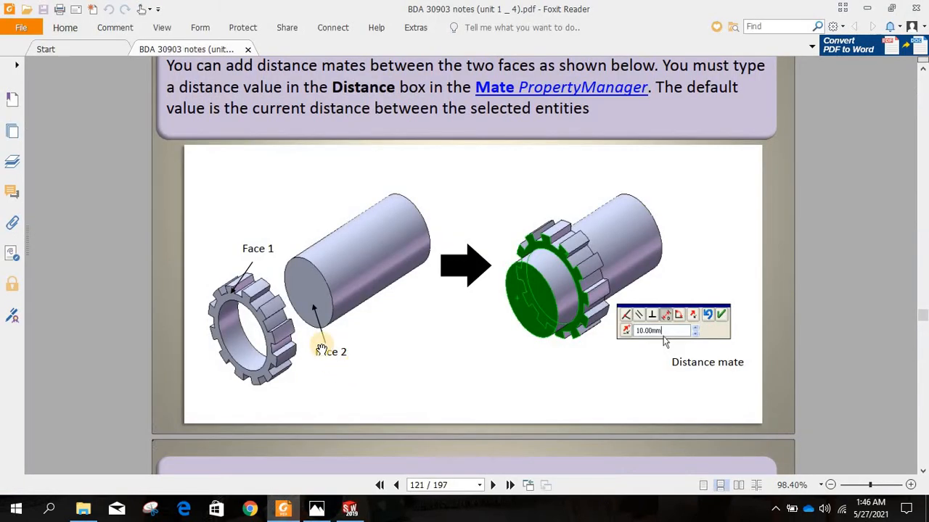
scroll(321, 349, down, 5)
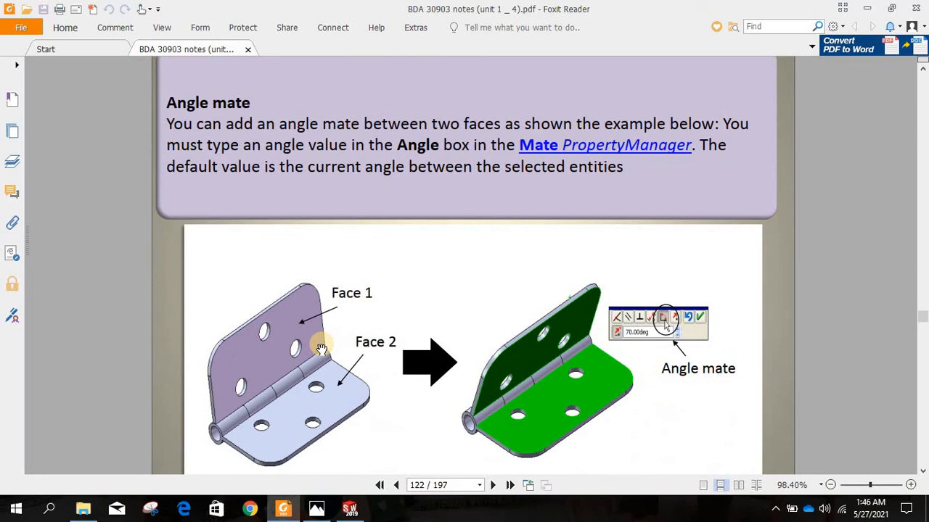
scroll(321, 349, down, 1)
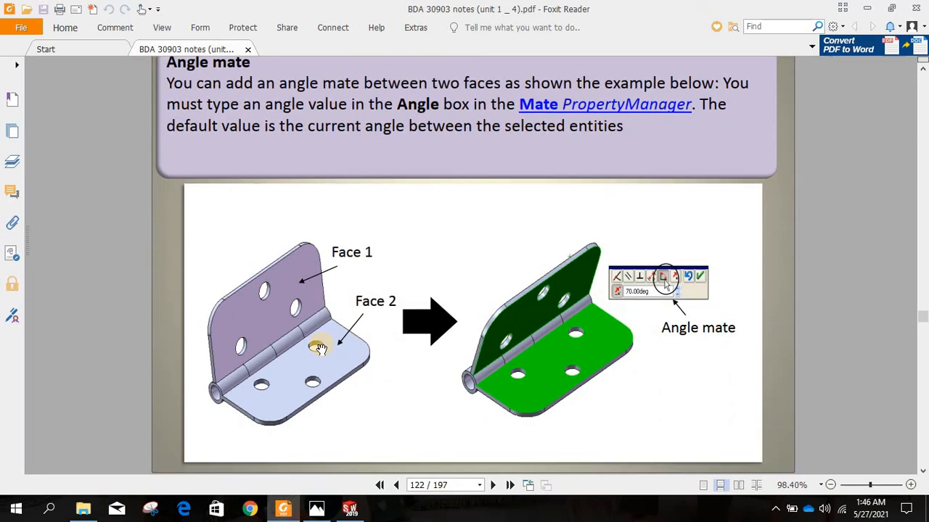
scroll(321, 349, up, 1)
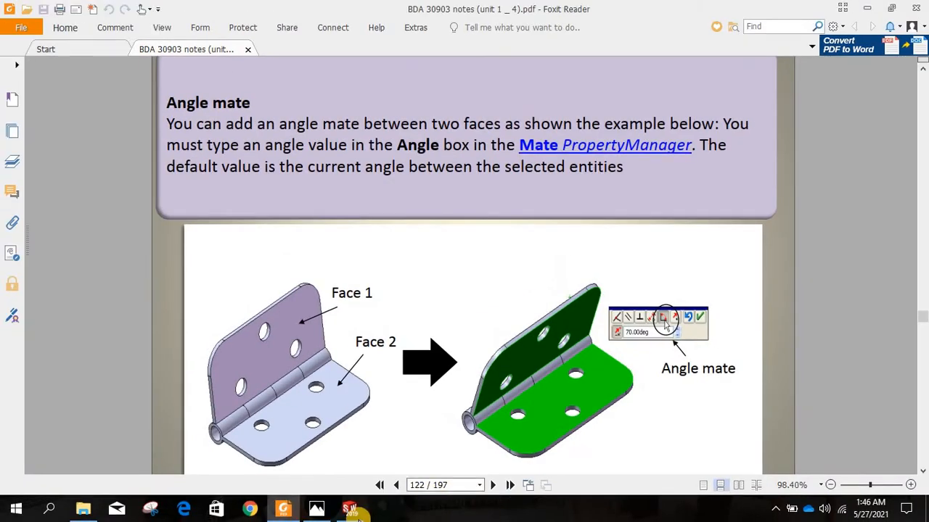
Step: Switch back to SOLIDWORKS and delete the cylinder Part8 and the toothed ring Part7 together with their mates
click(349, 510)
scroll(552, 352, up, 3)
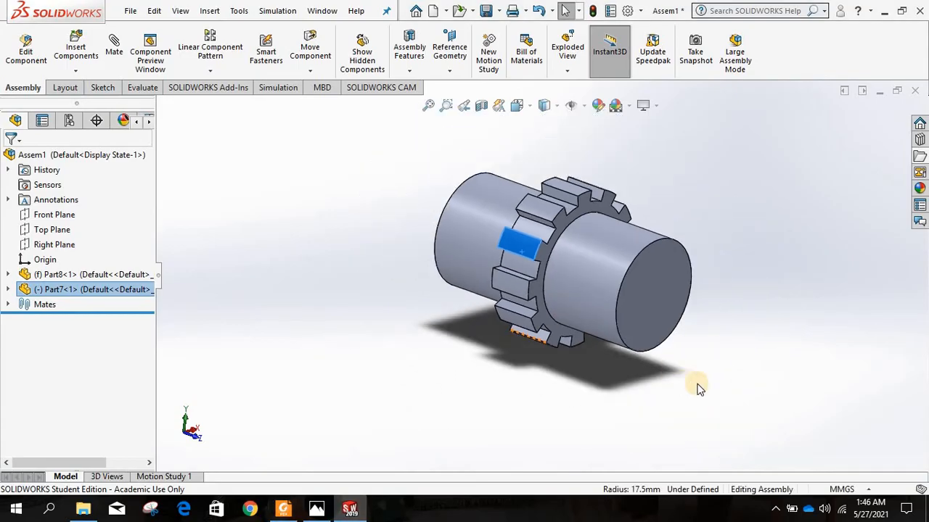
drag(795, 441, 364, 138)
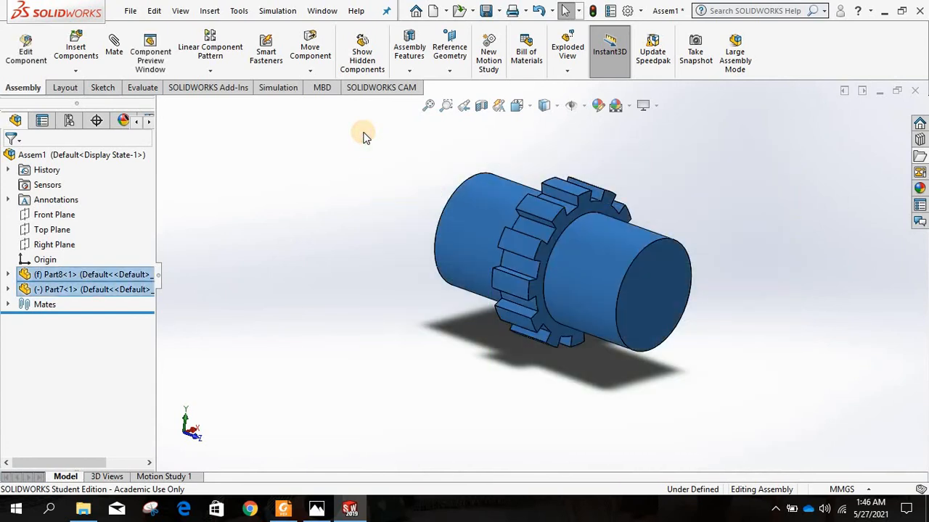
key(Delete)
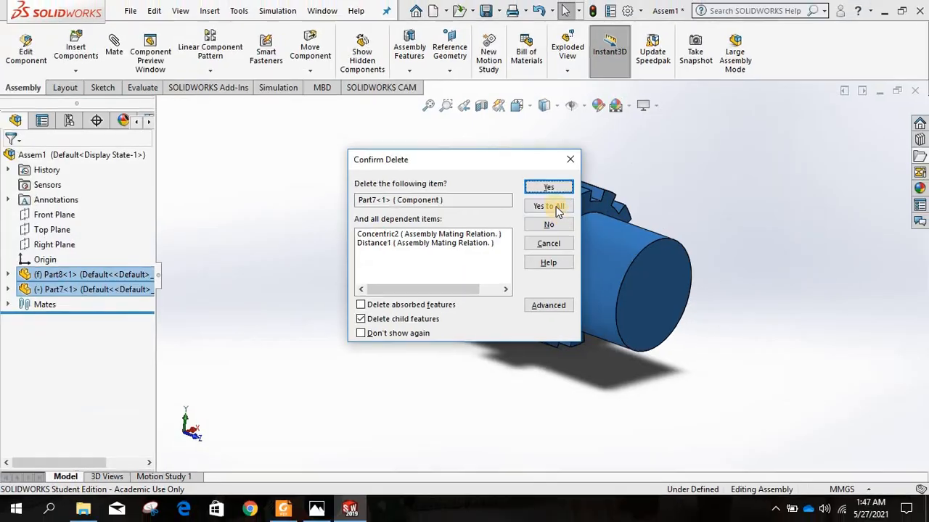
click(557, 206)
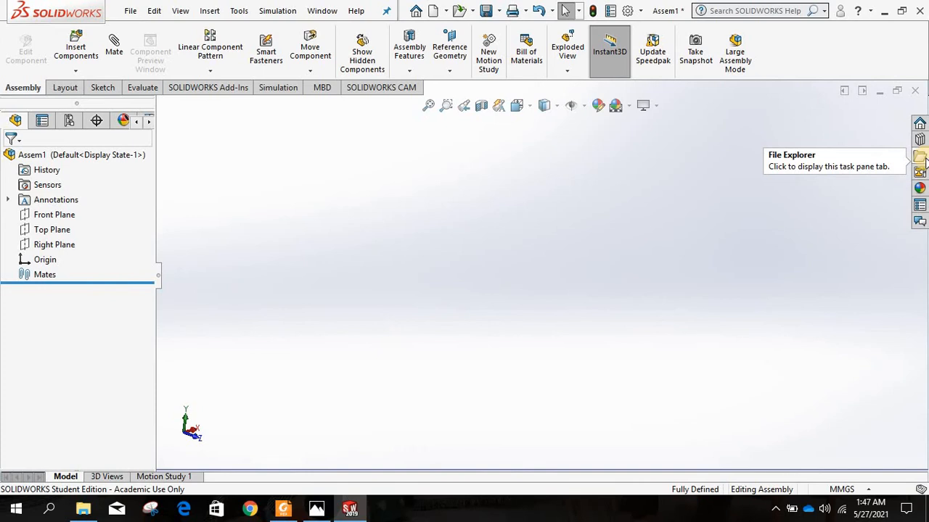
Step: Insert the hinge leaf Part9 from the File Explorer into the assembly and compare it with the angle mate figure in the Foxit Reader notes
click(919, 157)
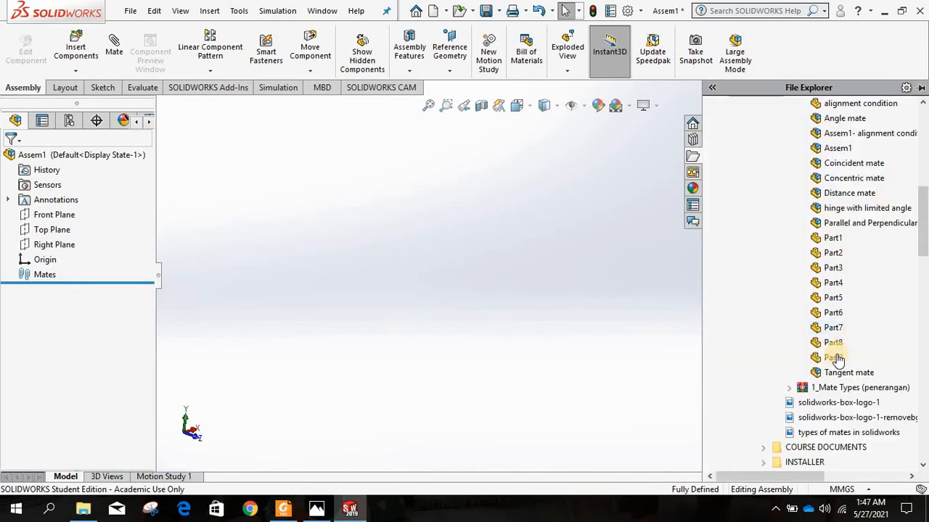
mouse_move(836, 360)
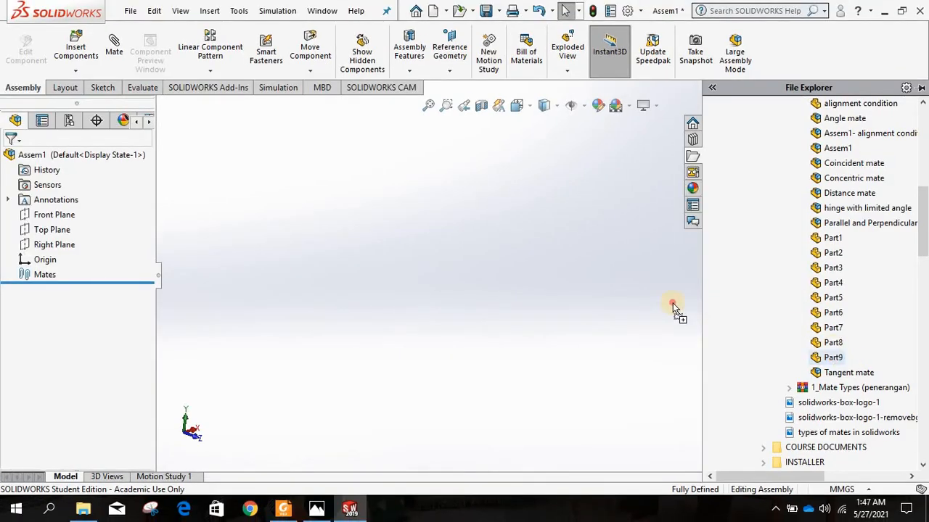
drag(672, 302, 405, 296)
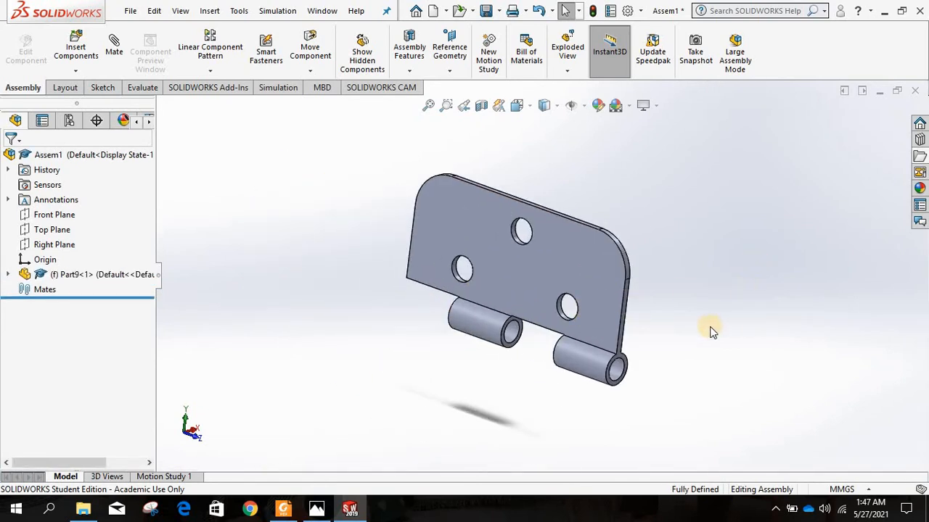
click(287, 511)
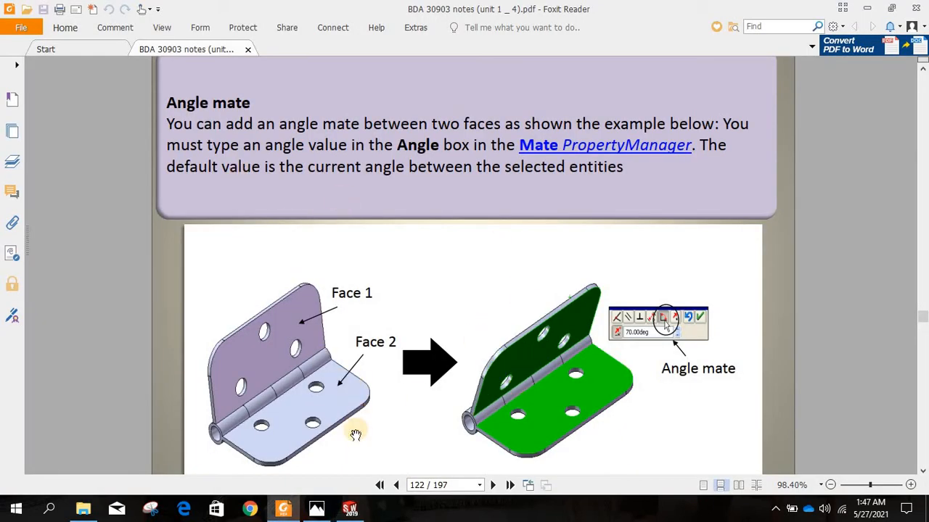
click(351, 511)
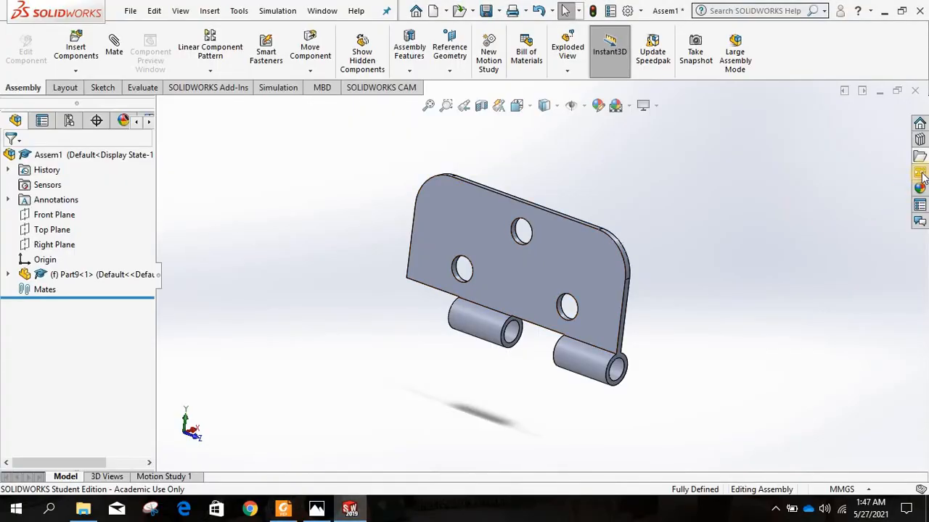
Step: Copy the hinge leaf Part9 within the assembly, placing the second instance beside the original
scroll(733, 279, up, 2)
scroll(734, 279, down, 1)
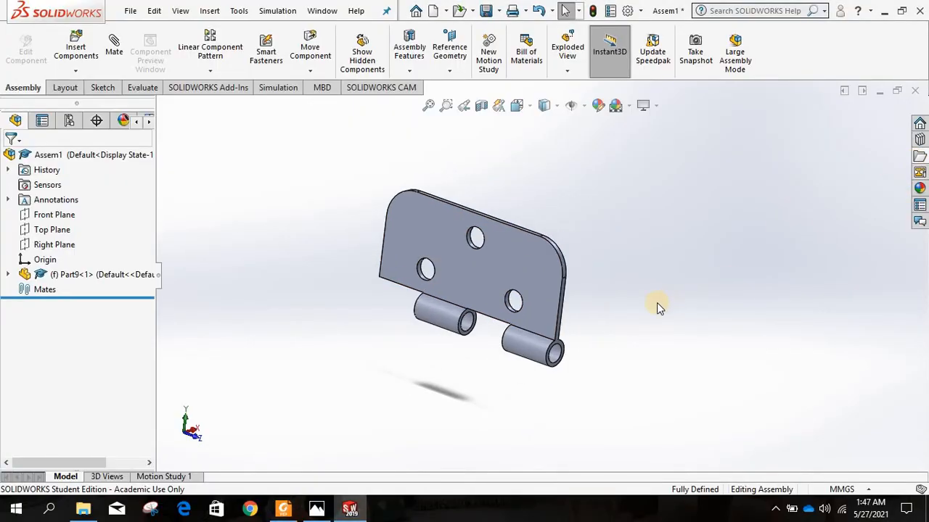
scroll(656, 302, down, 1)
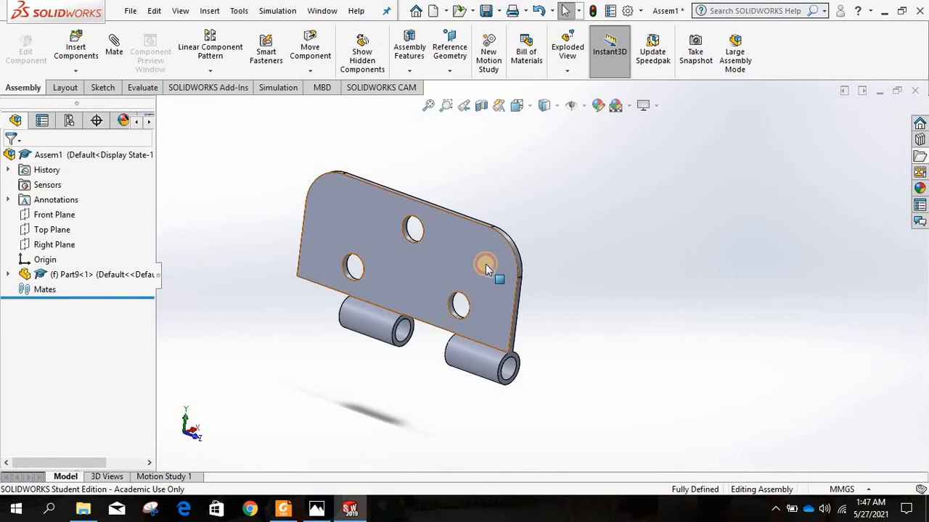
ctrl+drag(485, 265, 696, 292)
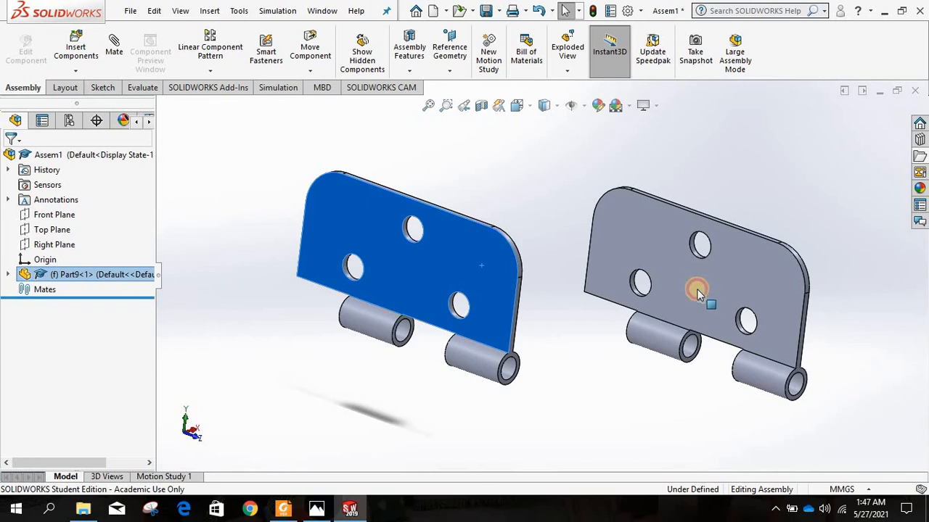
ctrl+drag(696, 292, 691, 289)
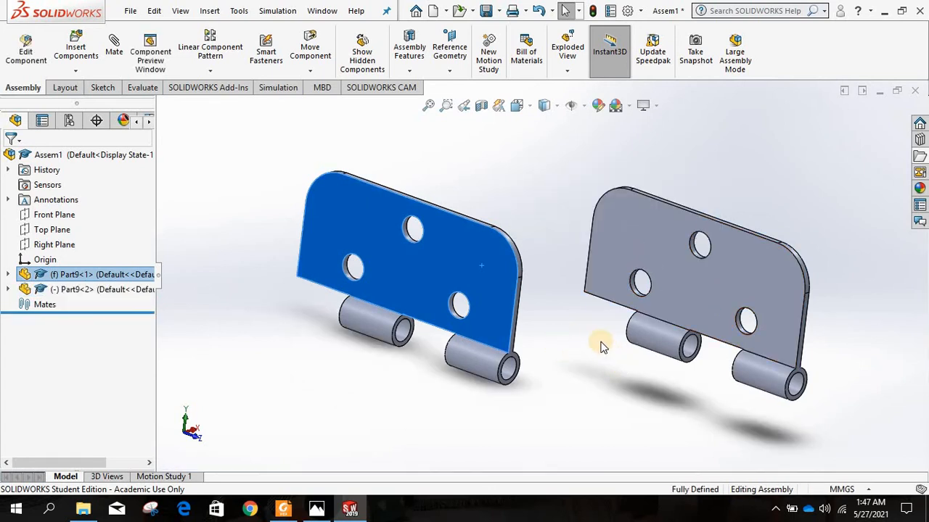
scroll(571, 352, up, 2)
scroll(562, 356, down, 1)
click(553, 356)
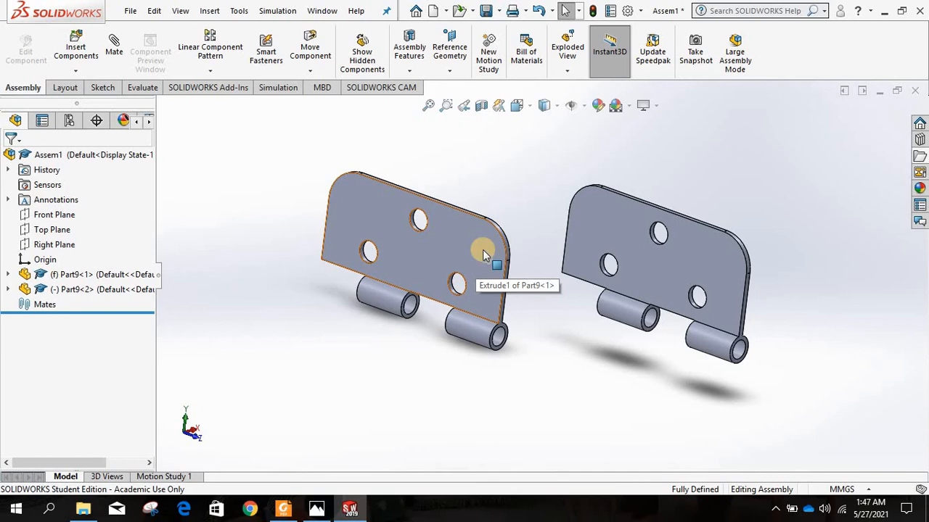
Step: Make a third copy of the hinge leaf Part9 to repeat the copying method
ctrl+drag(484, 254, 569, 428)
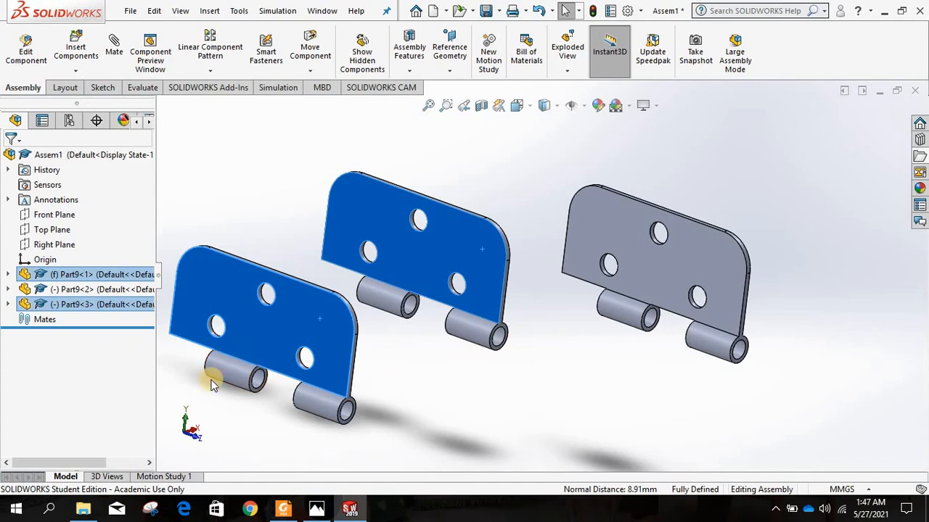
click(415, 340)
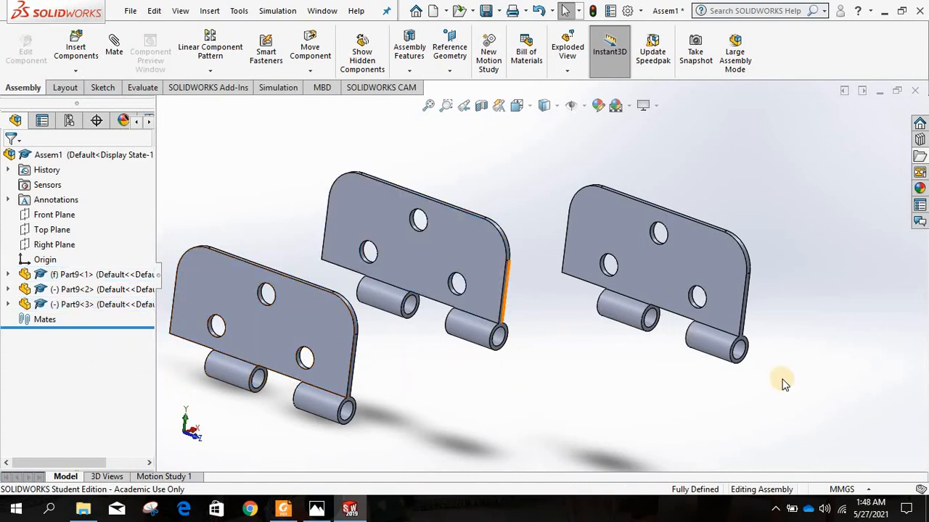
drag(795, 405, 534, 138)
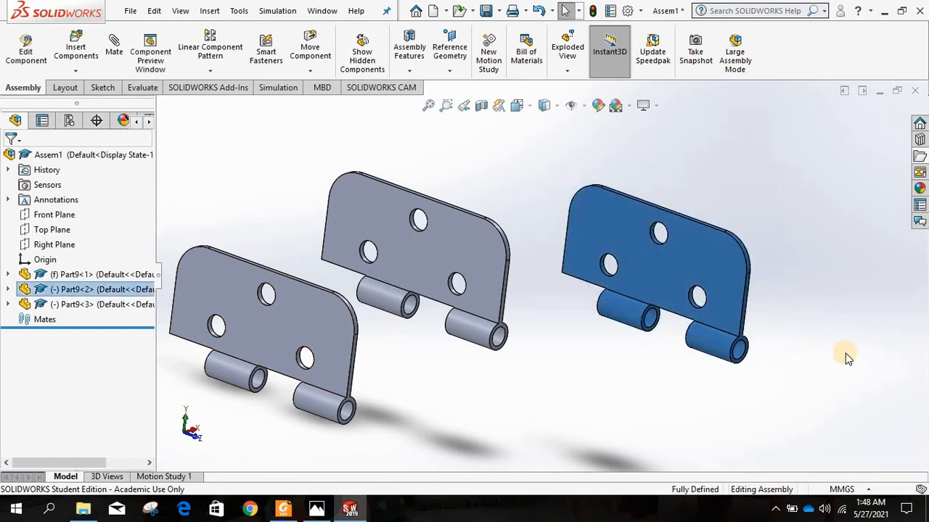
Step: Delete the extra hinge leaf copy Part9<3> from the assembly
click(63, 320)
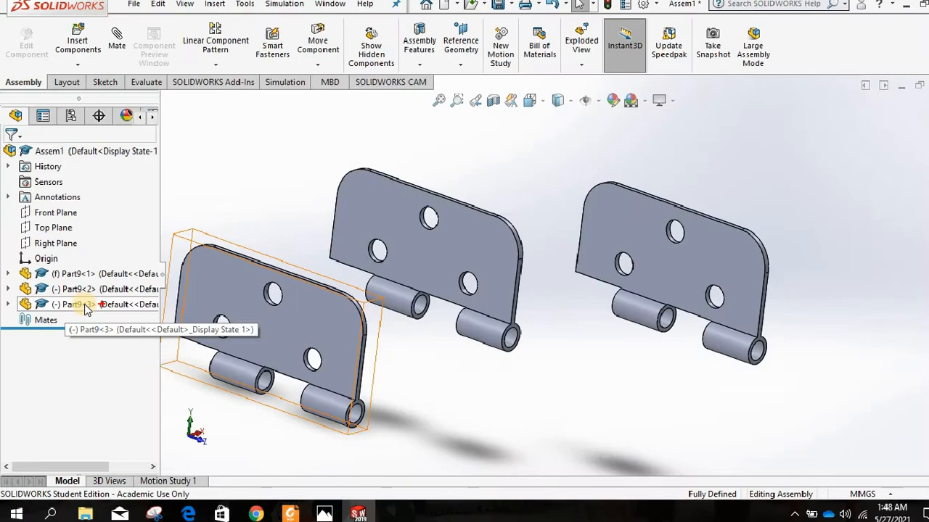
click(105, 316)
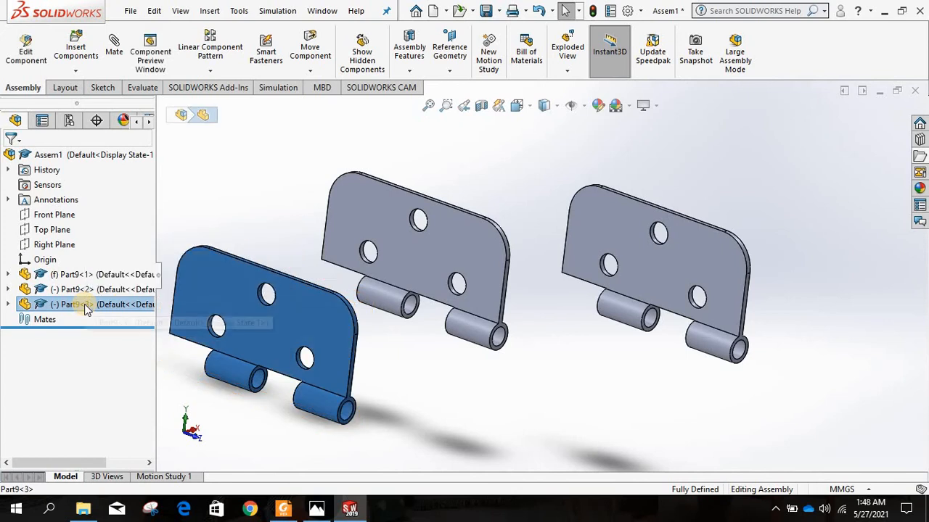
right_click(85, 309)
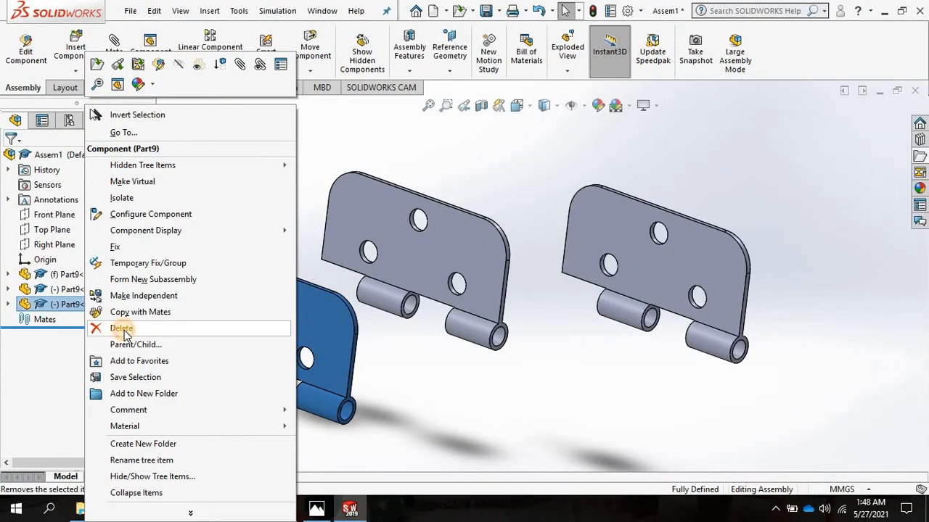
click(149, 333)
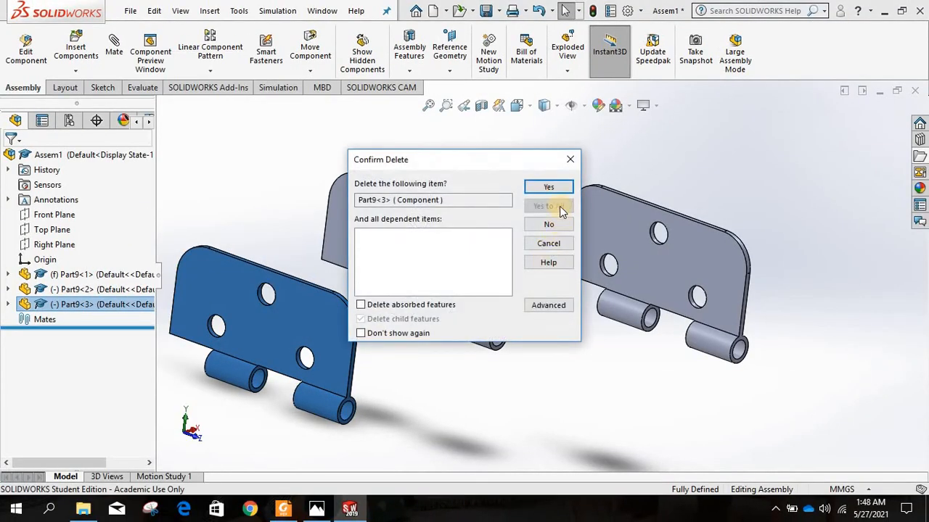
click(549, 187)
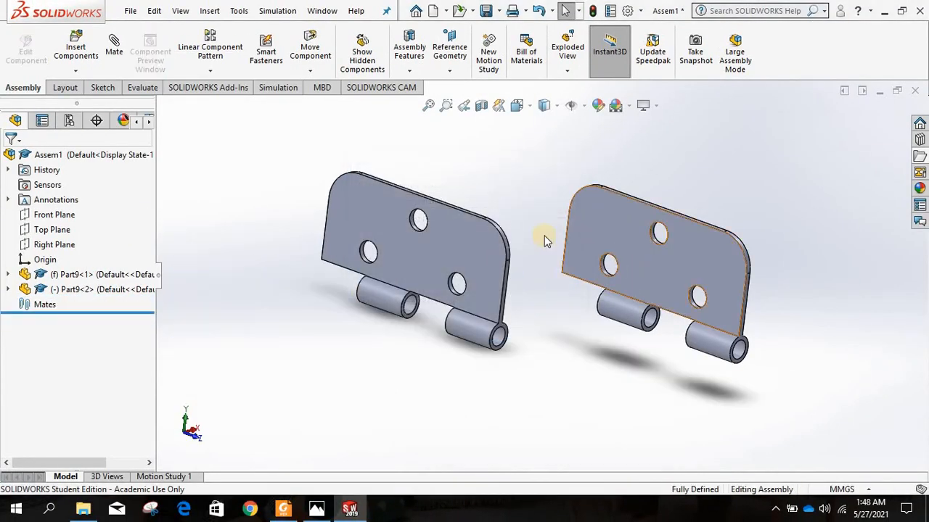
Step: Try to move the fixed leaf Part9<1> and reposition the free copy Part9<2> to compare their mobility
middle_click(519, 316)
middle_drag(519, 316, 416, 259)
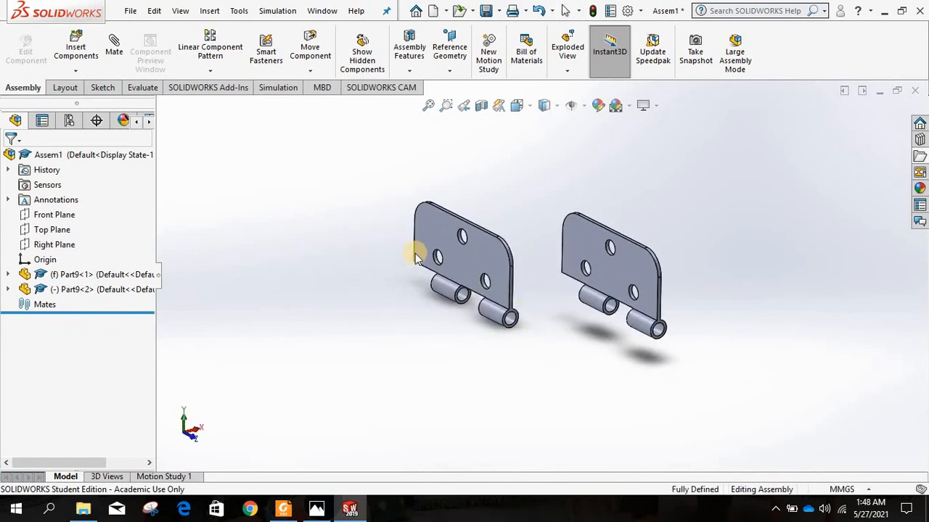
click(491, 262)
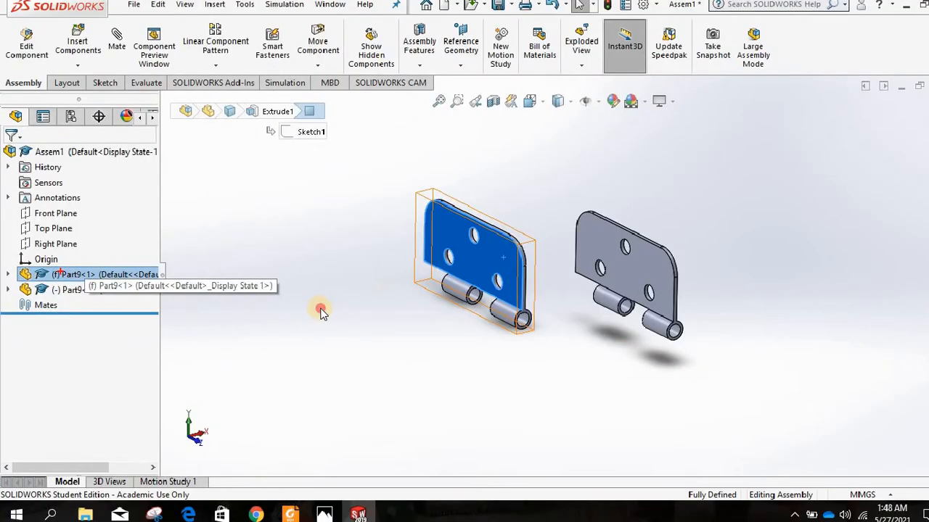
click(625, 348)
drag(465, 263, 610, 266)
drag(727, 268, 655, 236)
scroll(549, 295, down, 2)
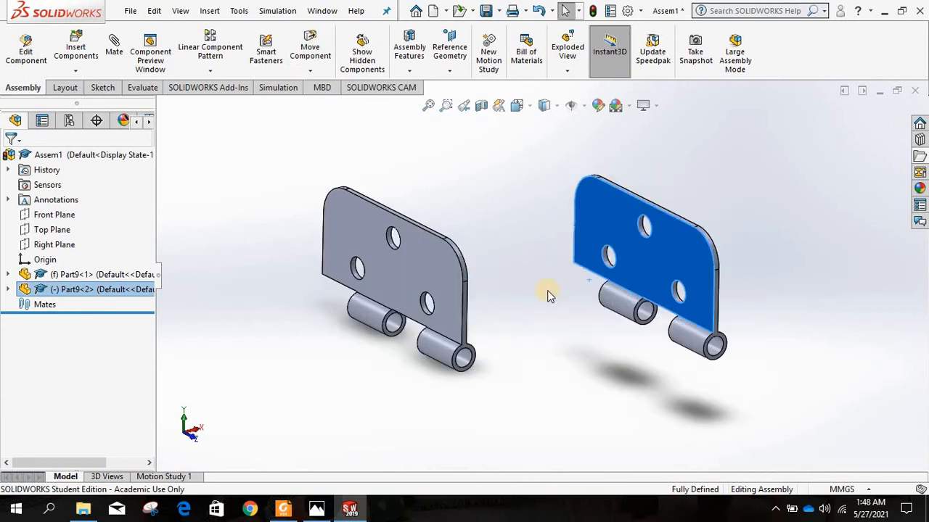
click(612, 263)
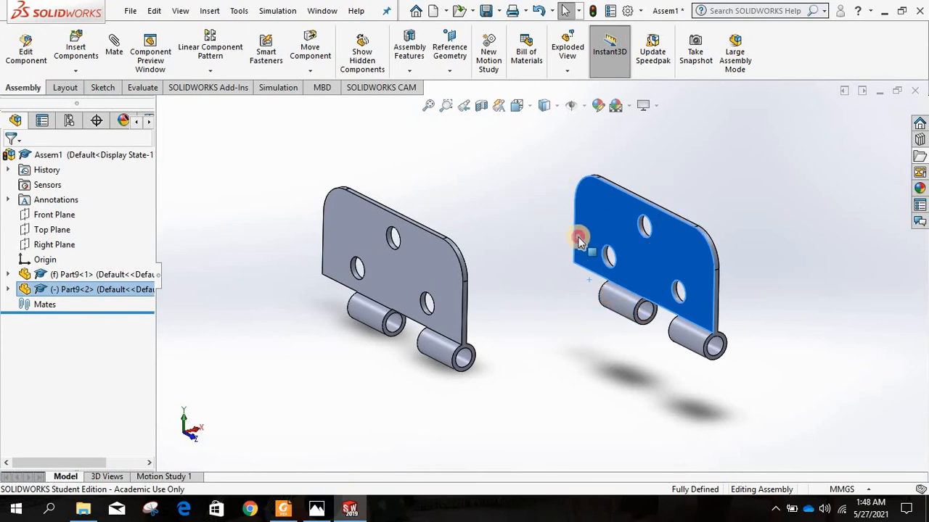
drag(580, 234, 623, 268)
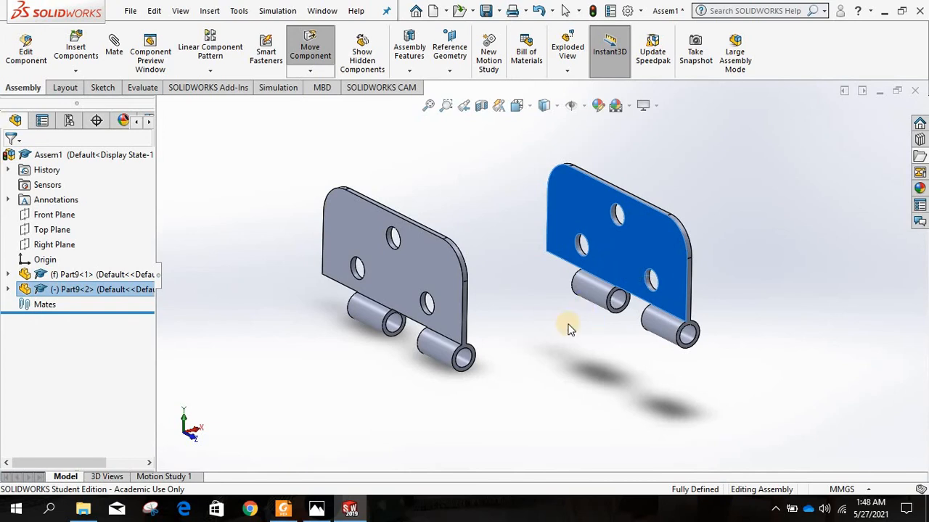
click(537, 336)
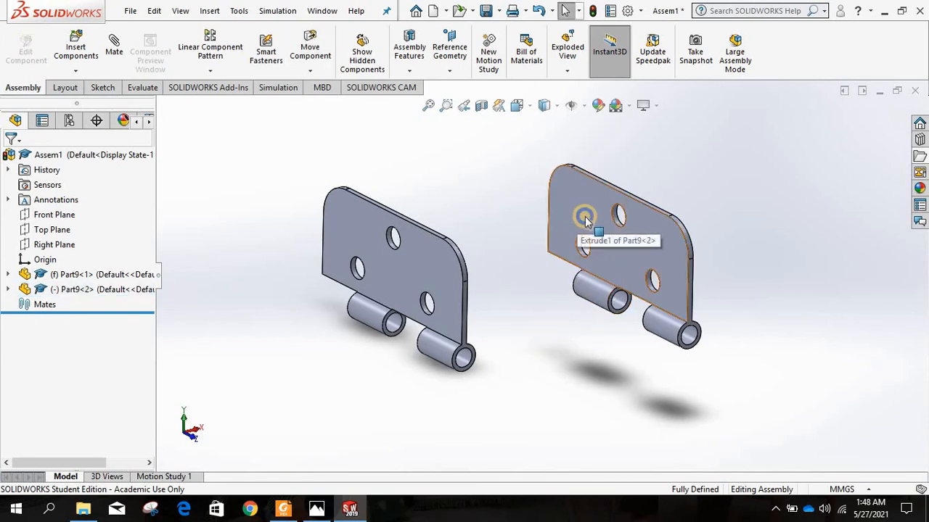
Step: Rotate the free leaf Part9<2> so it tilts at an angle to the fixed leaf
drag(587, 209, 763, 369)
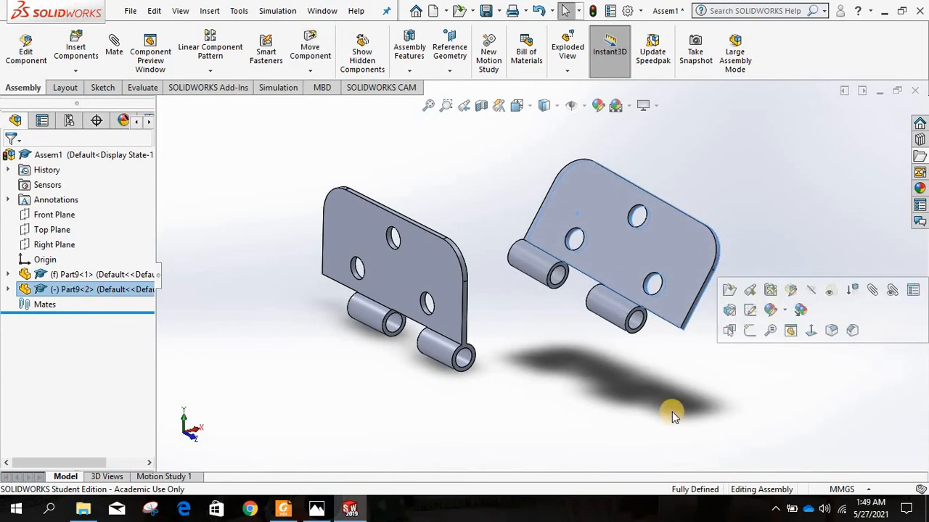
click(623, 378)
middle_drag(608, 386, 608, 367)
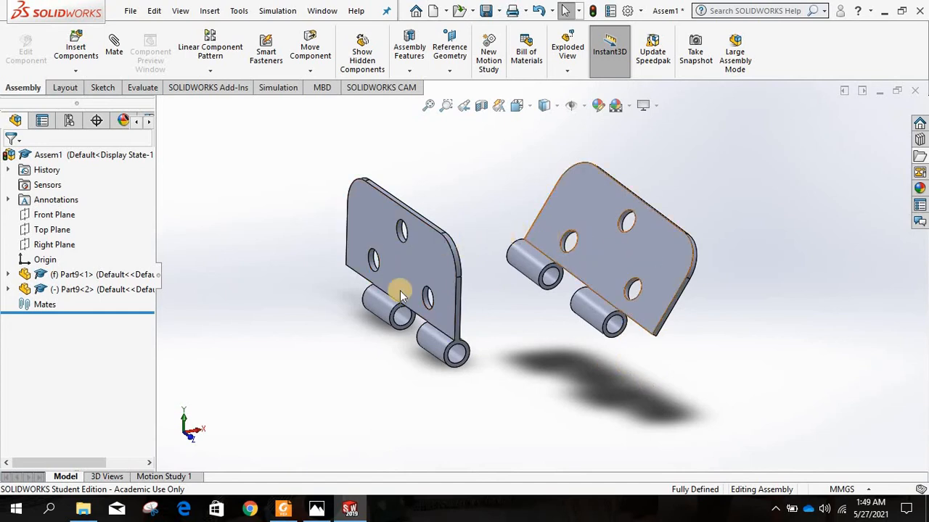
Step: Examine the inner cylindrical faces of the hinge barrels on both leaves for use in a concentric mate
scroll(400, 294, down, 3)
scroll(356, 390, up, 2)
mouse_move(356, 390)
middle_down()
mouse_move(373, 377)
mouse_move(371, 387)
middle_up()
scroll(378, 341, down, 3)
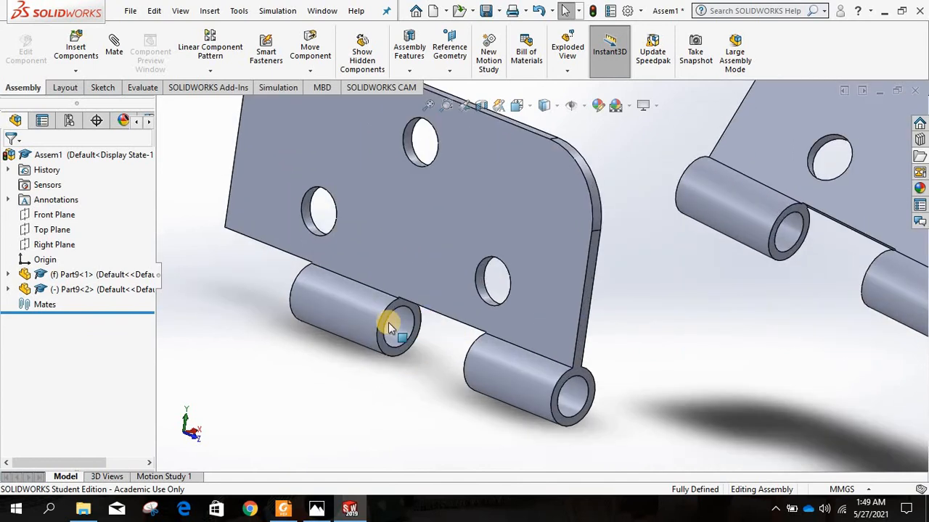
click(401, 330)
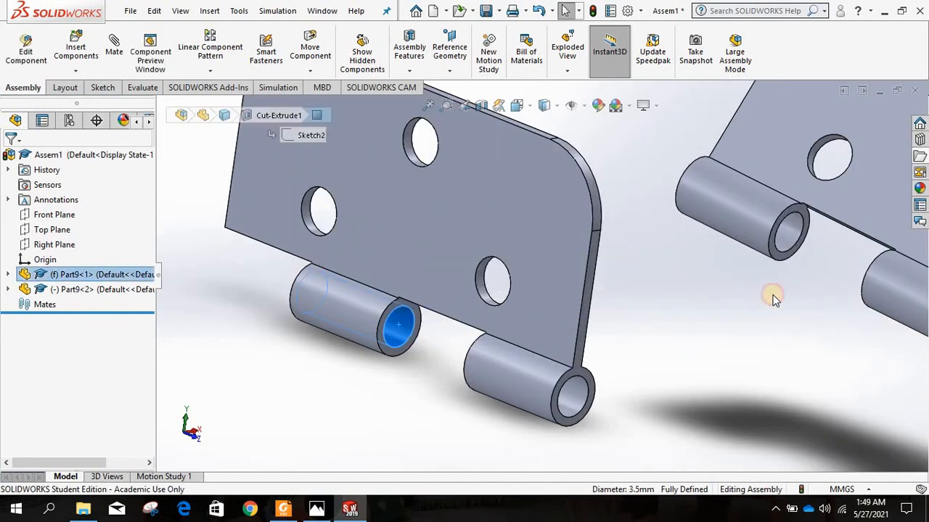
click(732, 331)
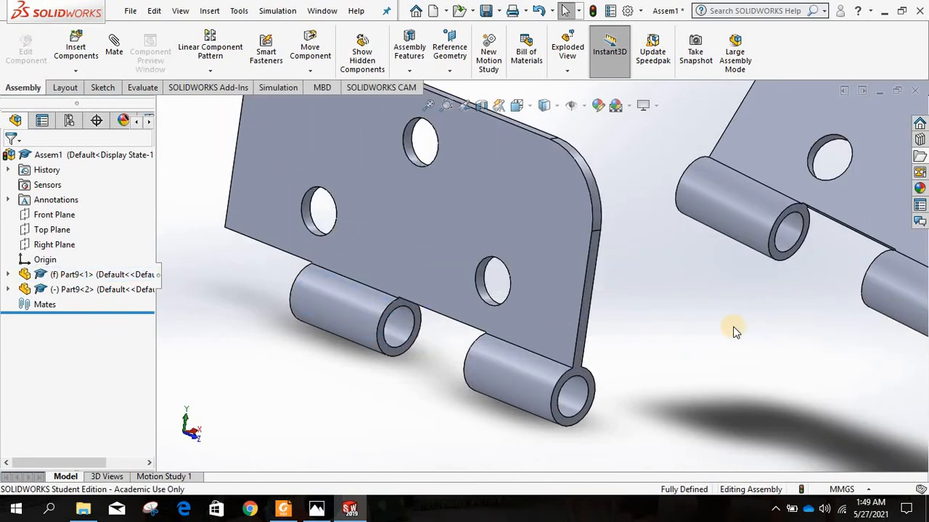
click(792, 241)
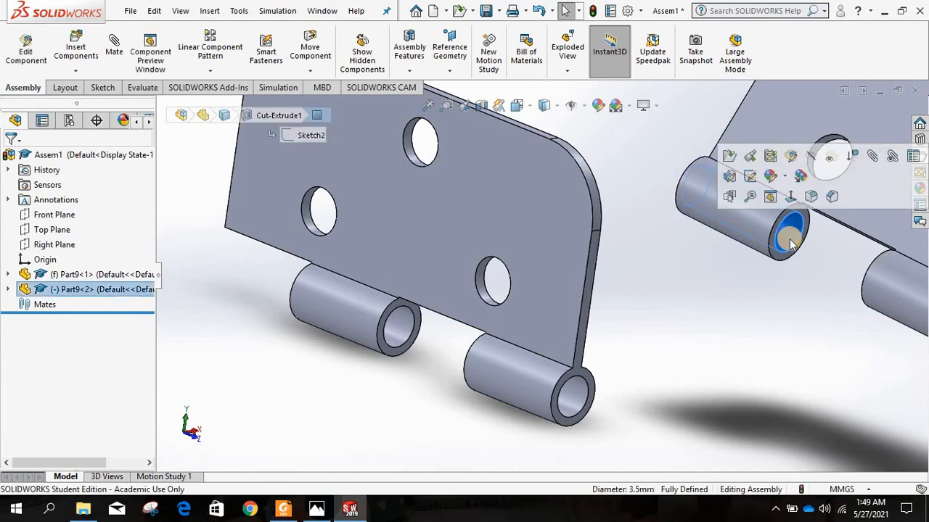
click(732, 301)
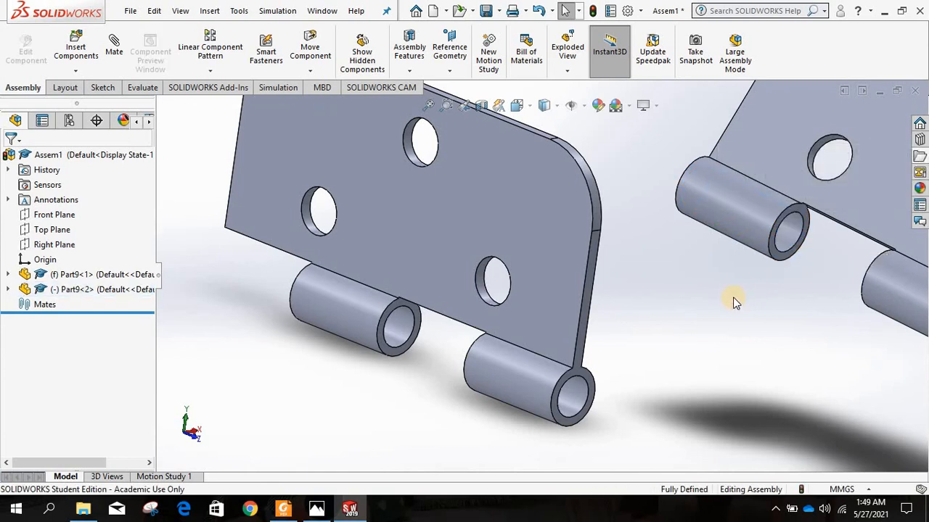
middle_drag(715, 287, 752, 288)
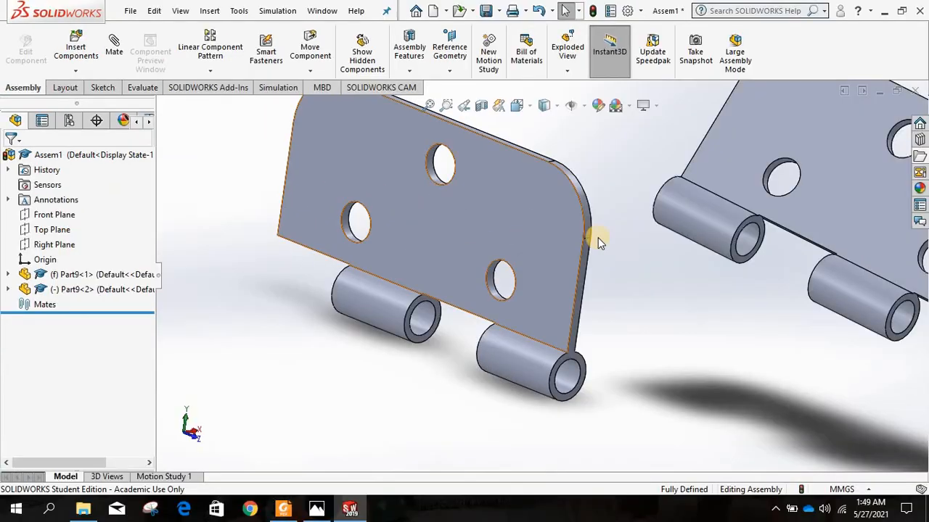
scroll(601, 236, down, 3)
scroll(601, 236, up, 4)
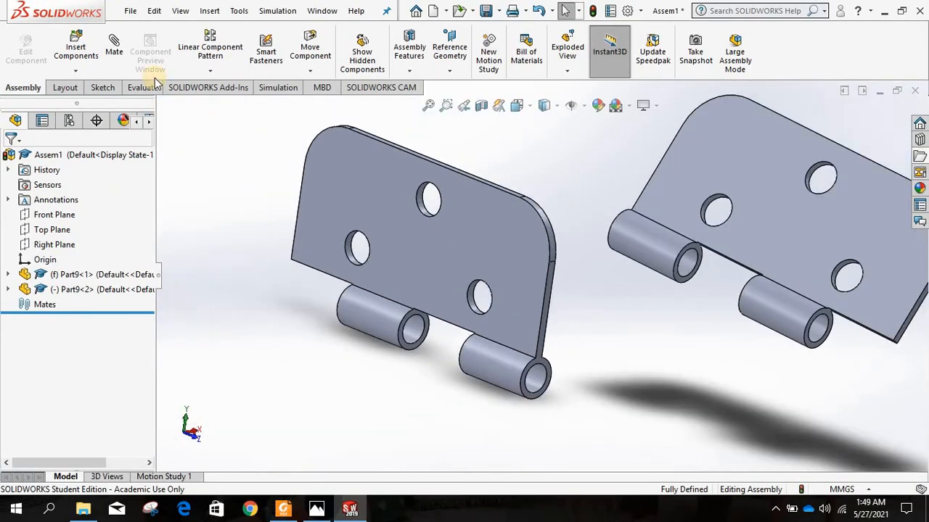
Step: Add a concentric mate between the inner barrel faces of Part9<2> and Part9<1>
click(113, 46)
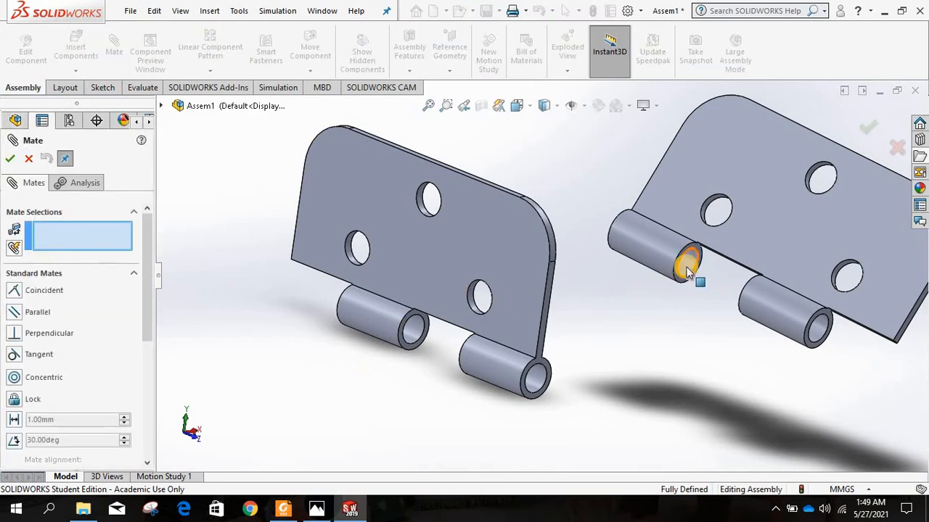
scroll(602, 270, up, 3)
scroll(555, 302, down, 2)
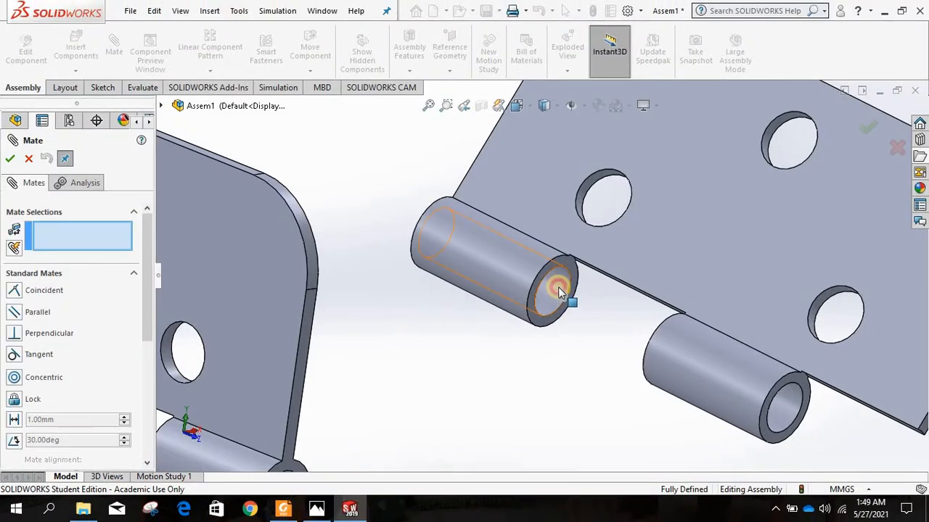
click(558, 314)
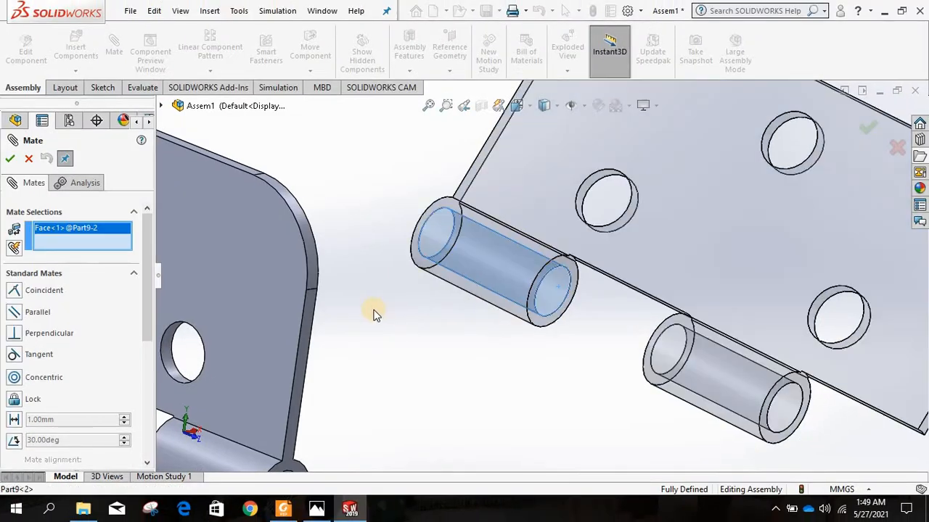
key(f)
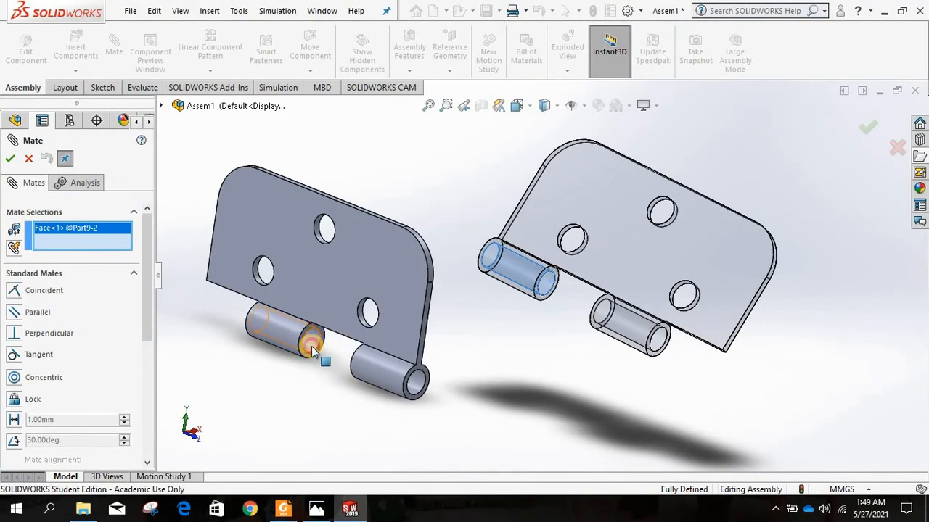
click(302, 363)
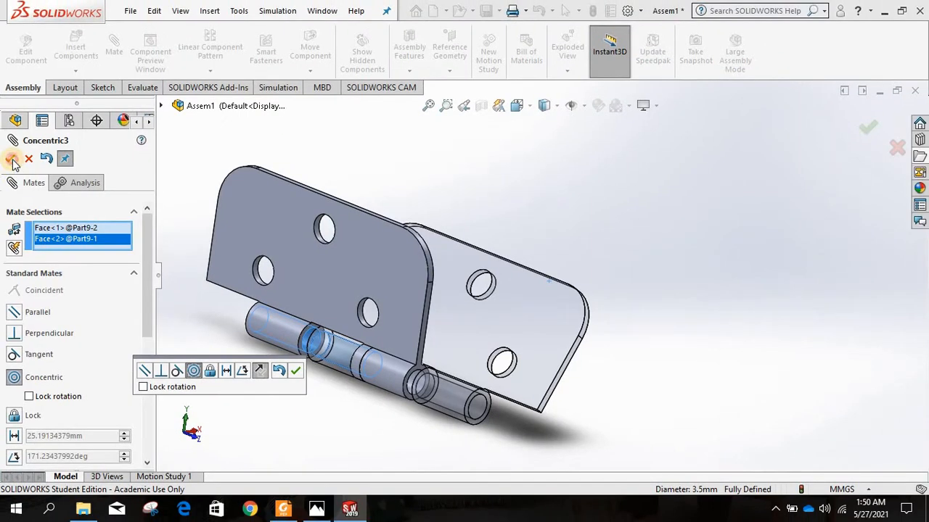
click(20, 158)
Step: Move the free leaf Part9<2> along the hinge axis and examine the facing end faces of the barrels on both leaves
drag(504, 315, 403, 272)
middle_drag(274, 377, 406, 381)
scroll(406, 335, down, 7)
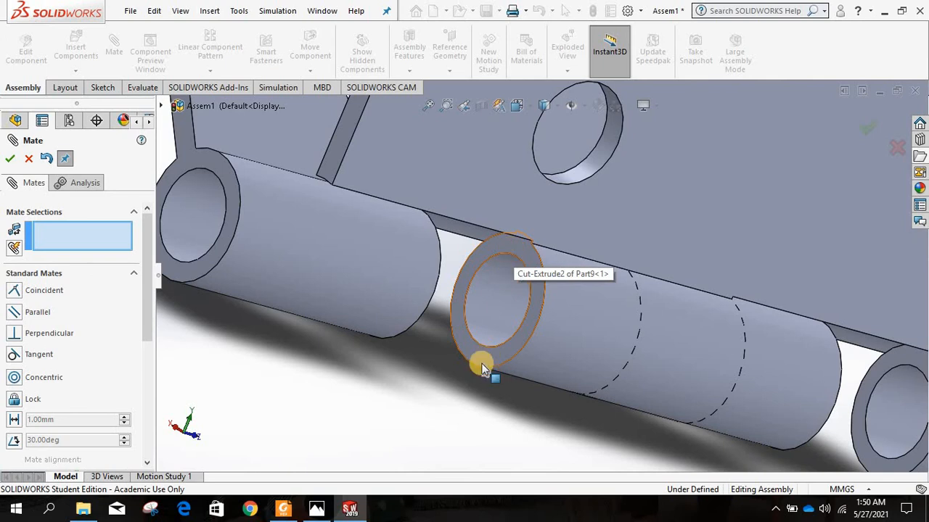
scroll(510, 363, up, 5)
middle_drag(510, 363, 499, 287)
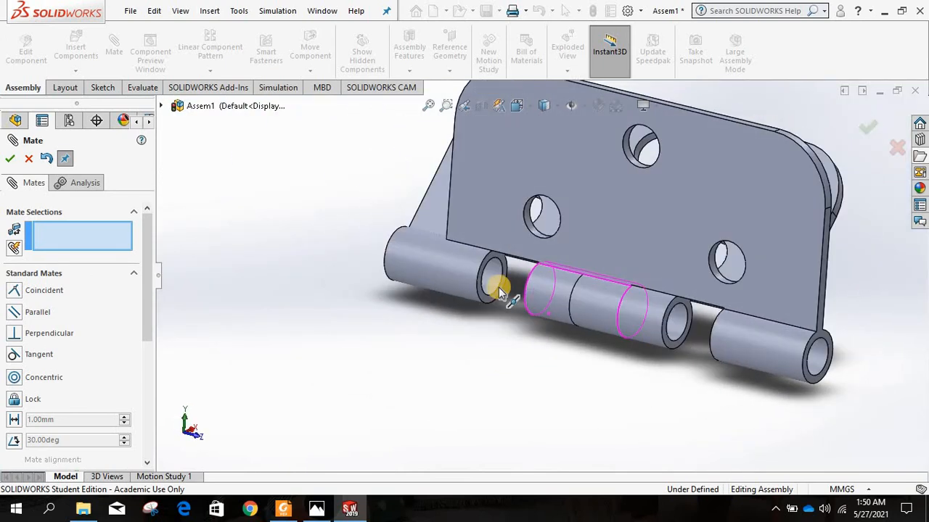
scroll(494, 257, down, 6)
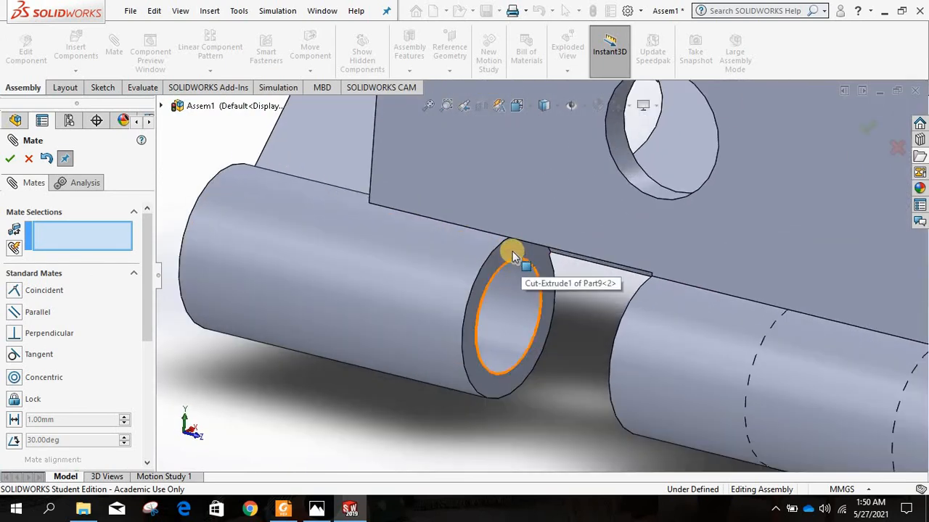
scroll(396, 336, up, 6)
middle_drag(430, 326, 539, 249)
scroll(554, 247, down, 5)
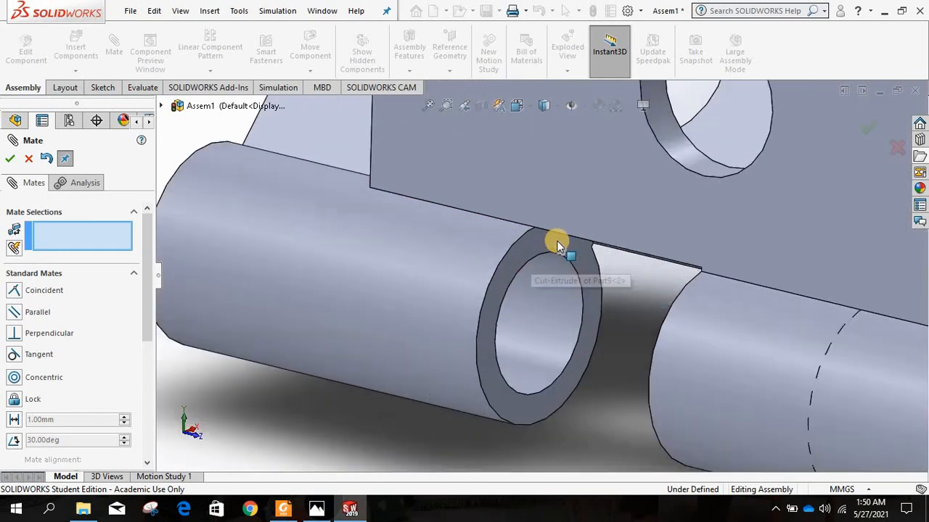
scroll(556, 250, up, 1)
Step: Add a coincident mate between the annular barrel end face of Part9<2> and the facing barrel end face of Part9<1>
click(551, 267)
scroll(385, 338, up, 4)
middle_drag(385, 337, 511, 398)
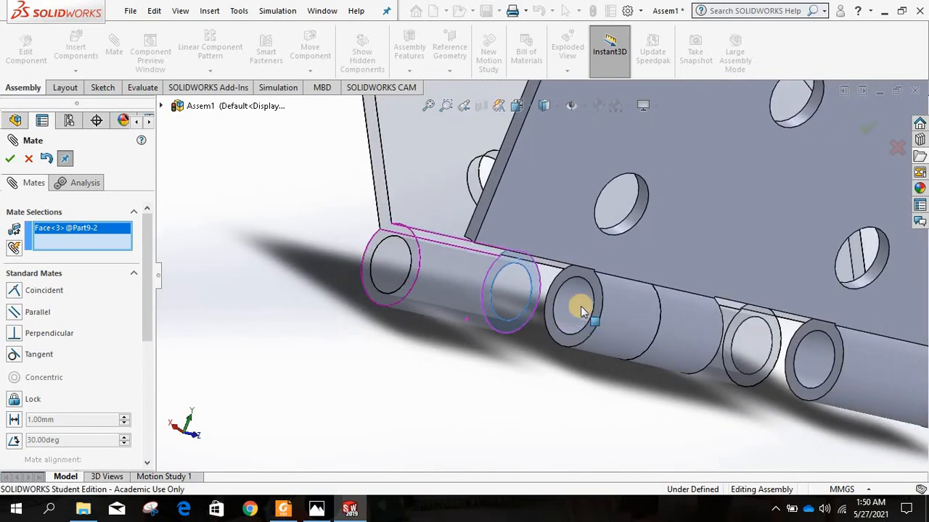
scroll(556, 246, down, 4)
click(536, 324)
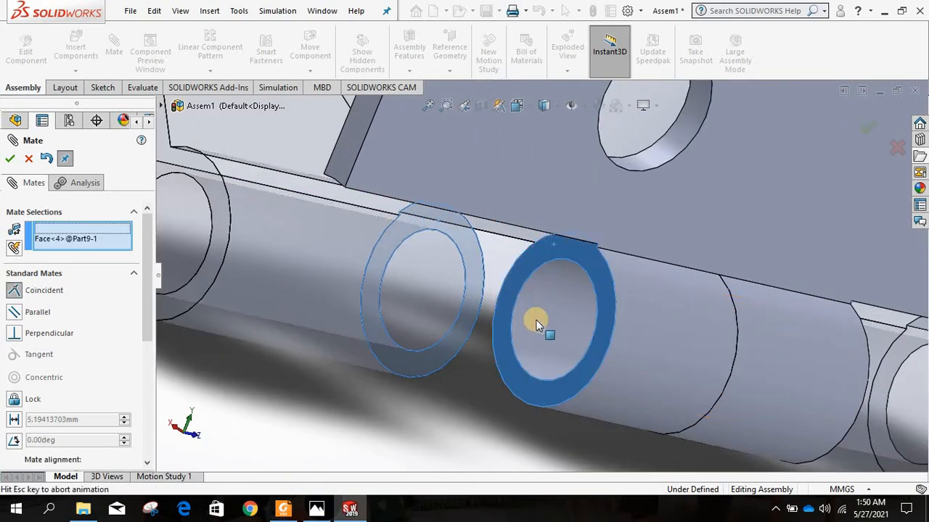
scroll(536, 327, up, 5)
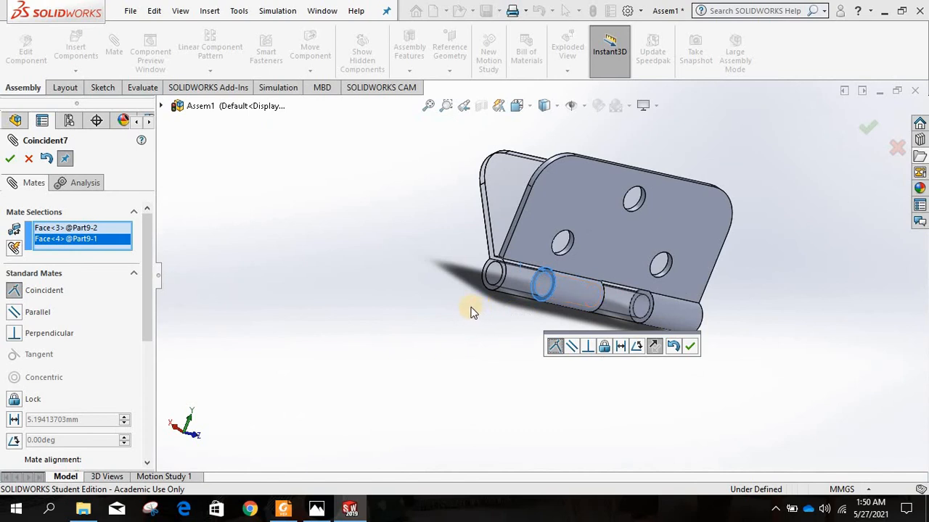
middle_drag(486, 342, 348, 366)
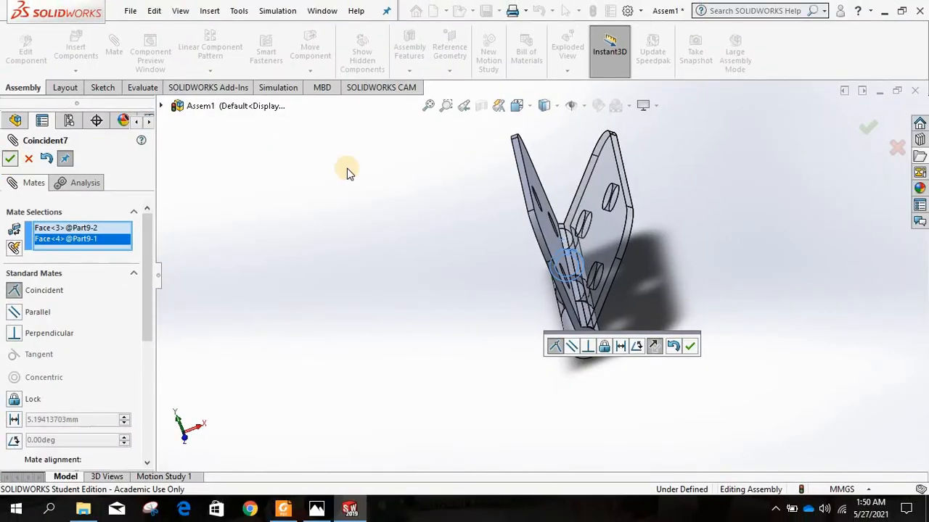
key(Return)
Step: Swing the free leaf Part9<2> around the hinge axis so it opens wide from the fixed leaf
middle_drag(426, 299, 593, 227)
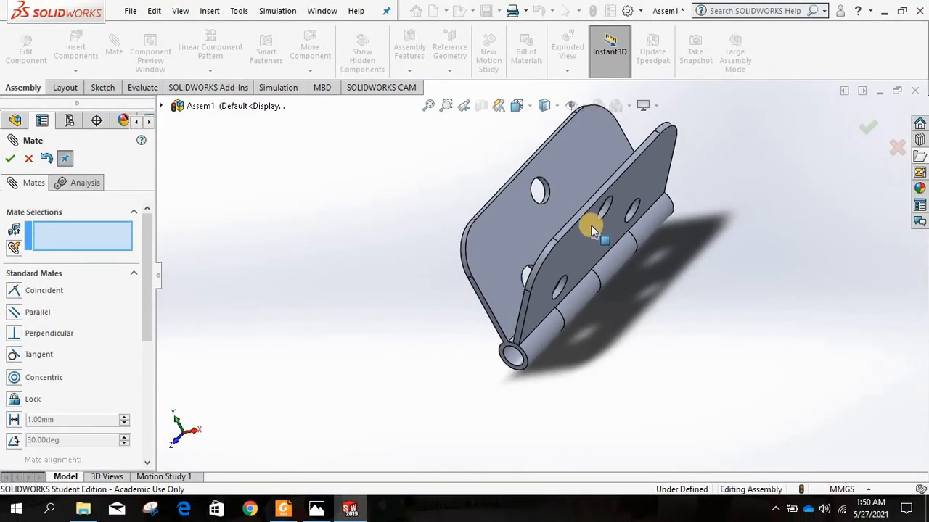
middle_drag(560, 265, 529, 290)
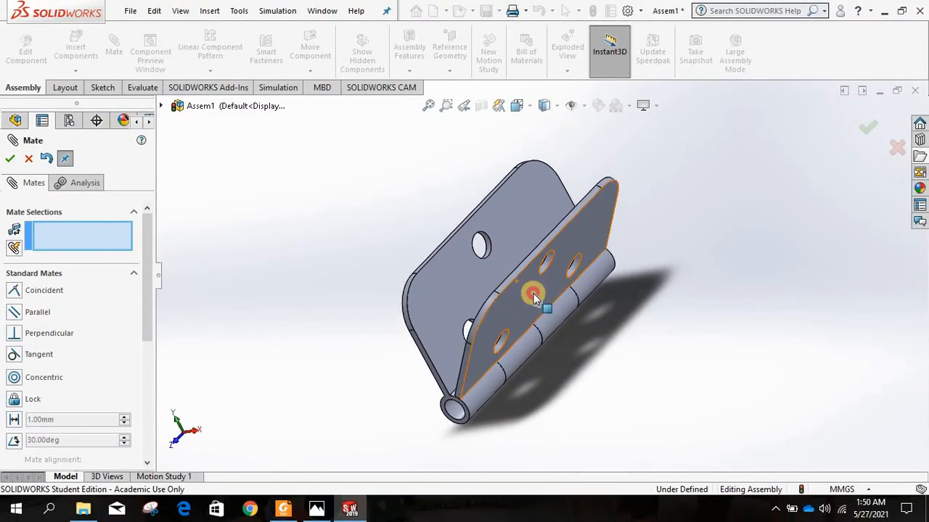
middle_drag(614, 379, 510, 323)
drag(510, 323, 508, 375)
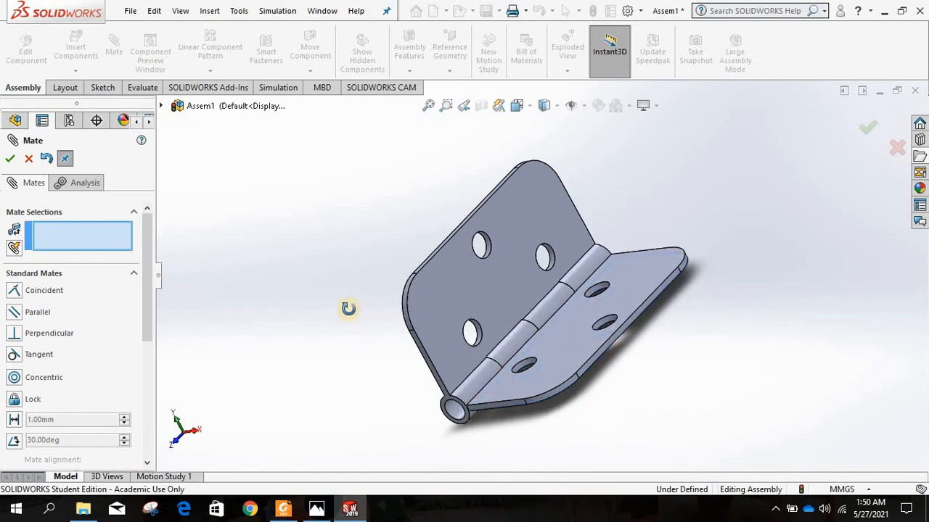
middle_drag(349, 306, 564, 326)
click(565, 324)
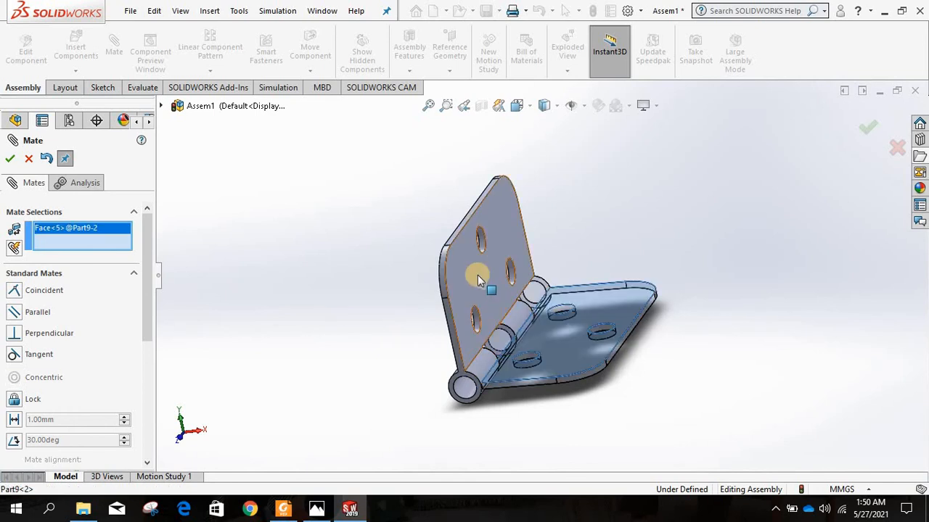
right_click(95, 240)
click(138, 249)
Step: Apply an angle mate between the inner flat faces of the two leaves, Part9<1> and Part9<2>
middle_drag(253, 258, 218, 283)
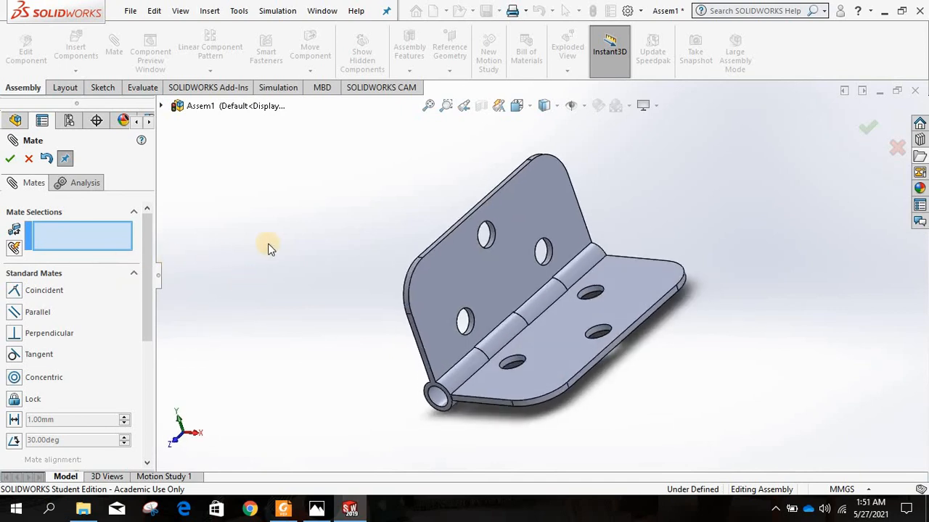
click(480, 275)
click(553, 330)
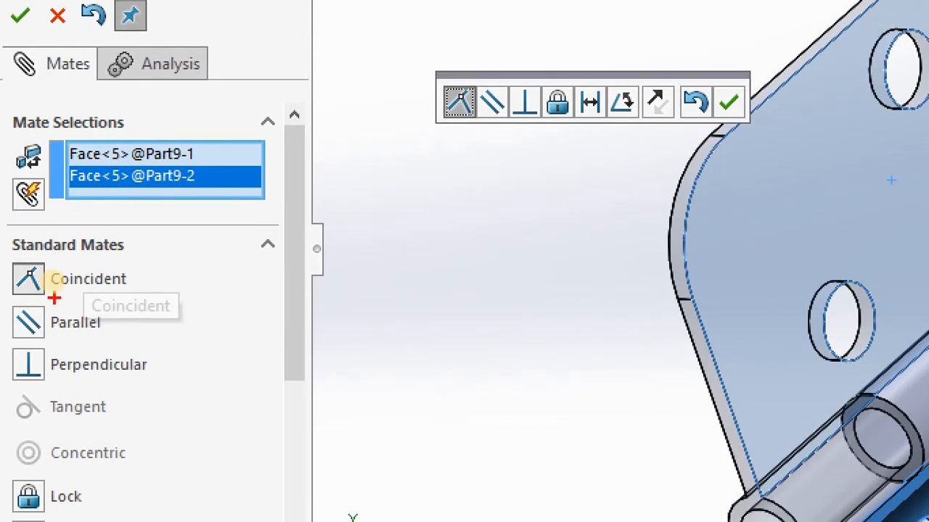
drag(154, 254, 198, 290)
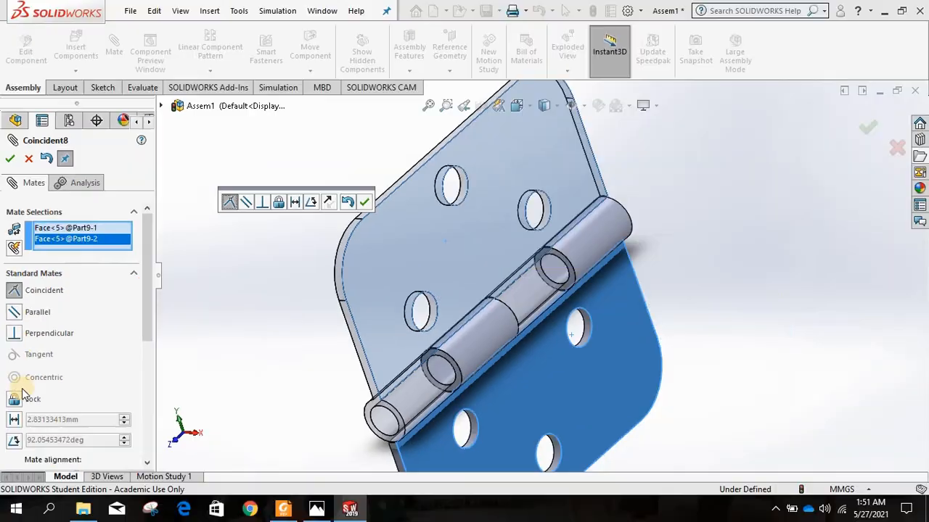
scroll(37, 408, down, 5)
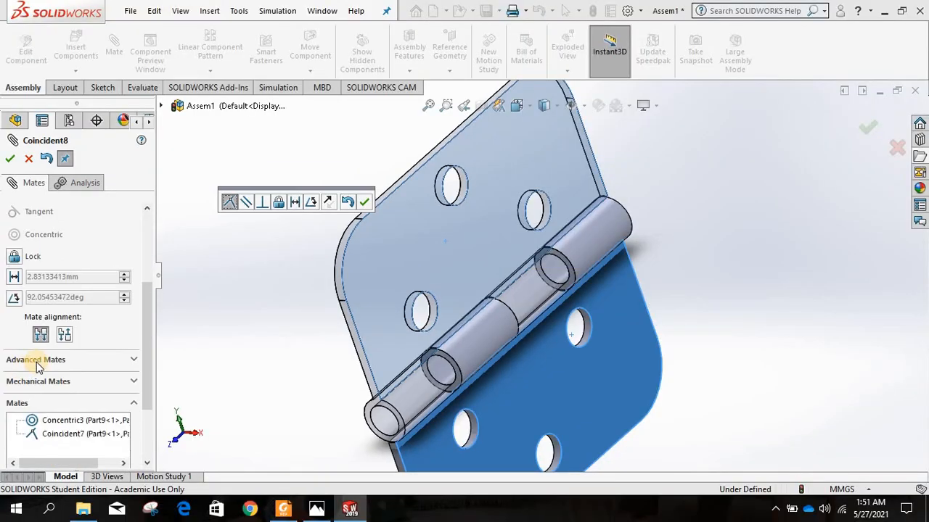
scroll(42, 426, up, 5)
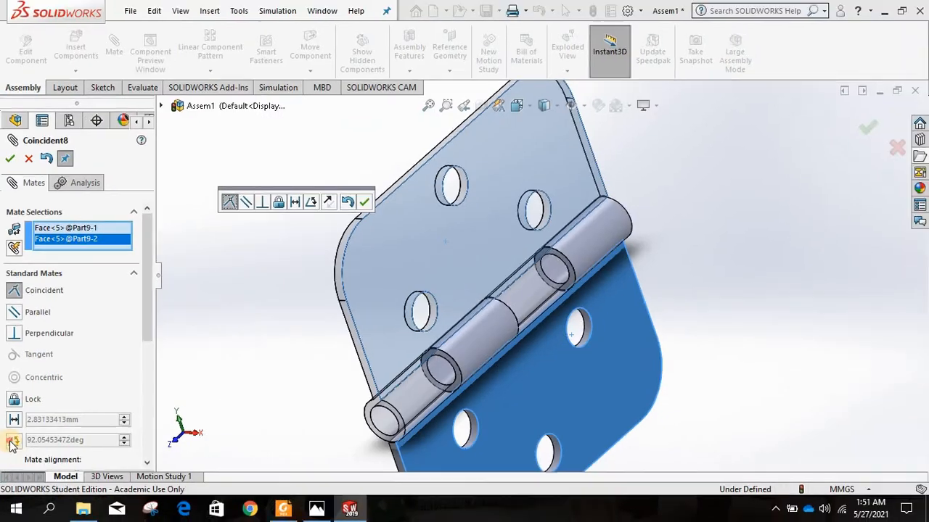
click(28, 438)
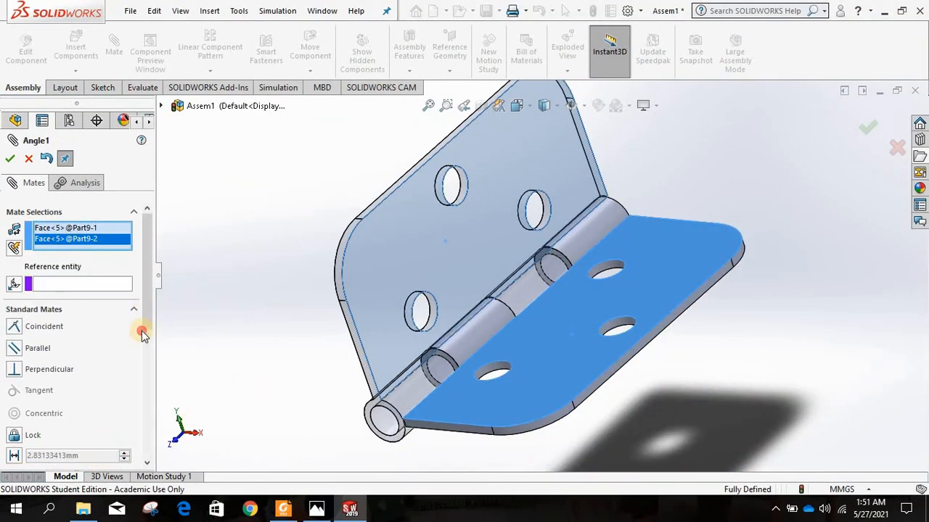
Step: Set the angle mate between the two leaf faces to 70 degrees
drag(142, 330, 137, 411)
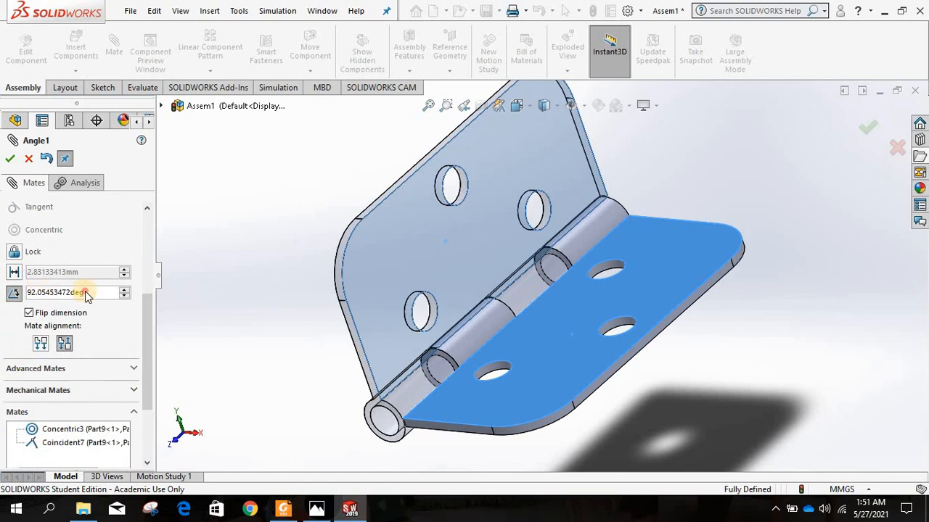
drag(85, 291, 10, 303)
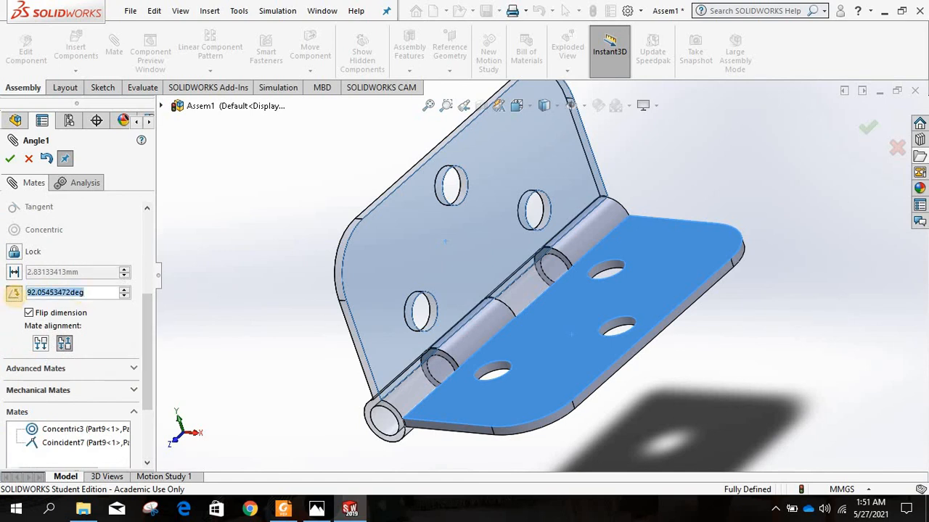
text(70)
key(Return)
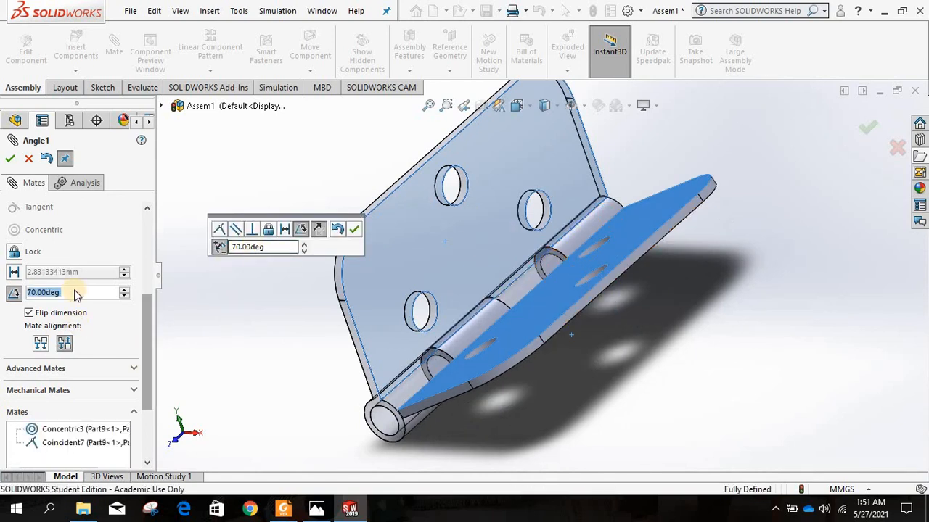
Step: Set the angle between the two leaf faces to 60 degrees, accept the mate and finish mating
text(60)
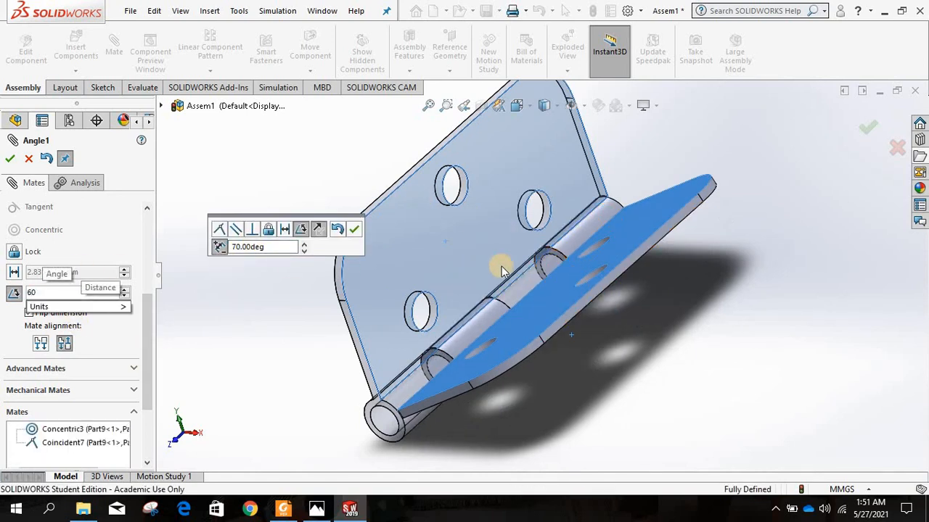
key(Return)
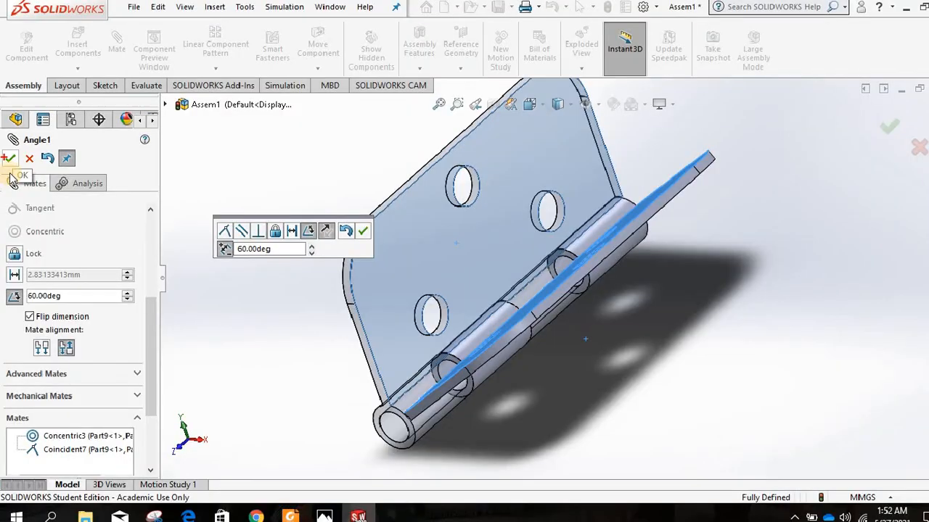
click(10, 161)
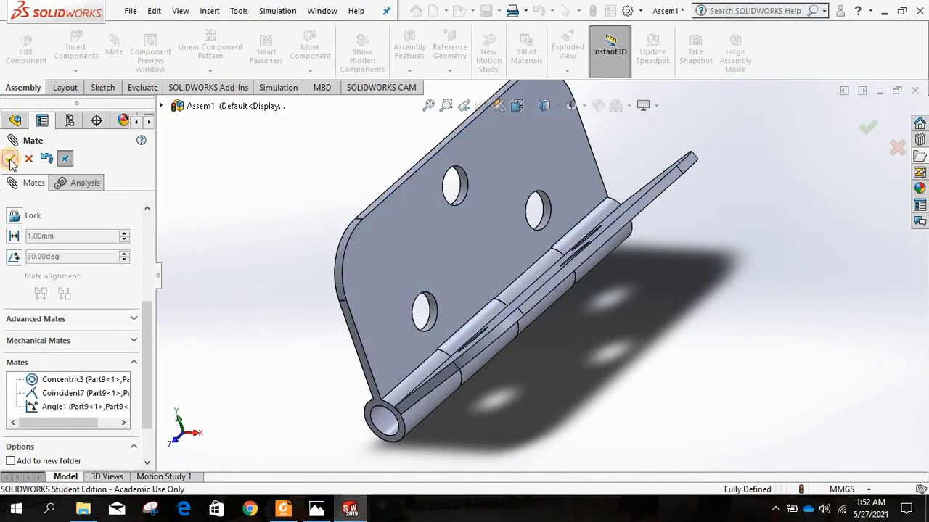
click(10, 163)
scroll(515, 255, up, 4)
scroll(649, 267, down, 3)
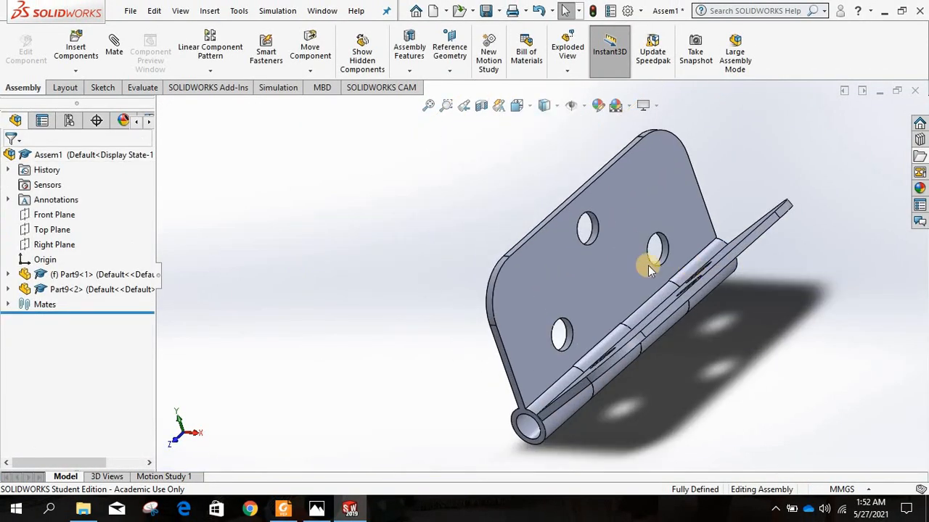
scroll(592, 265, down, 3)
scroll(419, 271, up, 4)
middle_drag(415, 261, 377, 316)
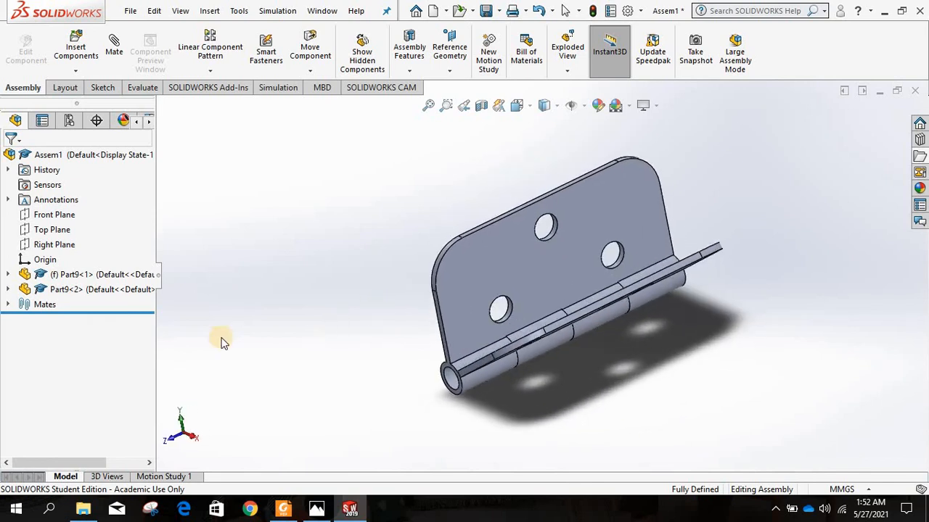